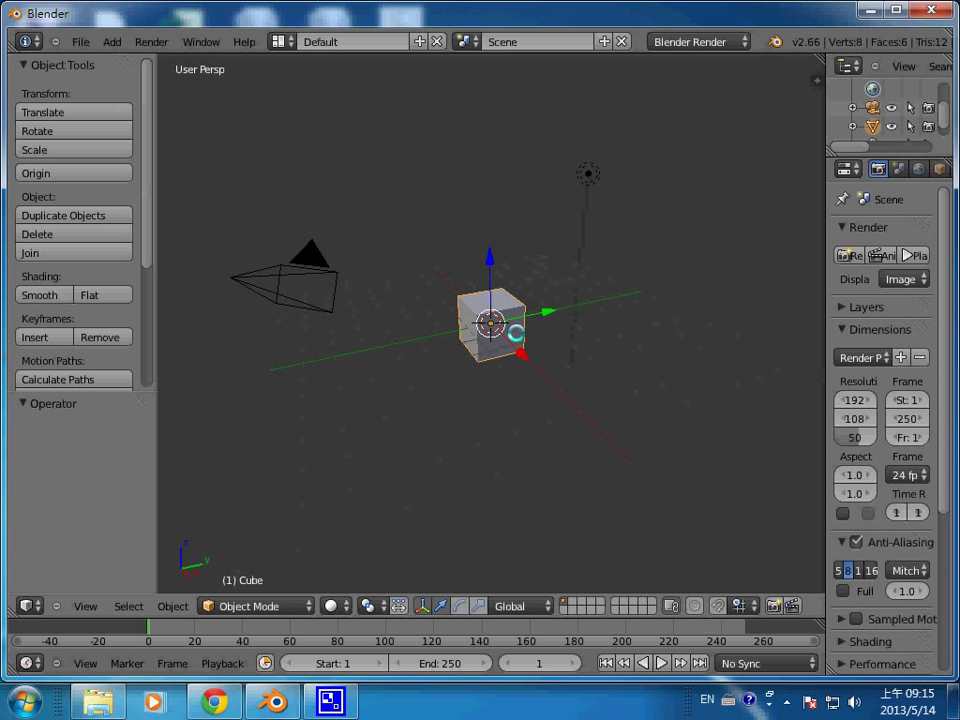
Step: Delete the default cube and switch the viewport to the front view
{"action": "key", "text": "x"}
{"action": "left_click", "coordinate": [512, 332]}
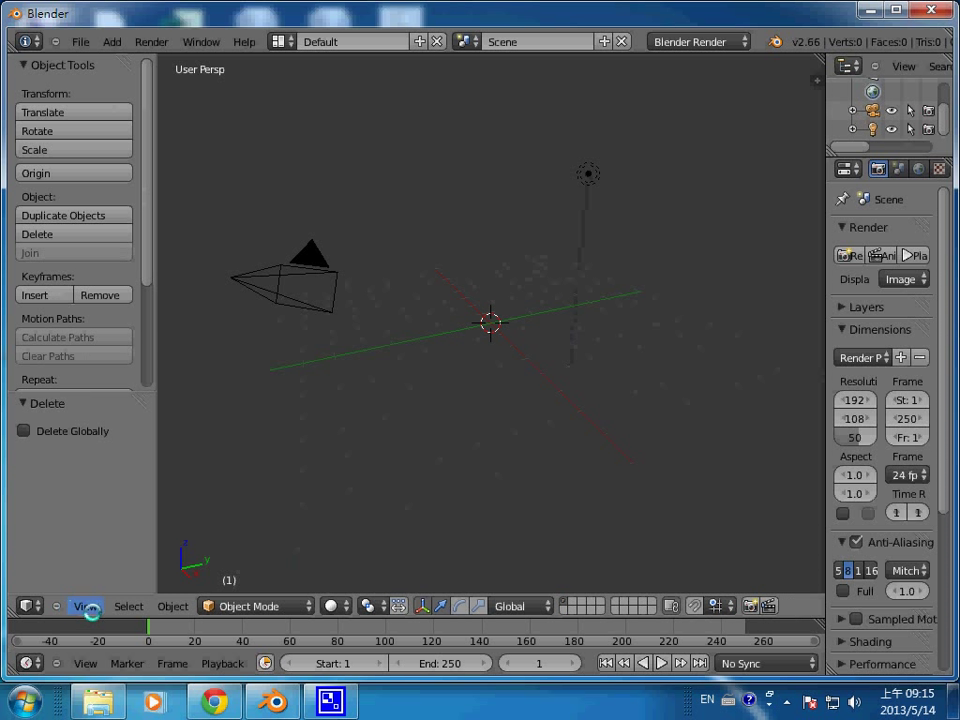
{"action": "left_click", "coordinate": [87, 607]}
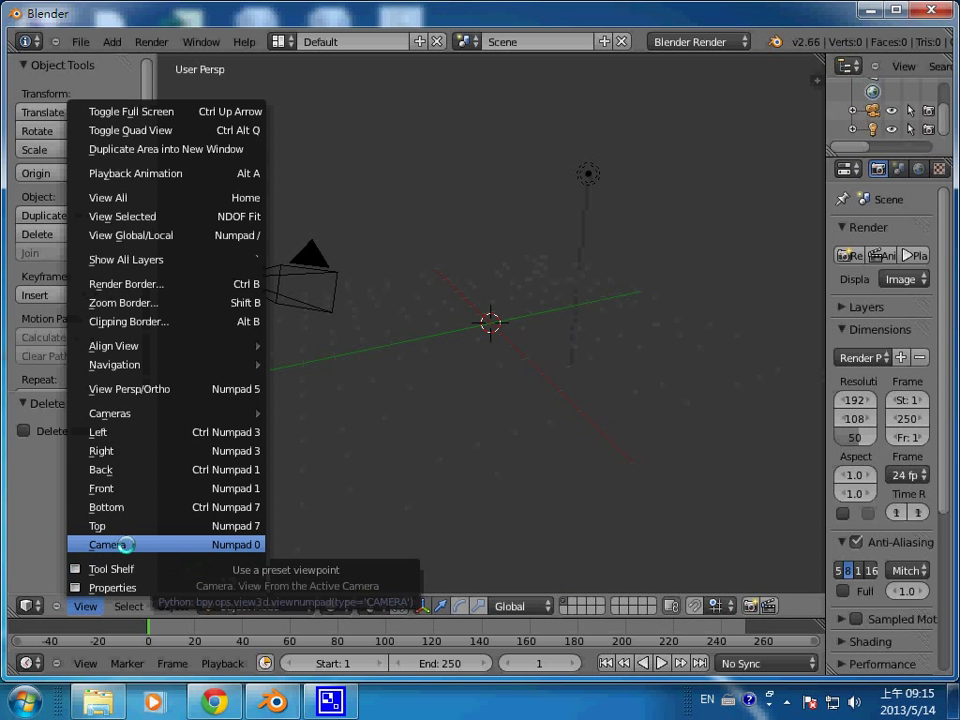
{"action": "mouse_move", "coordinate": [330, 700]}
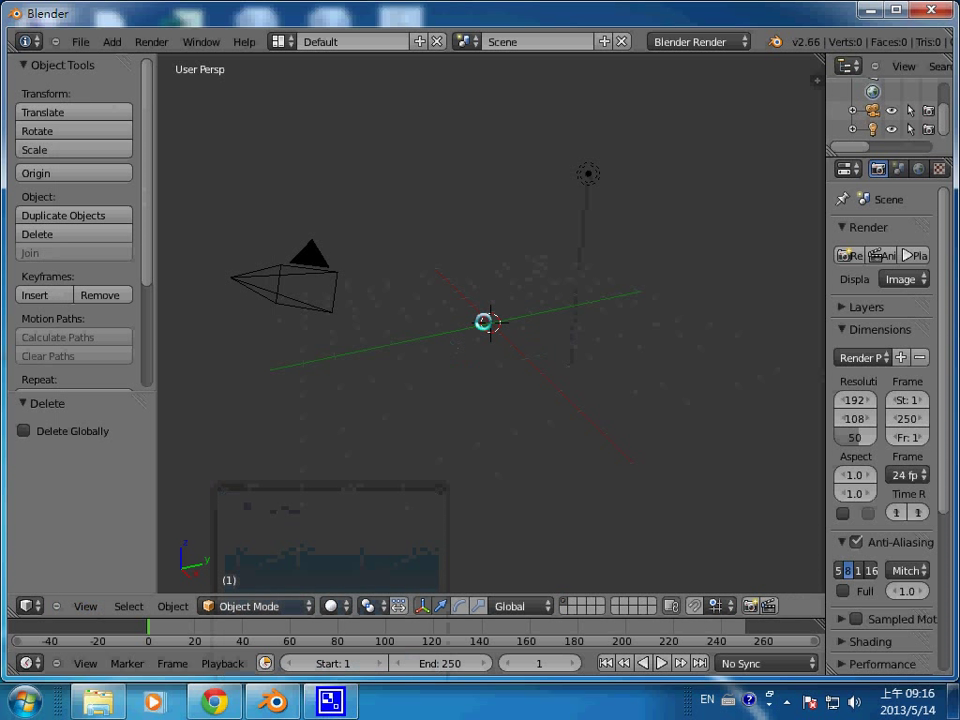
{"action": "left_click", "coordinate": [88, 606]}
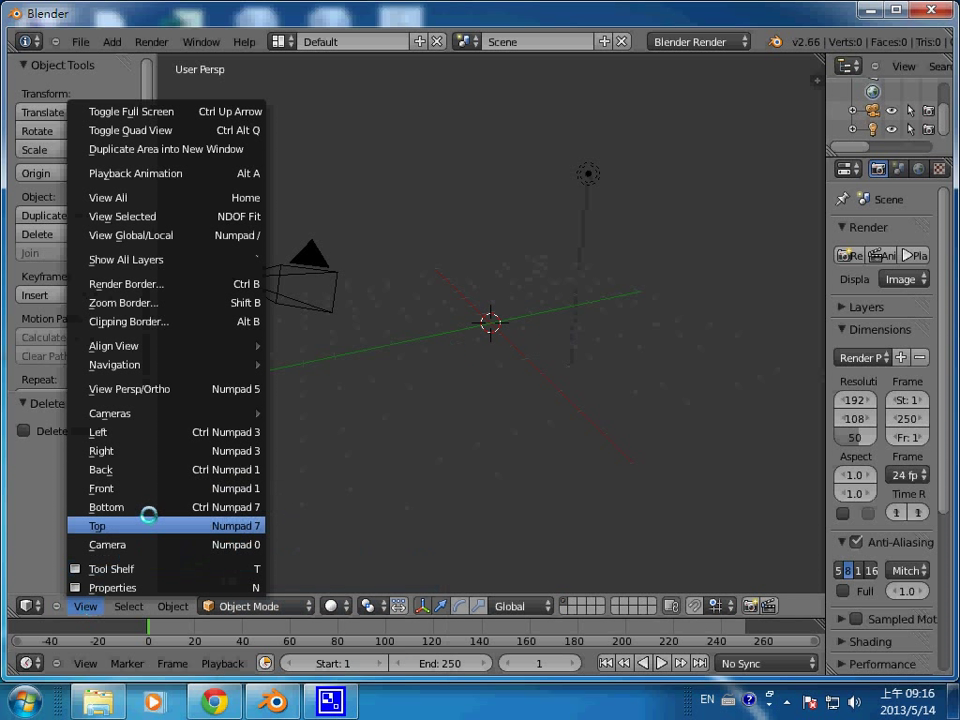
{"action": "left_click", "coordinate": [157, 484]}
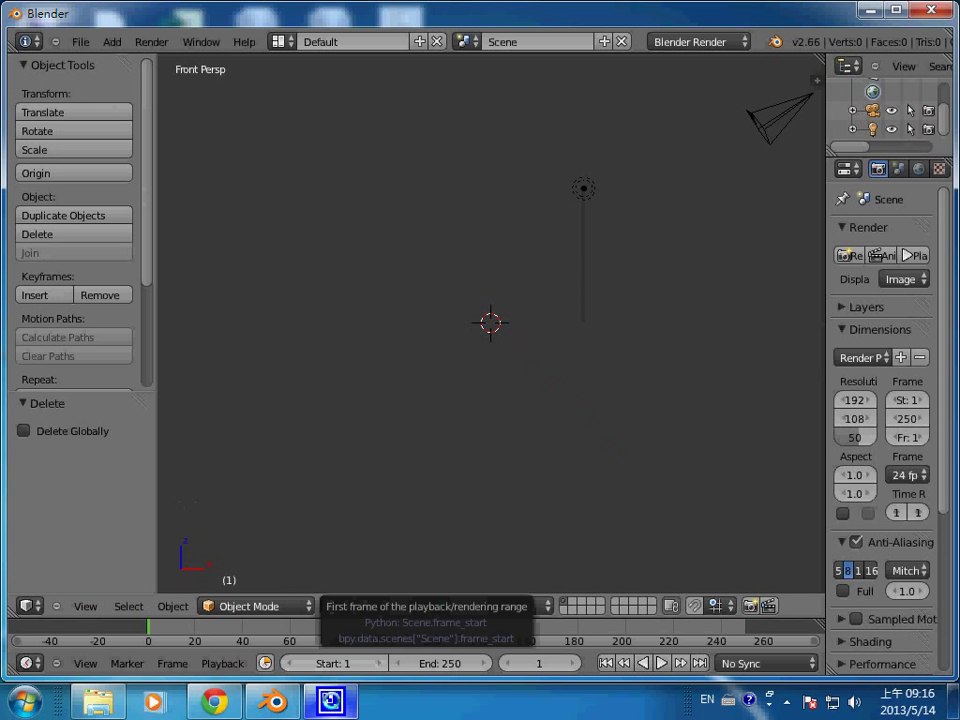
{"action": "mouse_move", "coordinate": [330, 700]}
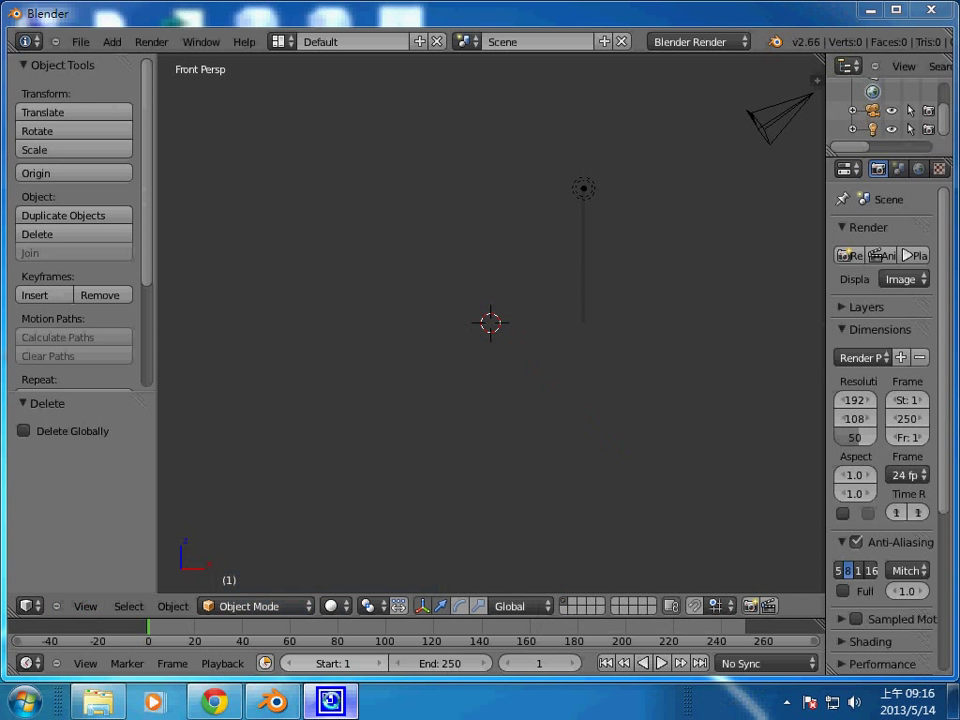
{"action": "left_click", "coordinate": [589, 471]}
Step: Make the front view orthographic, pan to show lamp and camera, and set the 3D cursor on the vertical axis
{"action": "left_click", "coordinate": [472, 322]}
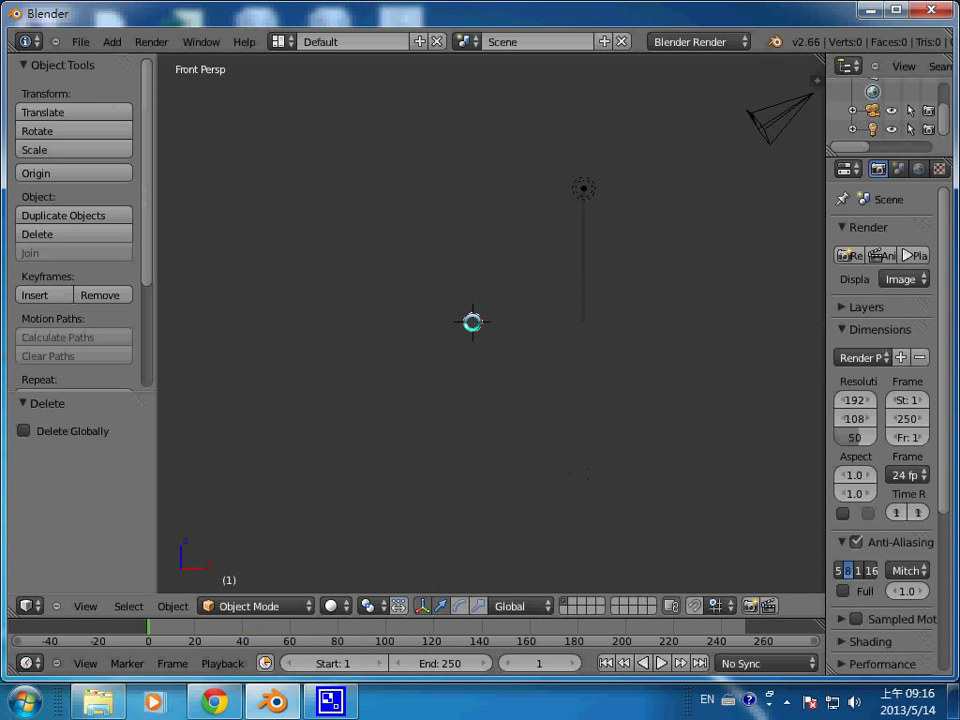
{"action": "left_click", "coordinate": [85, 606]}
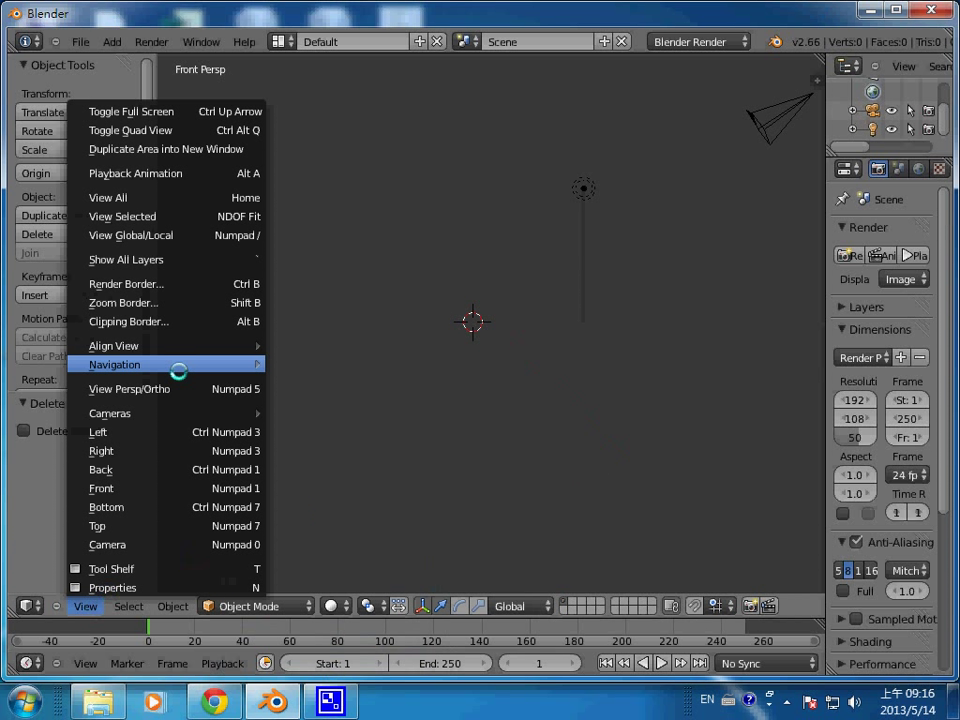
{"action": "left_click", "coordinate": [178, 389]}
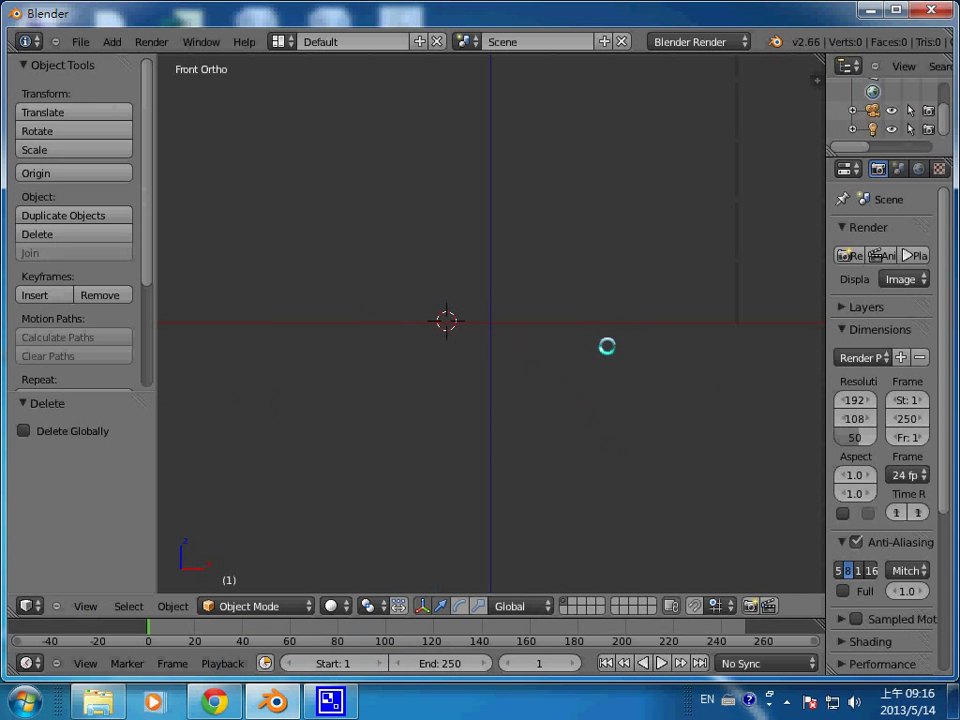
{"action": "middle_click_drag", "start_coordinate": [607, 346], "coordinate": [523, 377], "text": "shift"}
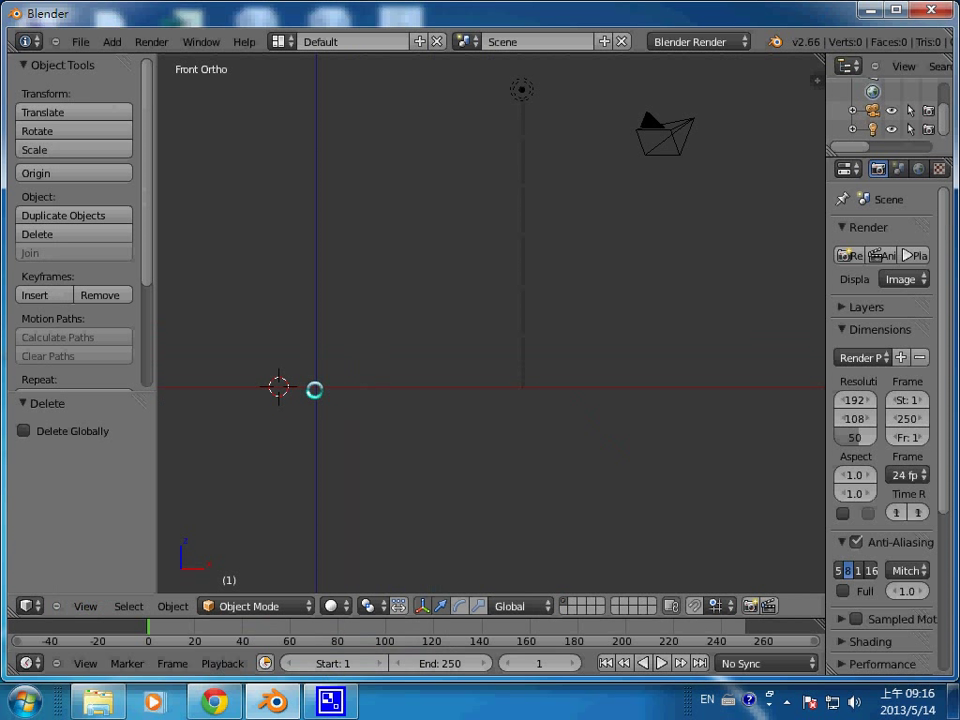
{"action": "left_click", "coordinate": [314, 389]}
Step: Add a Single Bone armature at the 3D cursor and enter Edit Mode
{"action": "key", "text": "shift+a"}
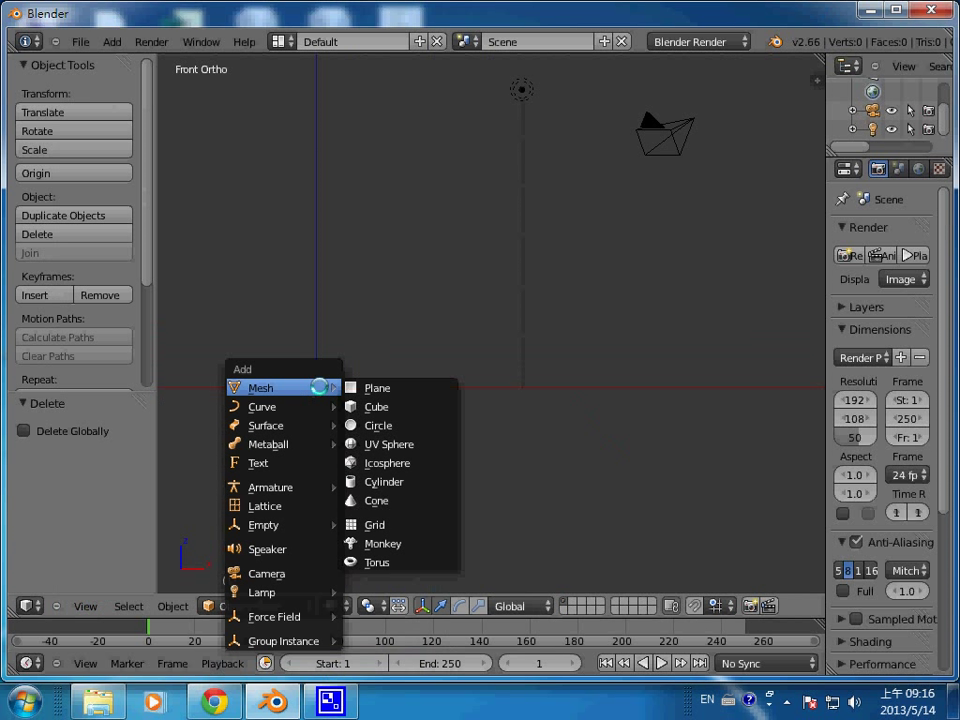
{"action": "mouse_move", "coordinate": [300, 488]}
{"action": "left_click", "coordinate": [390, 487]}
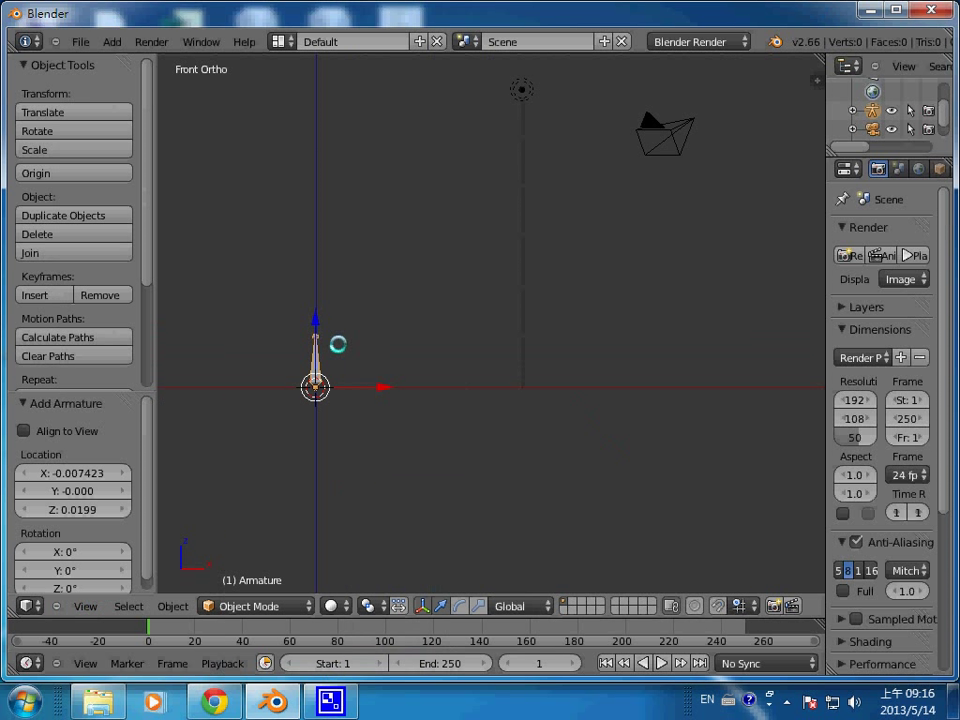
{"action": "key", "text": "Tab"}
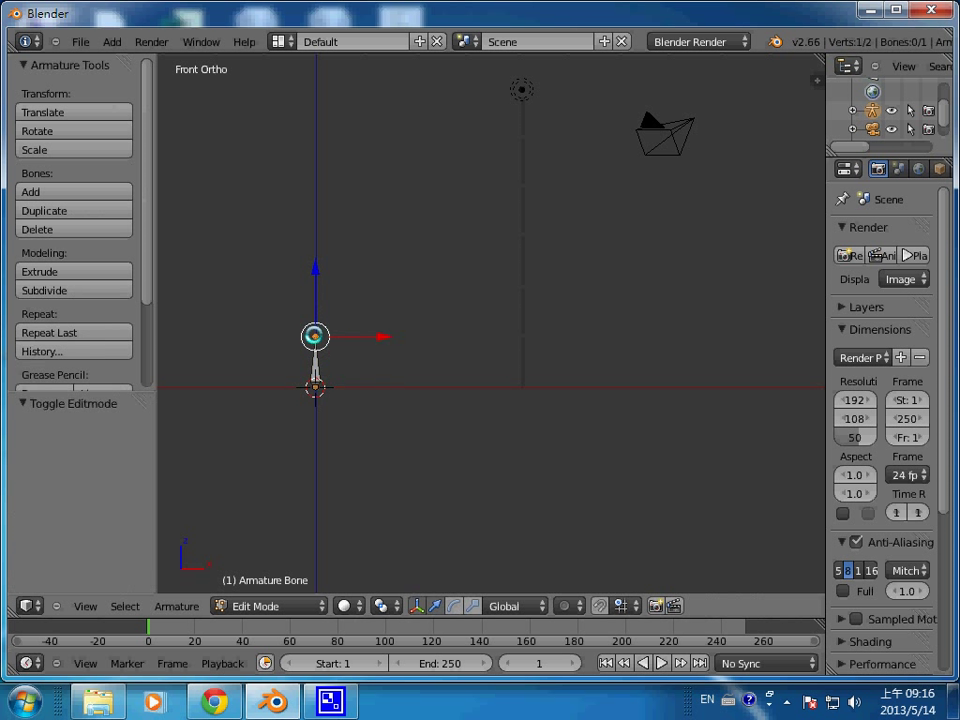
Step: Extrude two bones straight up along Z from the first bone's tip
{"action": "key", "text": "e"}
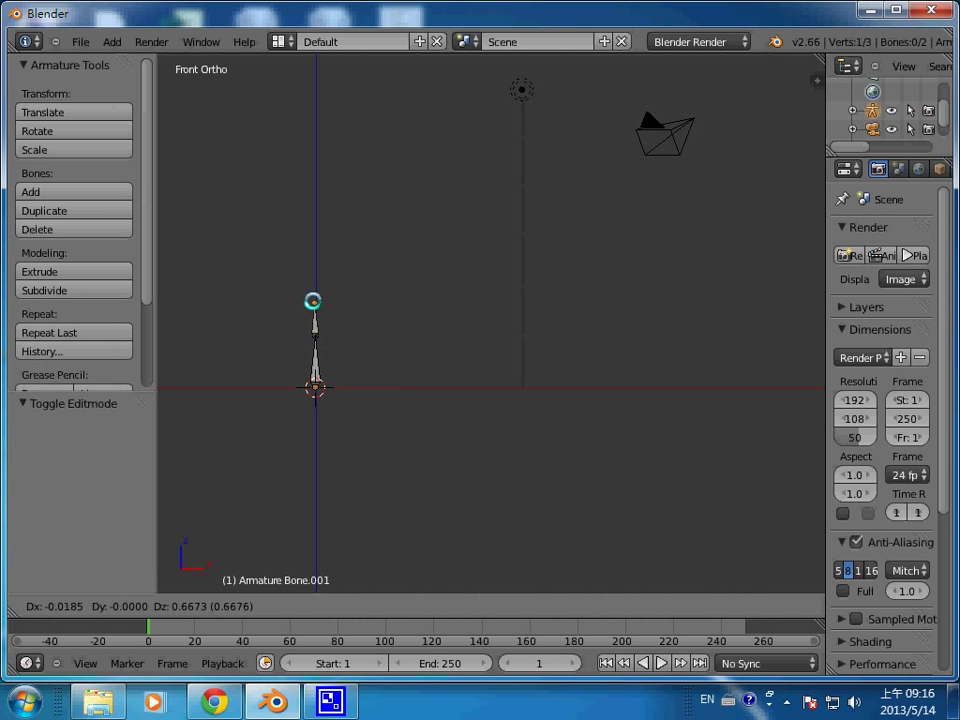
{"action": "key", "text": "z"}
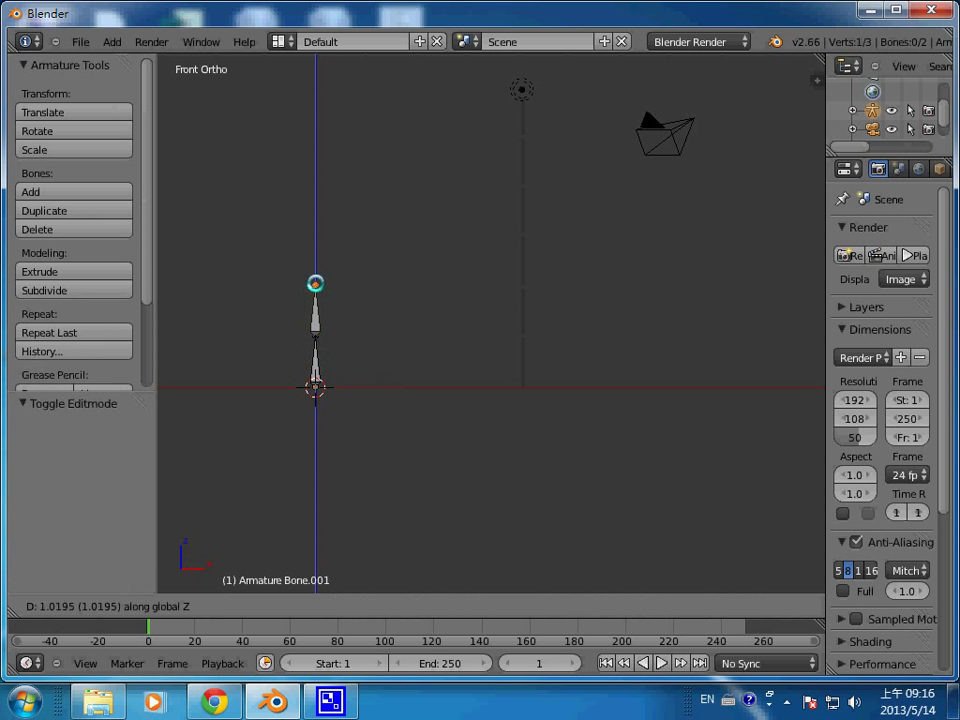
{"action": "key", "text": "Return"}
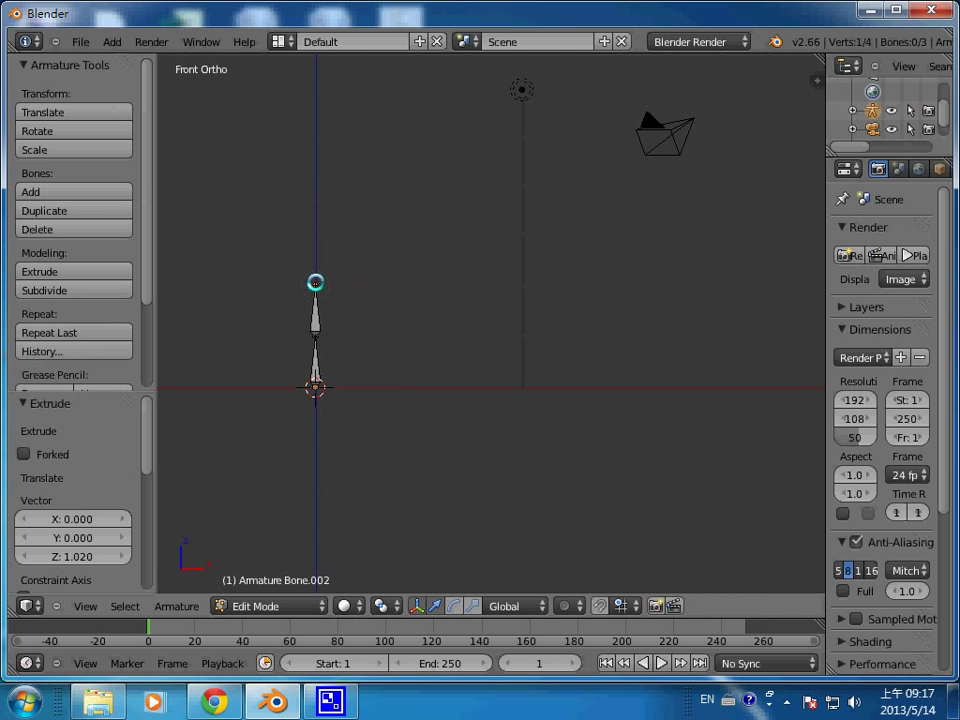
{"action": "key", "text": "e"}
{"action": "key", "text": "z"}
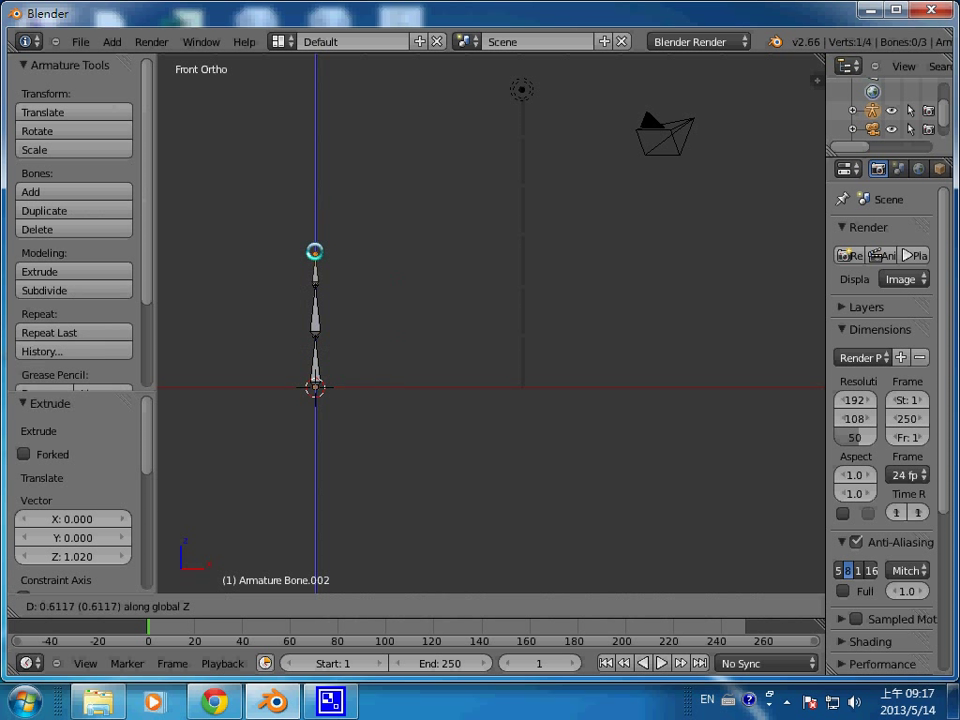
{"action": "left_click", "coordinate": [314, 251]}
Step: Recentre and zoom the view on the spine, then select its root joint
{"action": "middle_click_drag", "start_coordinate": [427, 297], "coordinate": [506, 330], "text": "shift"}
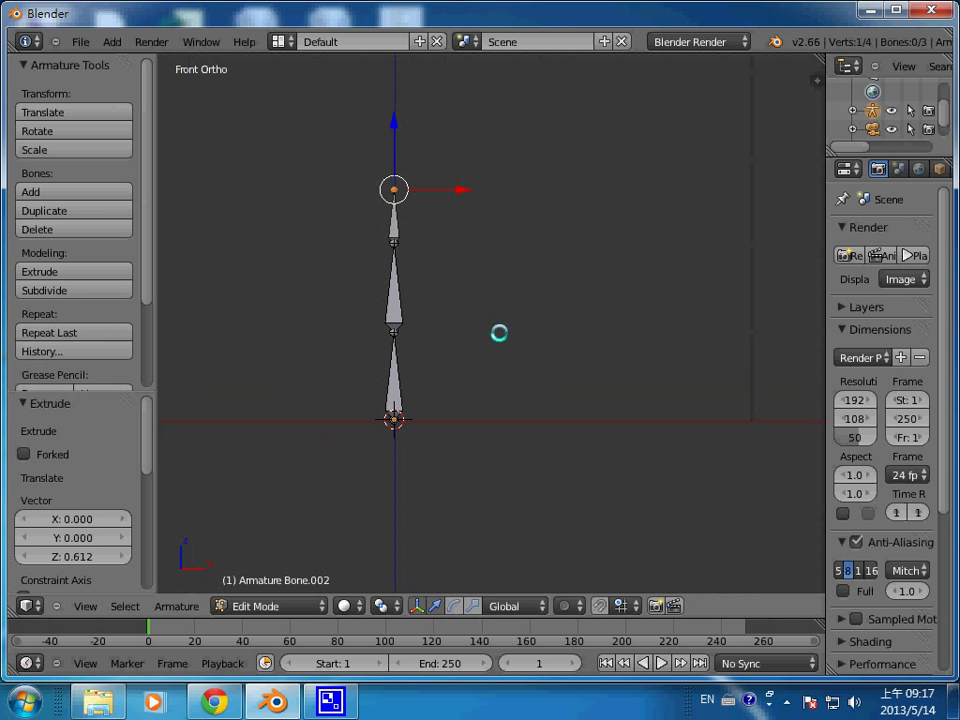
{"action": "mouse_move", "coordinate": [525, 486]}
{"action": "middle_mouse_down", "text": "shift"}
{"action": "mouse_move", "coordinate": [552, 454]}
{"action": "mouse_move", "coordinate": [524, 484]}
{"action": "middle_mouse_up", "text": "shift"}
{"action": "scroll", "coordinate": [540, 468], "scroll_direction": "down", "scroll_amount": 1}
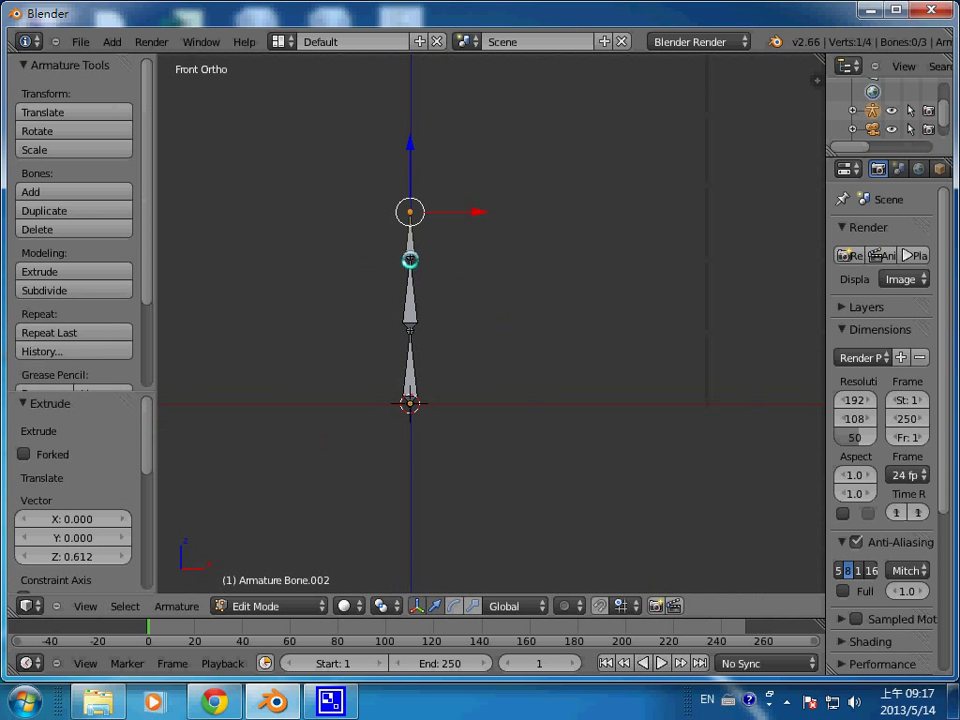
{"action": "right_click", "coordinate": [410, 258]}
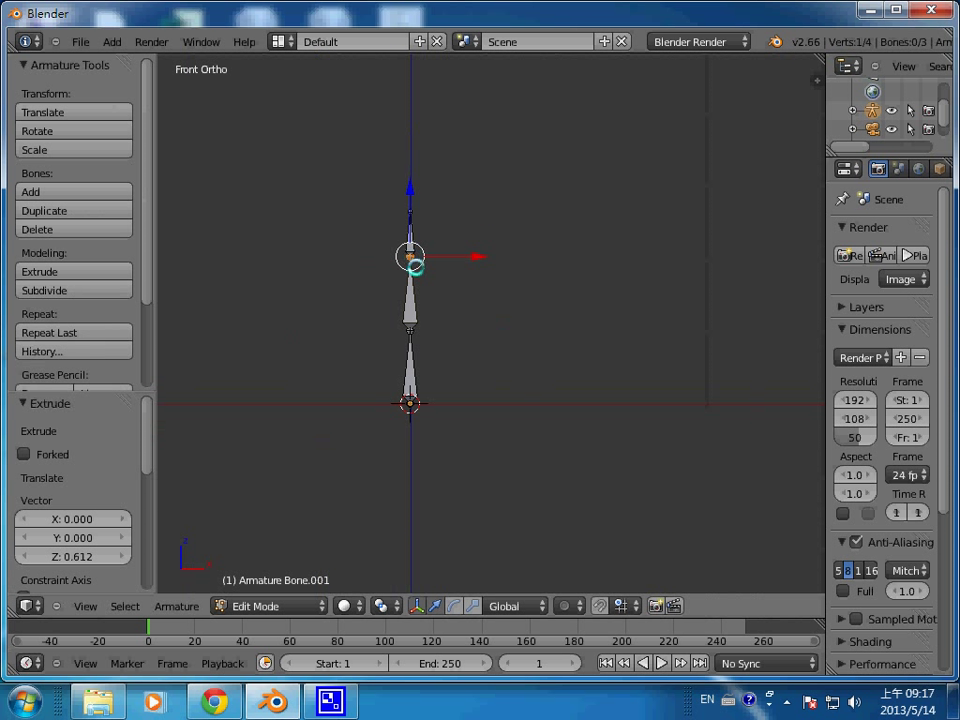
{"action": "right_click", "coordinate": [410, 404]}
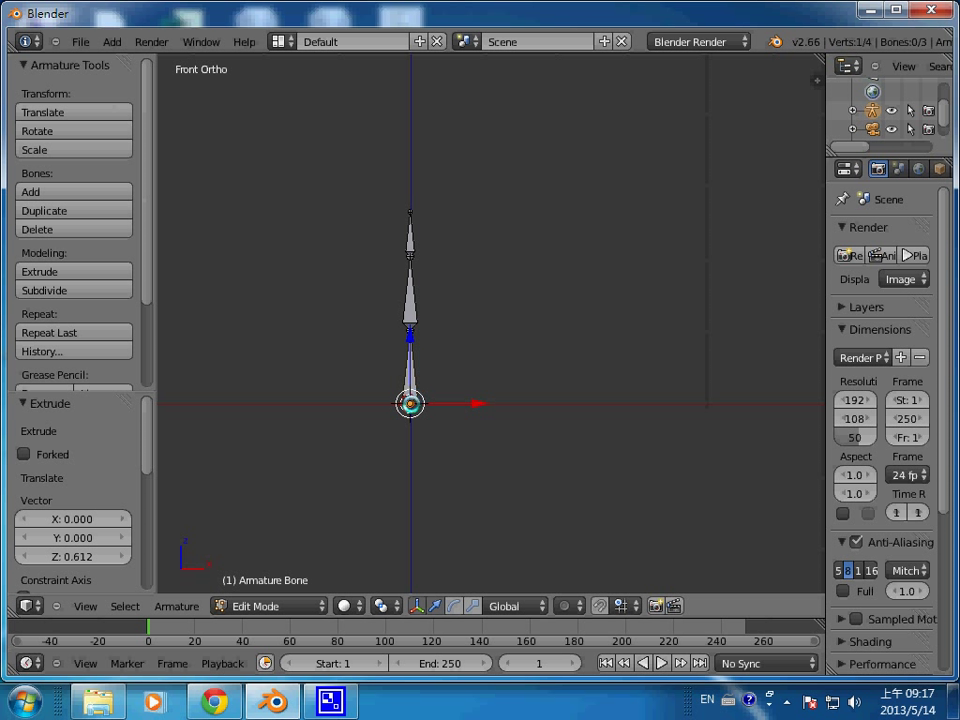
Step: Extrude a diagonal bone down-right from the root joint, nudge it, and undo a stray spine move
{"action": "key", "text": "e"}
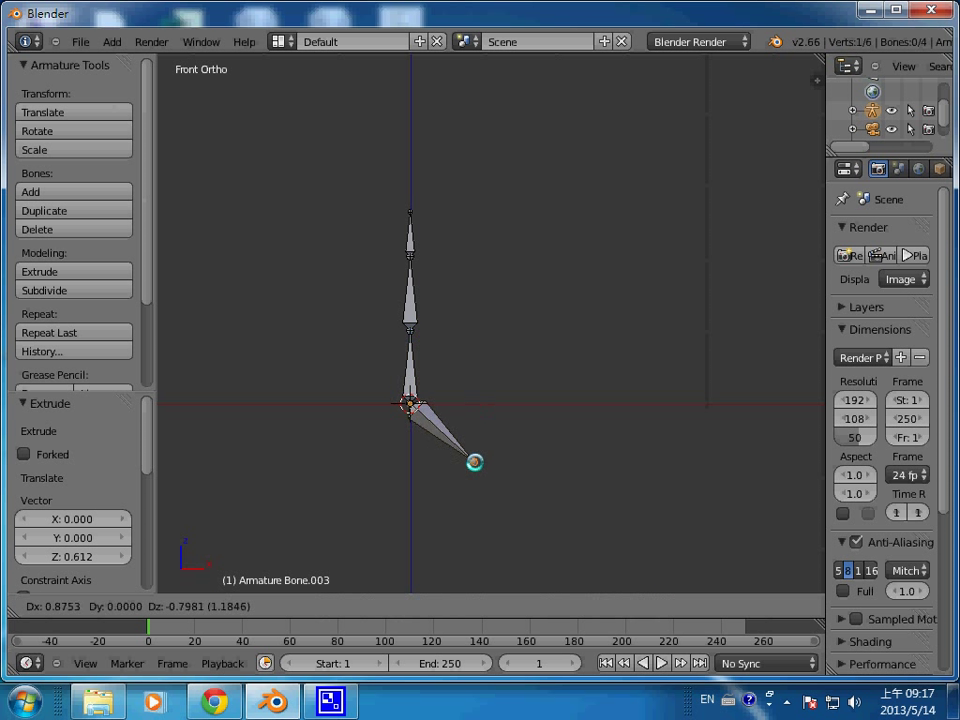
{"action": "left_click", "coordinate": [474, 462]}
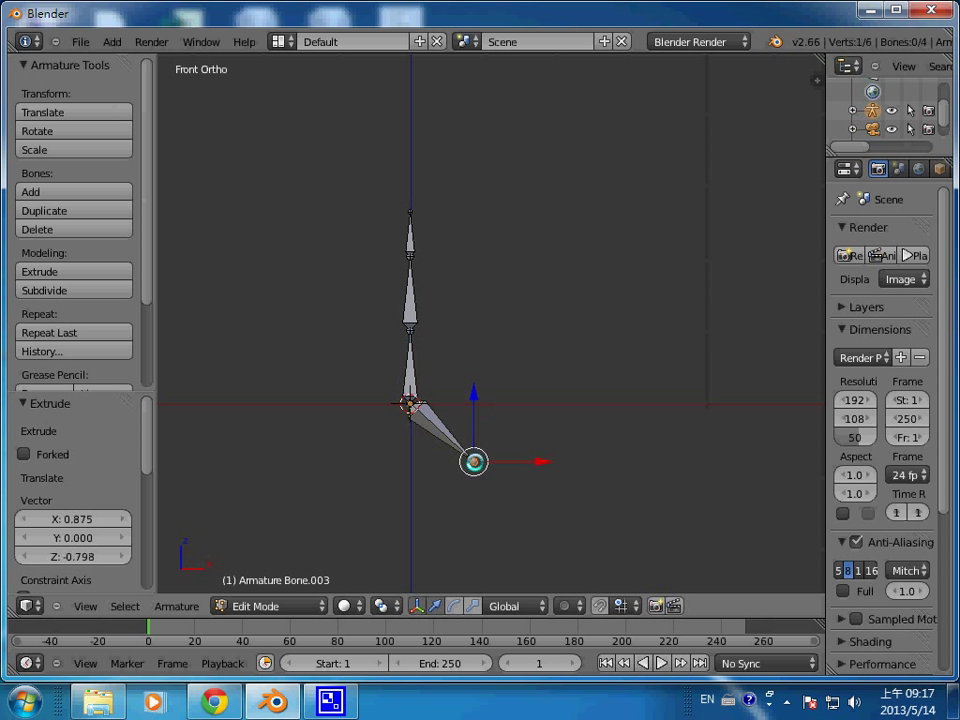
{"action": "right_click", "coordinate": [446, 437]}
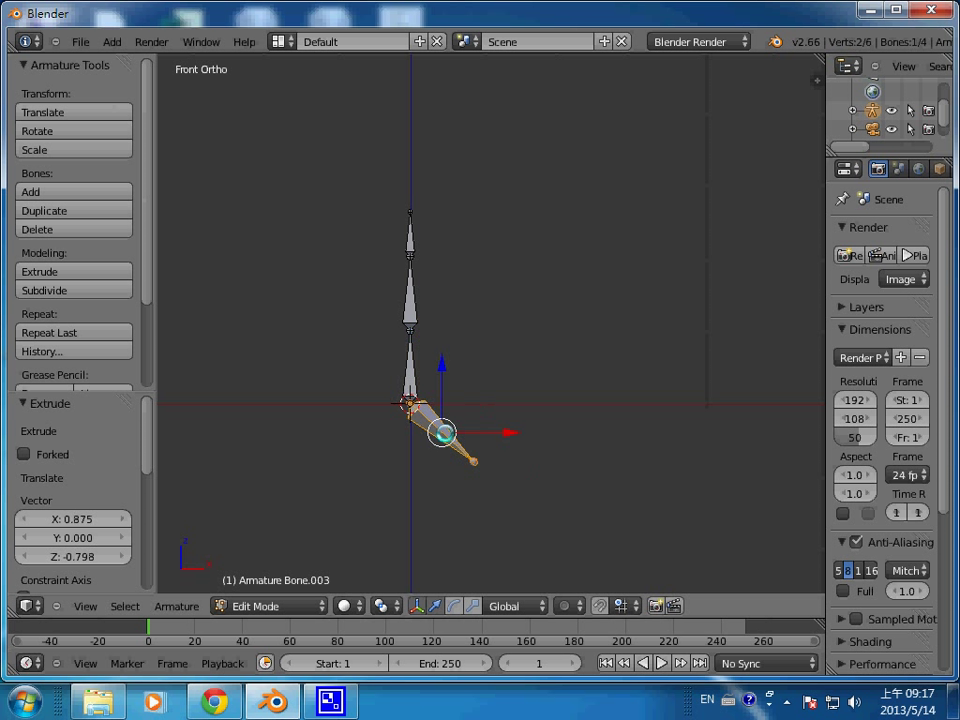
{"action": "mouse_move", "coordinate": [443, 432]}
{"action": "left_mouse_down"}
{"action": "mouse_move", "coordinate": [463, 450]}
{"action": "mouse_move", "coordinate": [453, 445]}
{"action": "left_mouse_up"}
{"action": "right_click", "coordinate": [408, 368]}
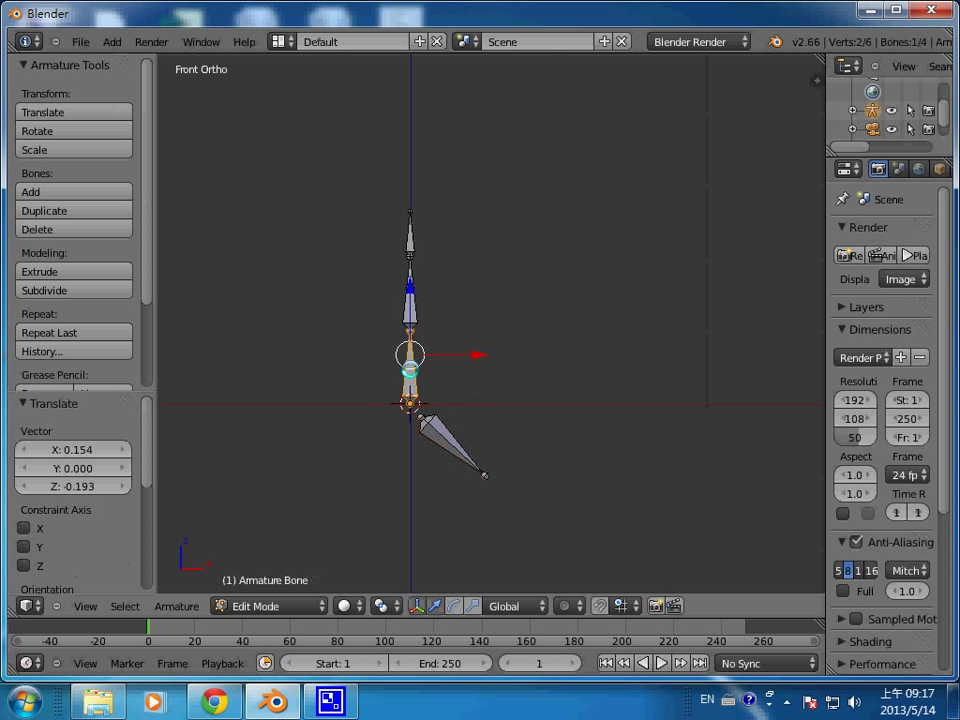
{"action": "mouse_move", "coordinate": [410, 370]}
{"action": "right_mouse_down"}
{"action": "mouse_move", "coordinate": [417, 362]}
{"action": "mouse_move", "coordinate": [417, 380]}
{"action": "mouse_move", "coordinate": [410, 365]}
{"action": "right_mouse_up"}
{"action": "key", "text": "ctrl+z"}
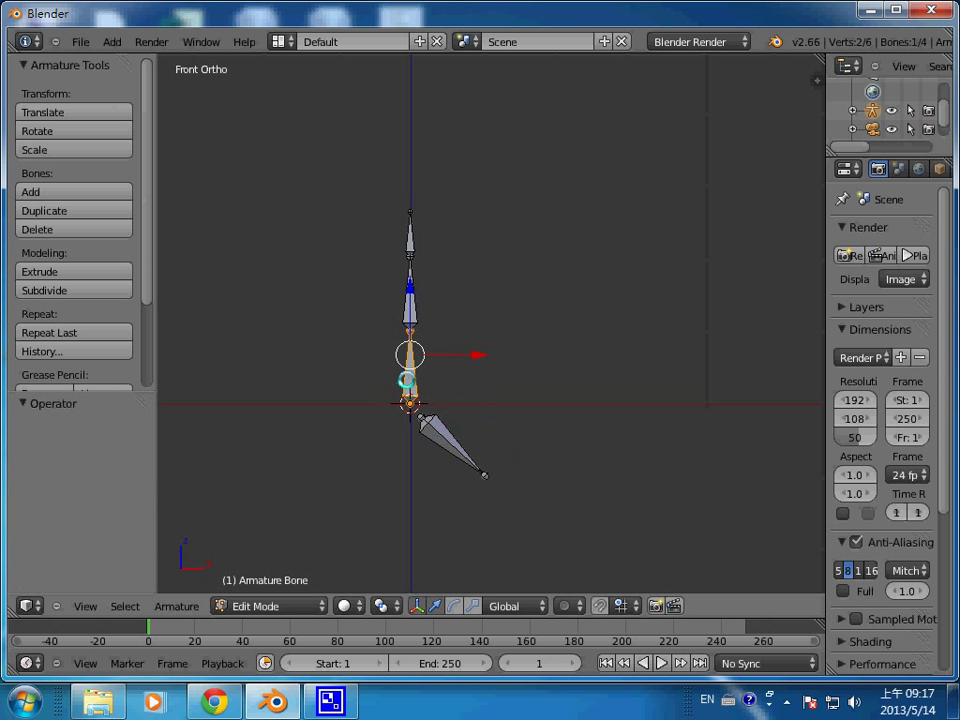
Step: Reposition the diagonal leg bone, undoing an accidental move of the bottom spine bone
{"action": "right_click", "coordinate": [437, 438]}
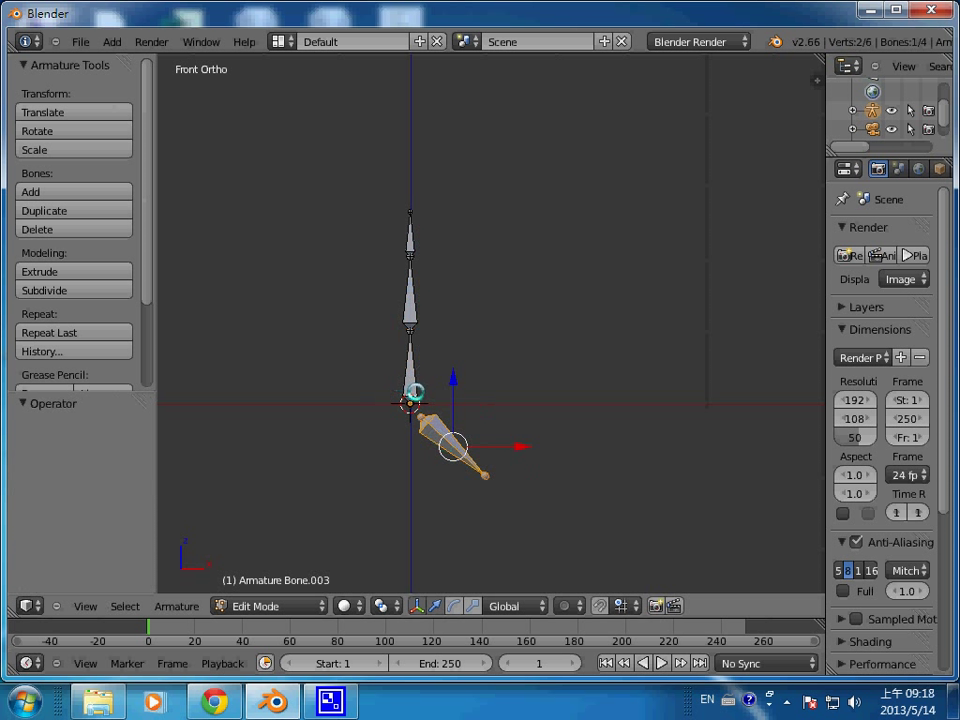
{"action": "right_click", "coordinate": [416, 390]}
{"action": "right_click", "coordinate": [453, 444]}
{"action": "key", "text": "g"}
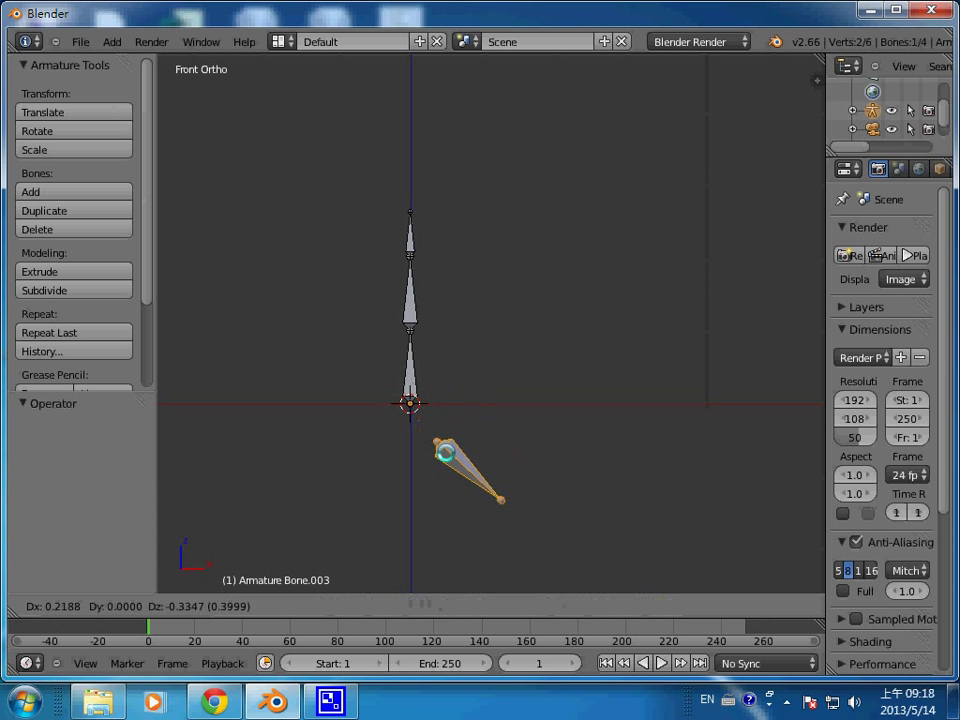
{"action": "left_click", "coordinate": [438, 431]}
{"action": "right_click", "coordinate": [405, 381]}
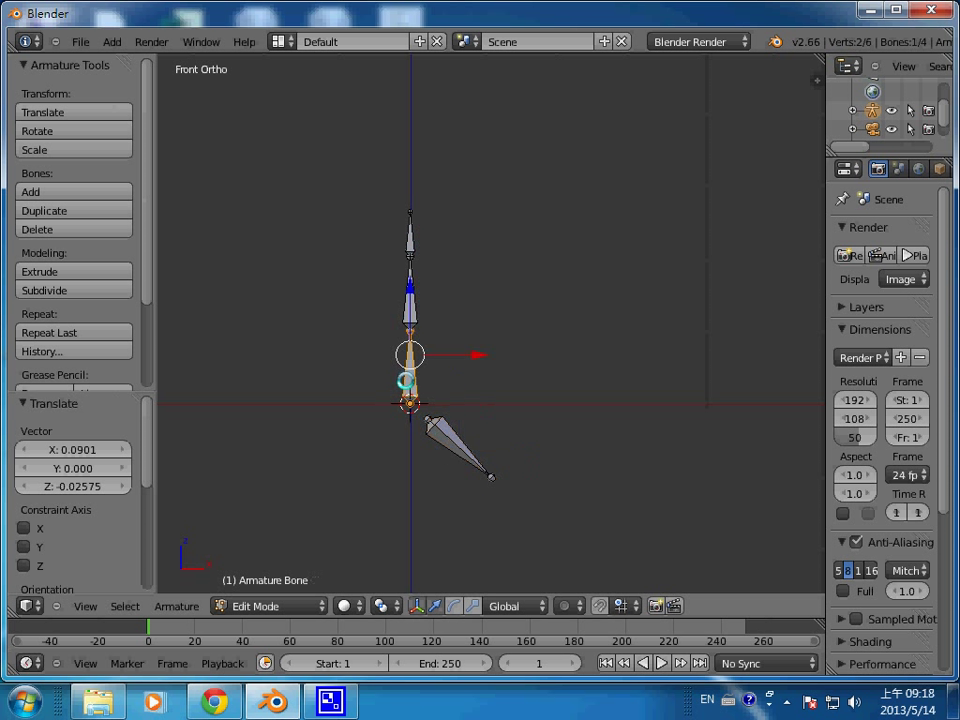
{"action": "key", "text": "g"}
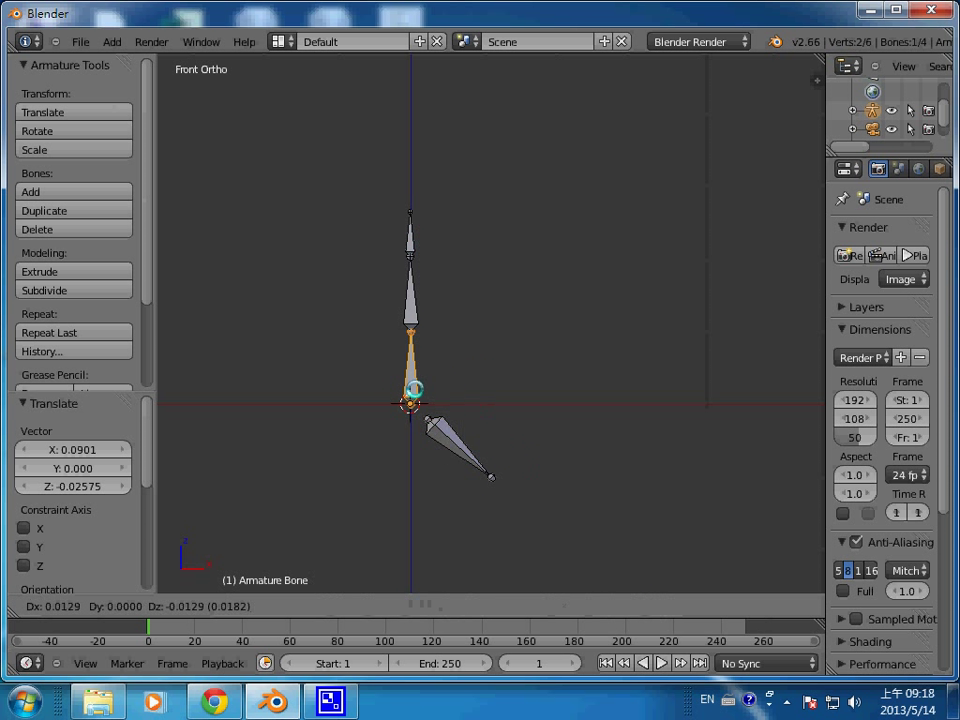
{"action": "left_click", "coordinate": [412, 388]}
{"action": "key", "text": "ctrl+z"}
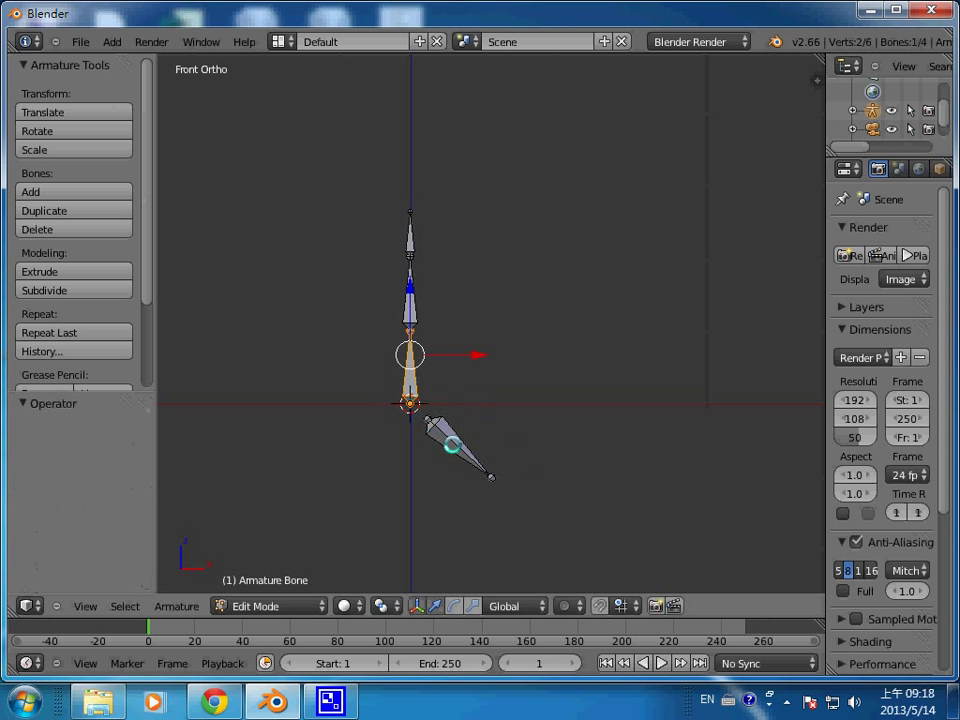
Step: Select the leg bone's tip and extrude a new bone from it
{"action": "right_click", "coordinate": [446, 439]}
{"action": "right_click", "coordinate": [410, 331]}
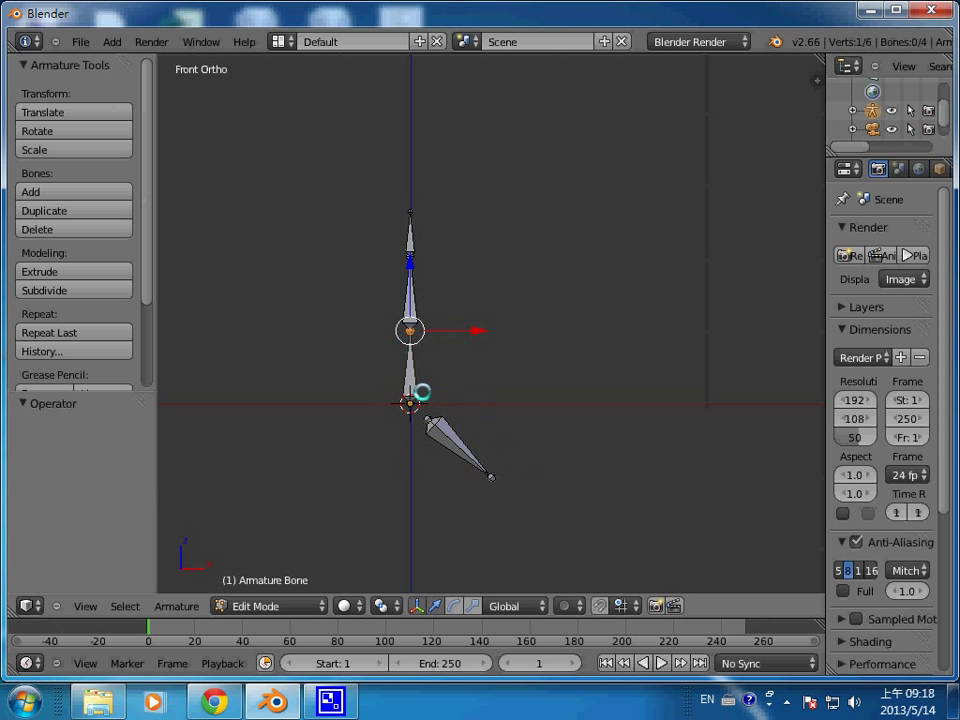
{"action": "right_click", "coordinate": [412, 404]}
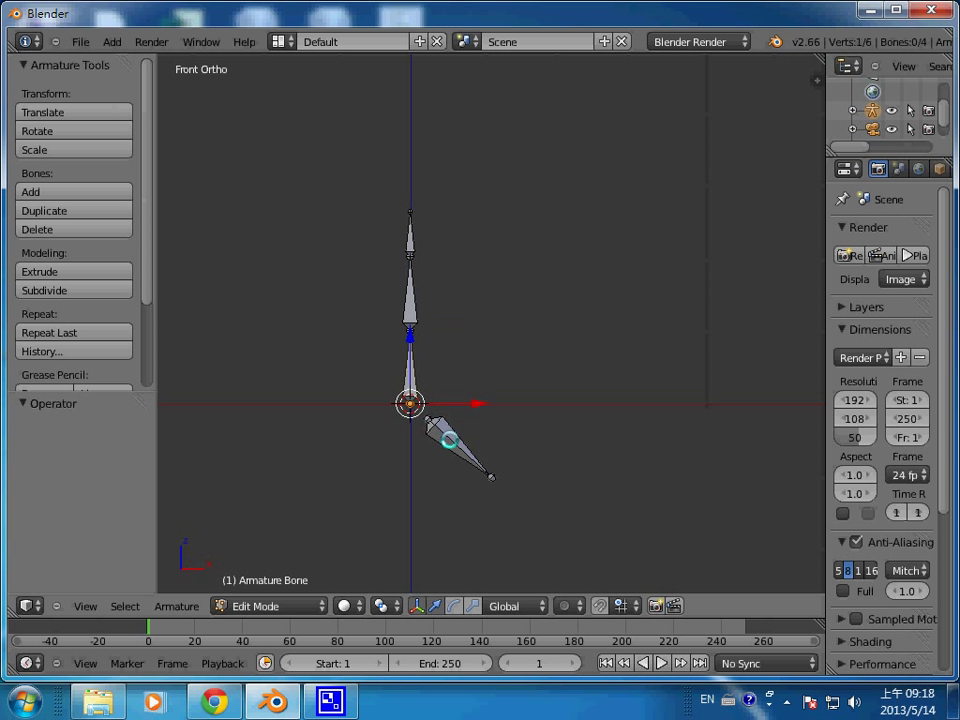
{"action": "right_click", "coordinate": [449, 440]}
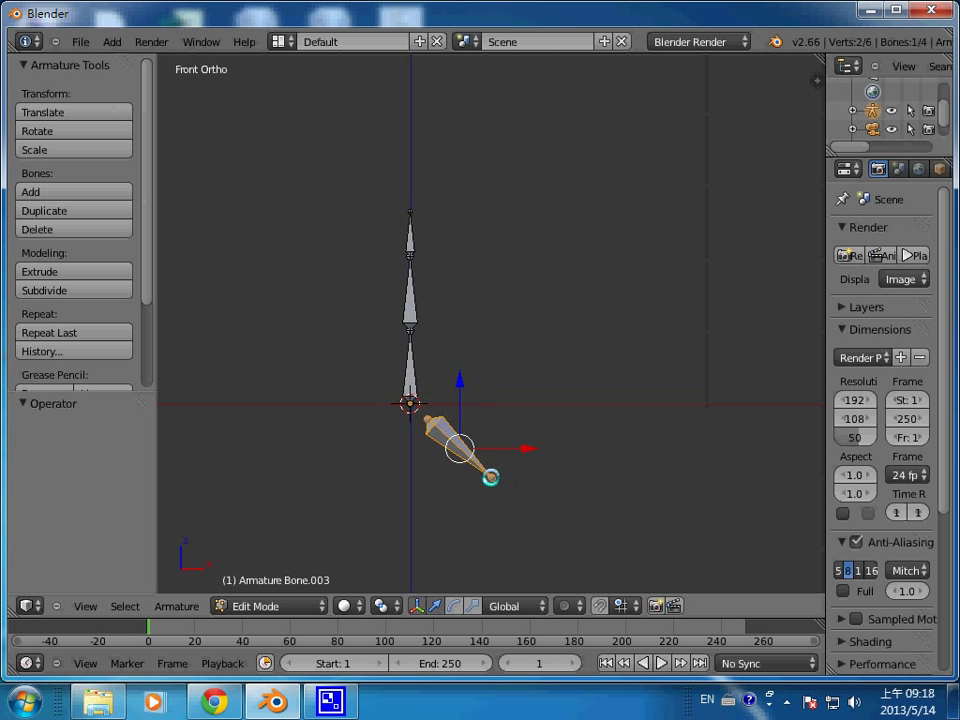
{"action": "right_click", "coordinate": [491, 478]}
{"action": "key", "text": "e"}
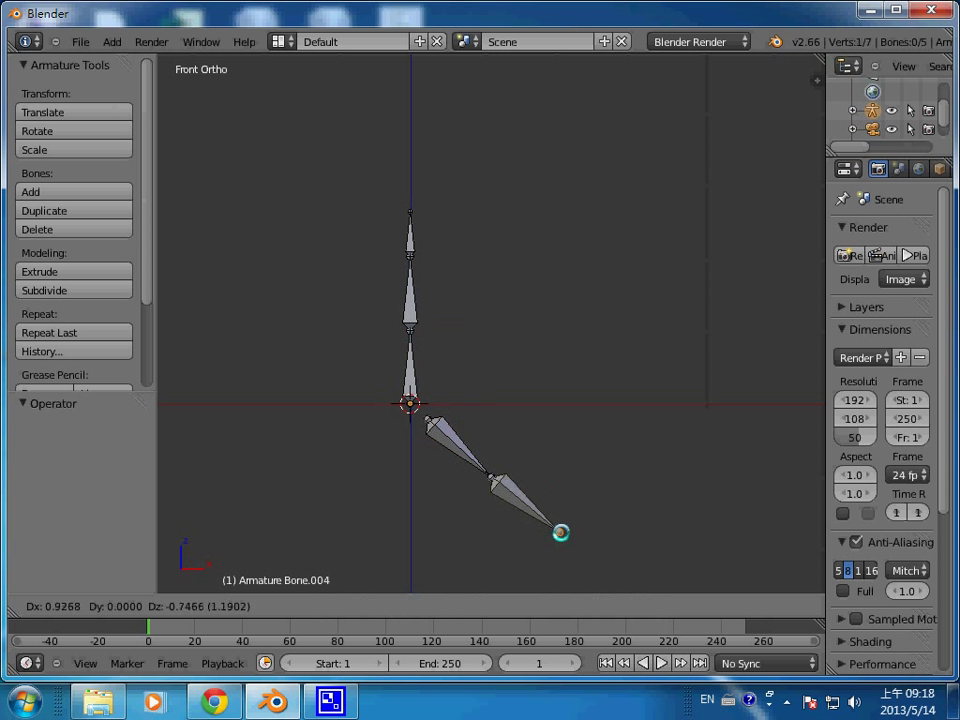
Step: Place the lower leg bone down-right and shift the upper leg bone about 0.013 along X
{"action": "left_click", "coordinate": [561, 532]}
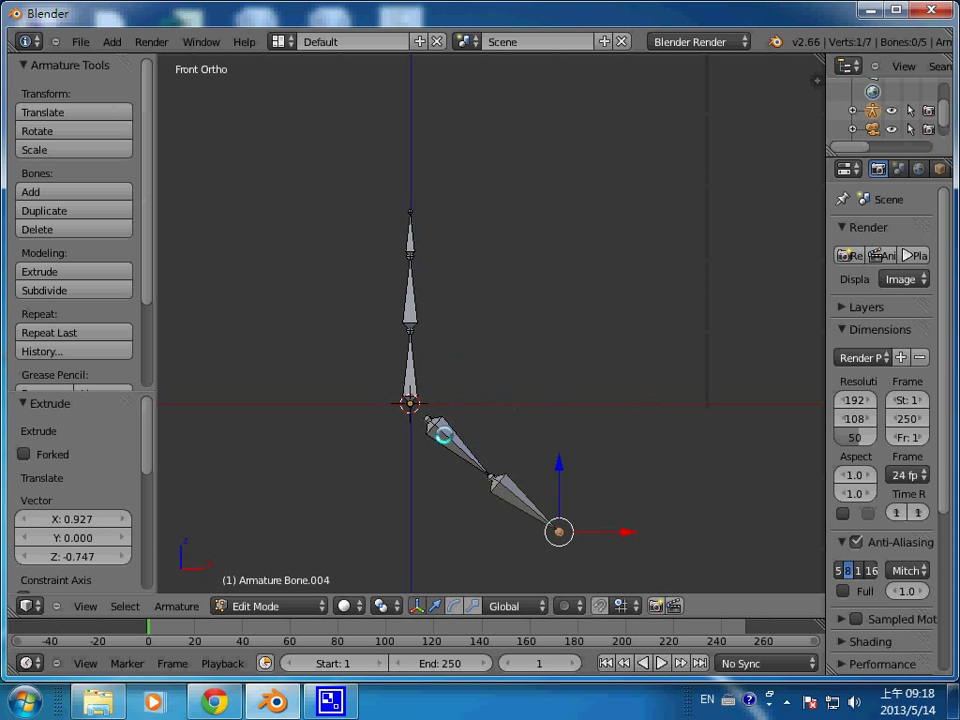
{"action": "right_click", "coordinate": [446, 434]}
{"action": "key", "text": "g"}
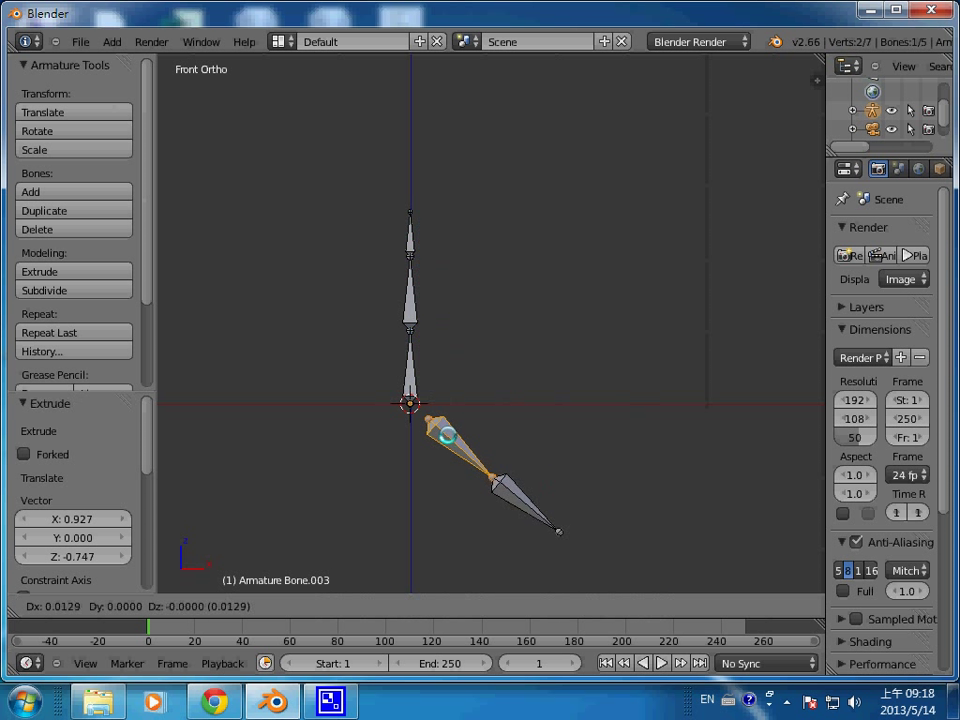
{"action": "left_click", "coordinate": [449, 437]}
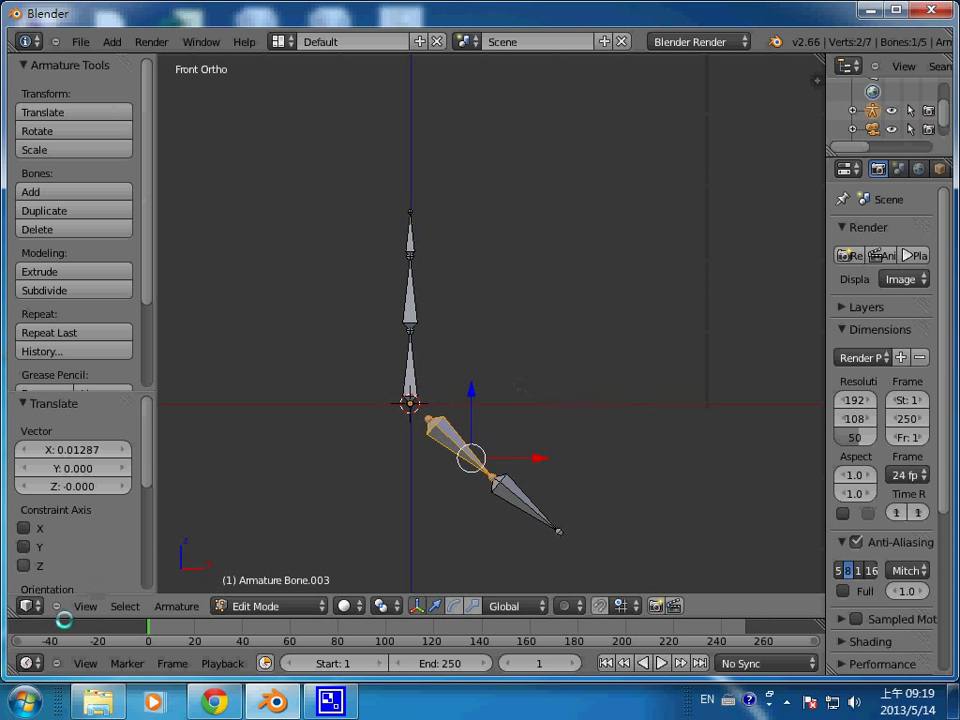
{"action": "left_click", "coordinate": [86, 606]}
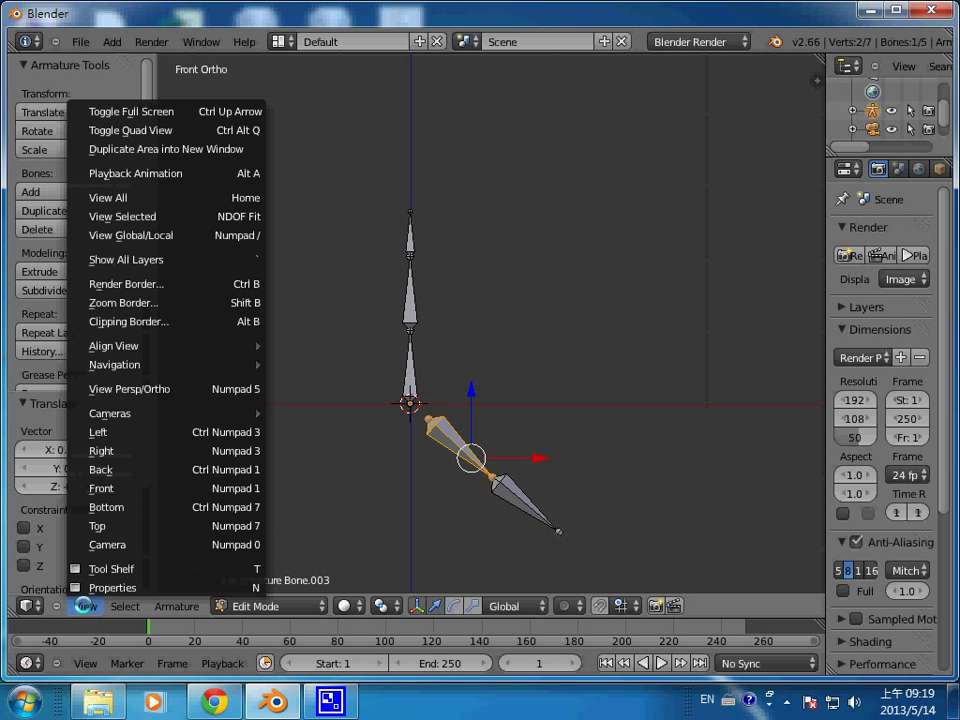
Step: From the Right view, extrude Bone.005 horizontally from the hip joint and slide it 0.335 along Y
{"action": "left_click", "coordinate": [197, 451]}
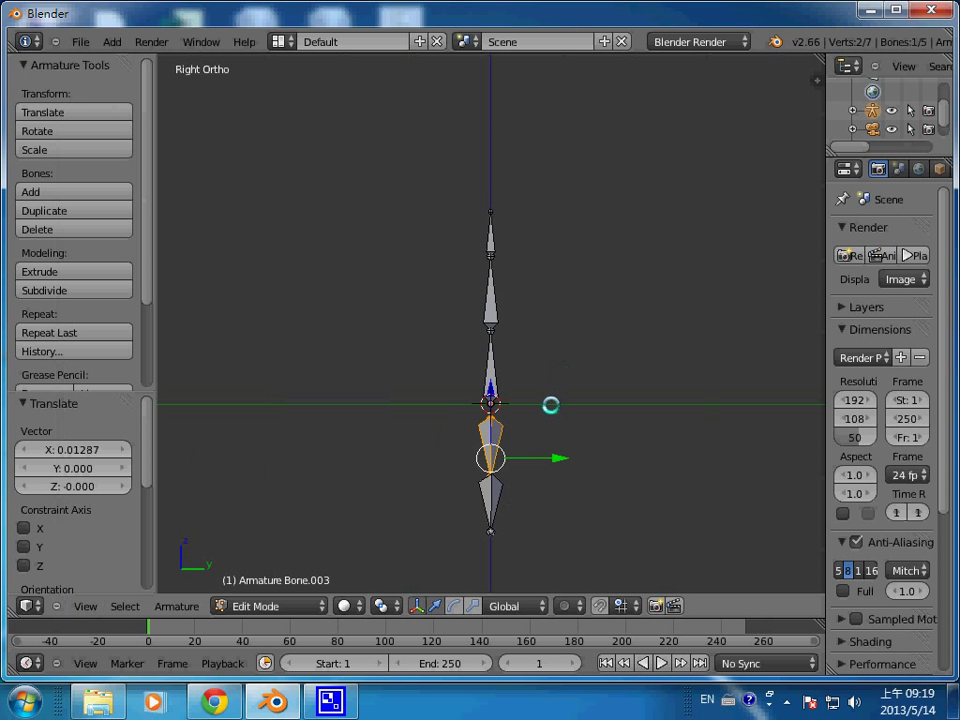
{"action": "right_click", "coordinate": [490, 403]}
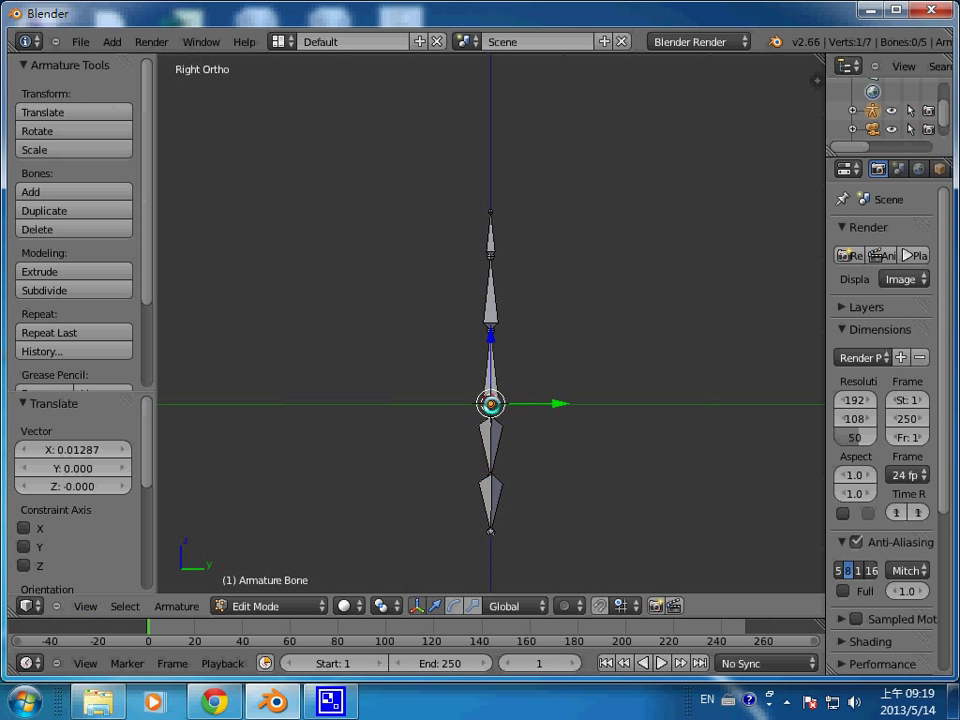
{"action": "key", "text": "e"}
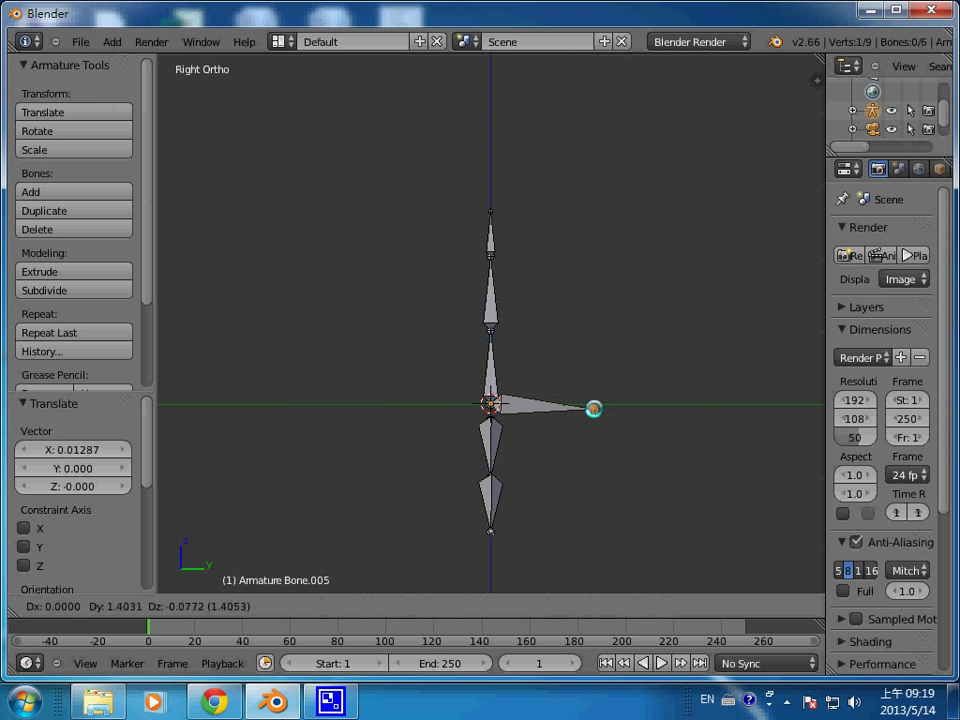
{"action": "left_click", "coordinate": [594, 407]}
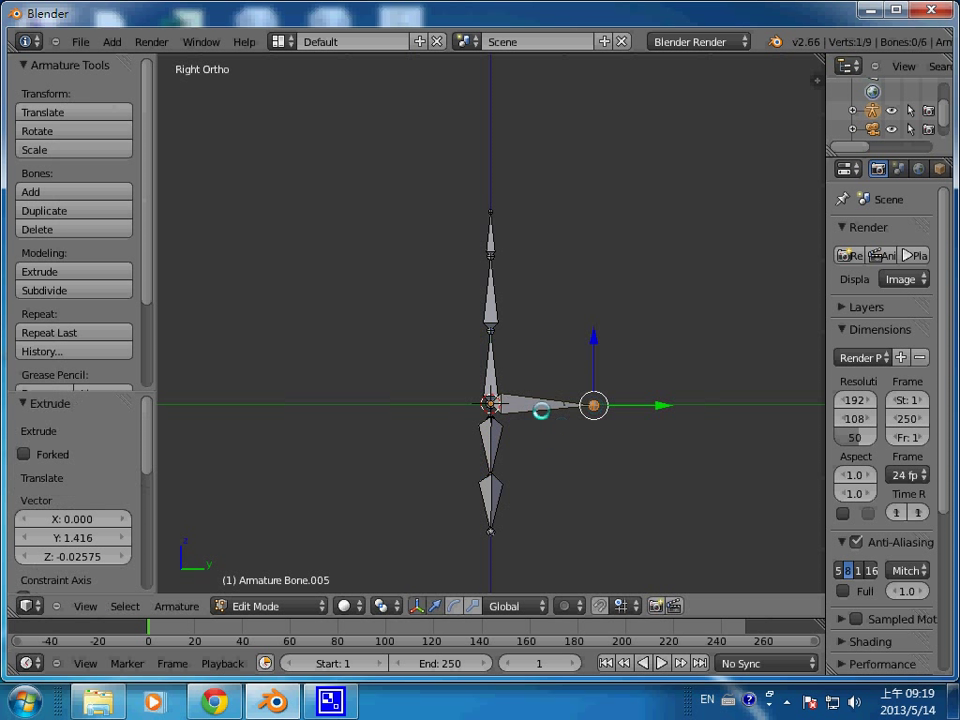
{"action": "right_click", "coordinate": [541, 406]}
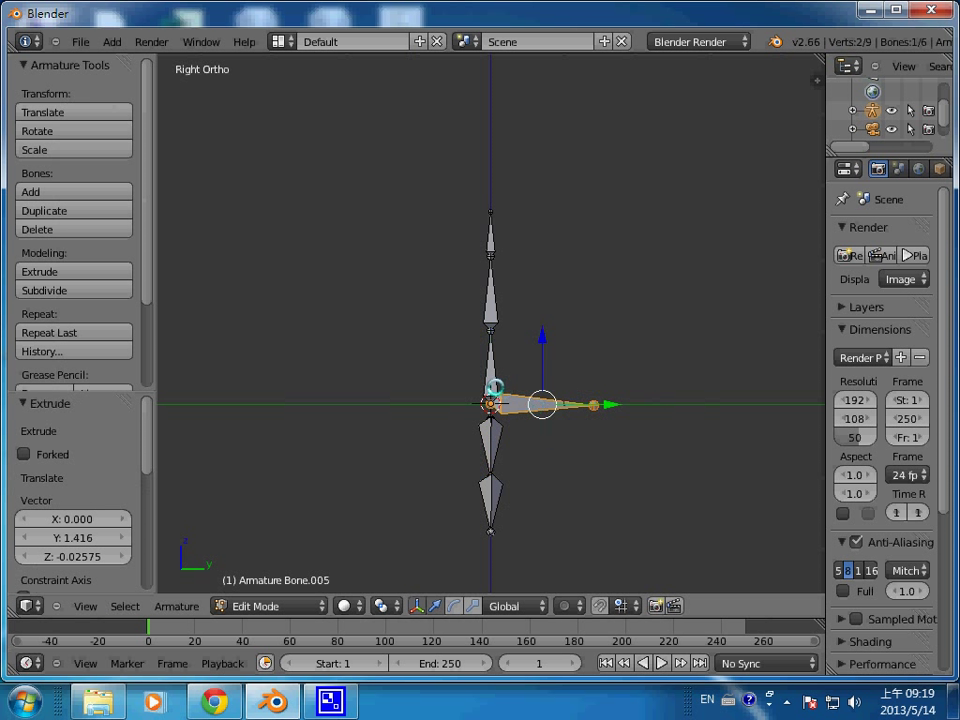
{"action": "key", "text": "g"}
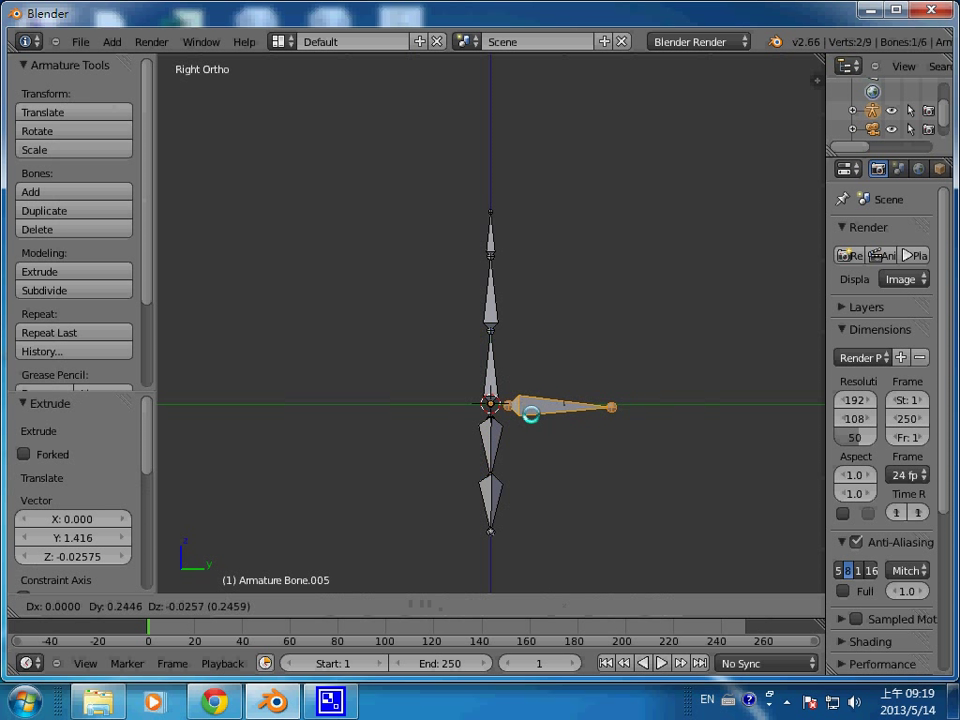
{"action": "left_click", "coordinate": [540, 413]}
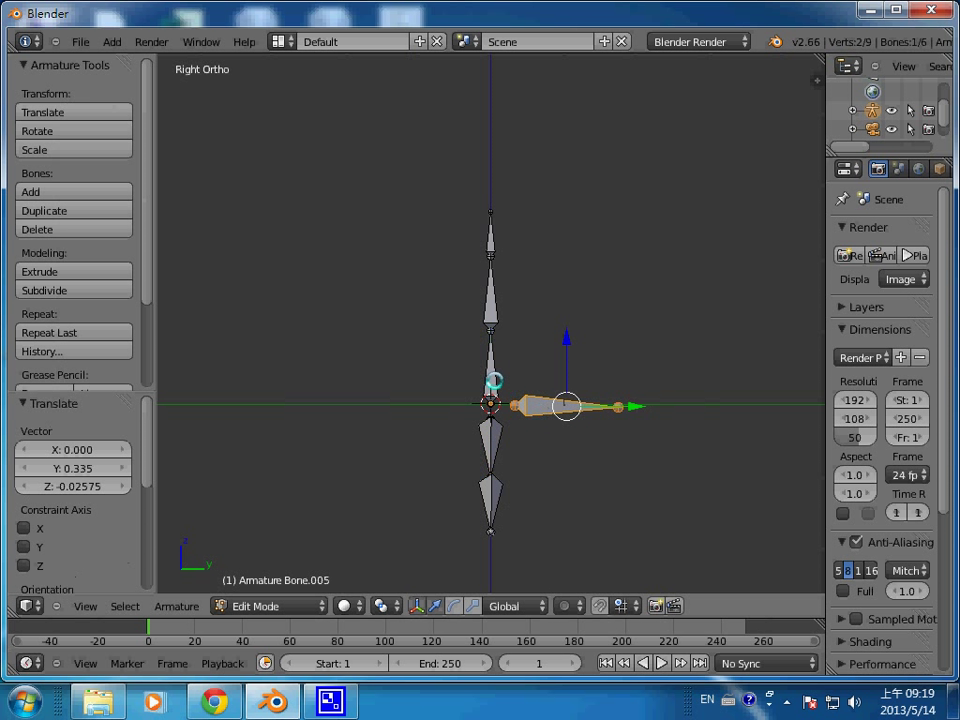
Step: Select the lowest spine bone plus the horizontal bone and bring up the Ctrl+P parenting menu
{"action": "right_click", "coordinate": [492, 386]}
{"action": "right_click", "coordinate": [530, 413]}
{"action": "right_click", "coordinate": [496, 445]}
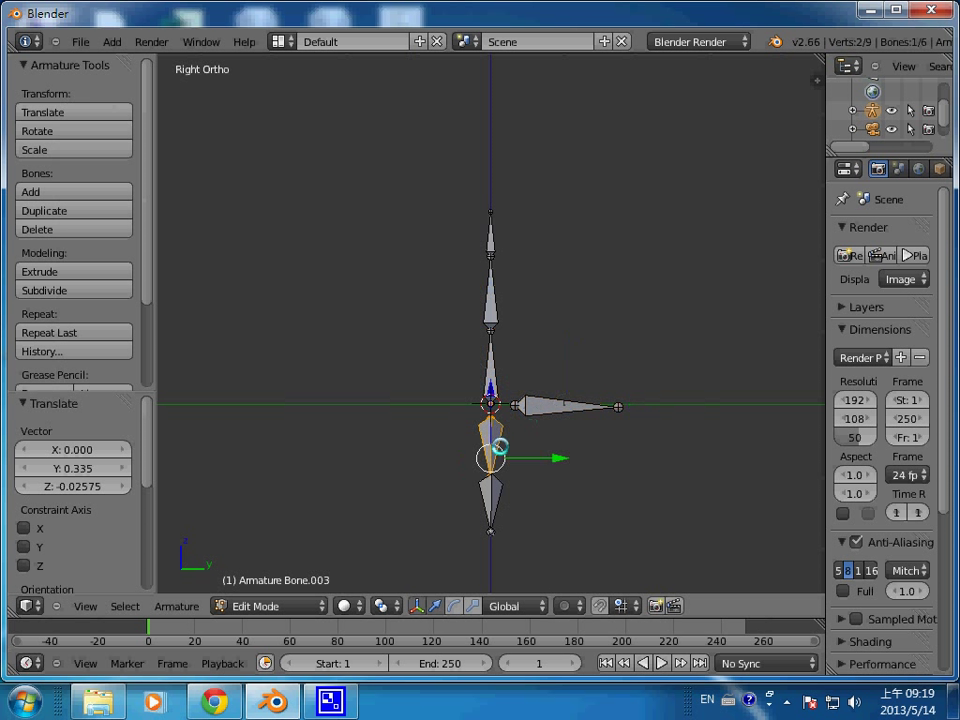
{"action": "right_click", "coordinate": [530, 407]}
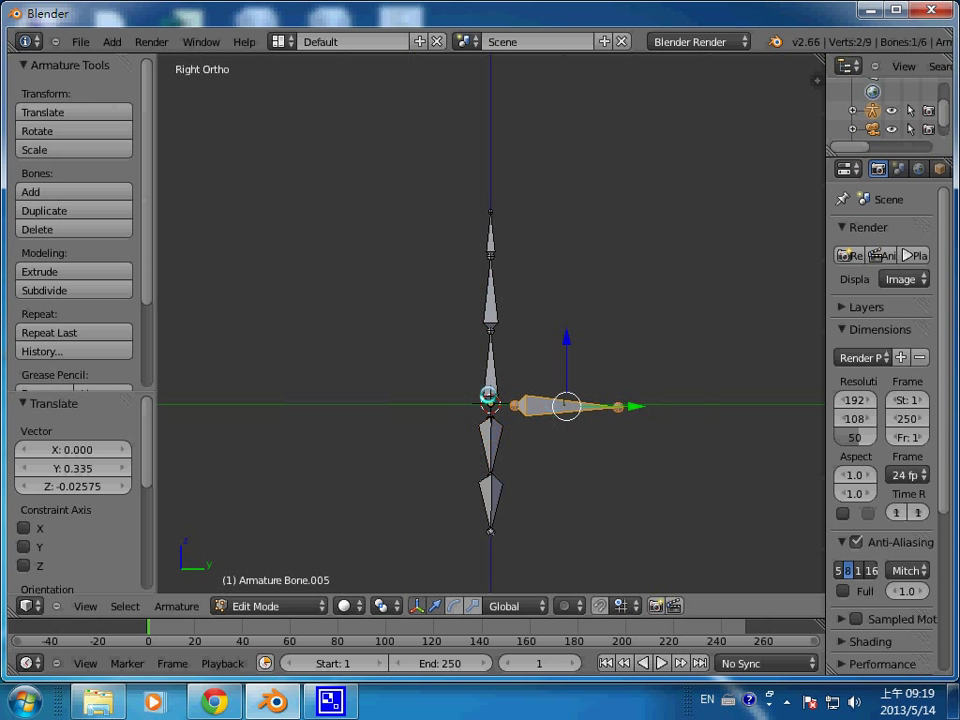
{"action": "right_click", "coordinate": [495, 382]}
{"action": "right_click", "coordinate": [489, 398]}
{"action": "right_click", "coordinate": [490, 388]}
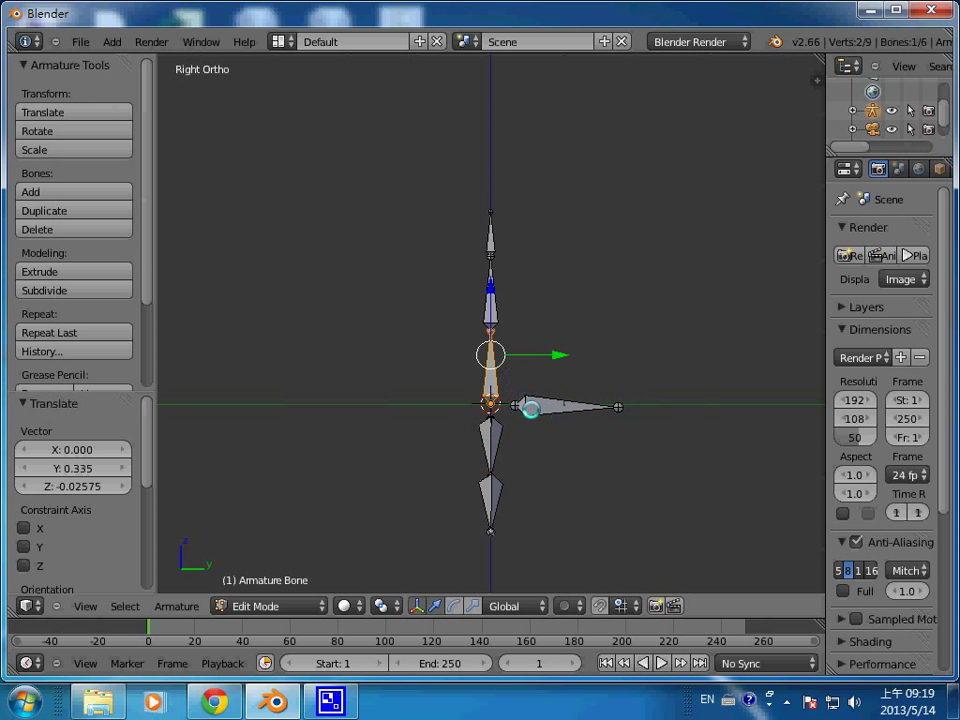
{"action": "right_click", "coordinate": [531, 409], "text": "shift"}
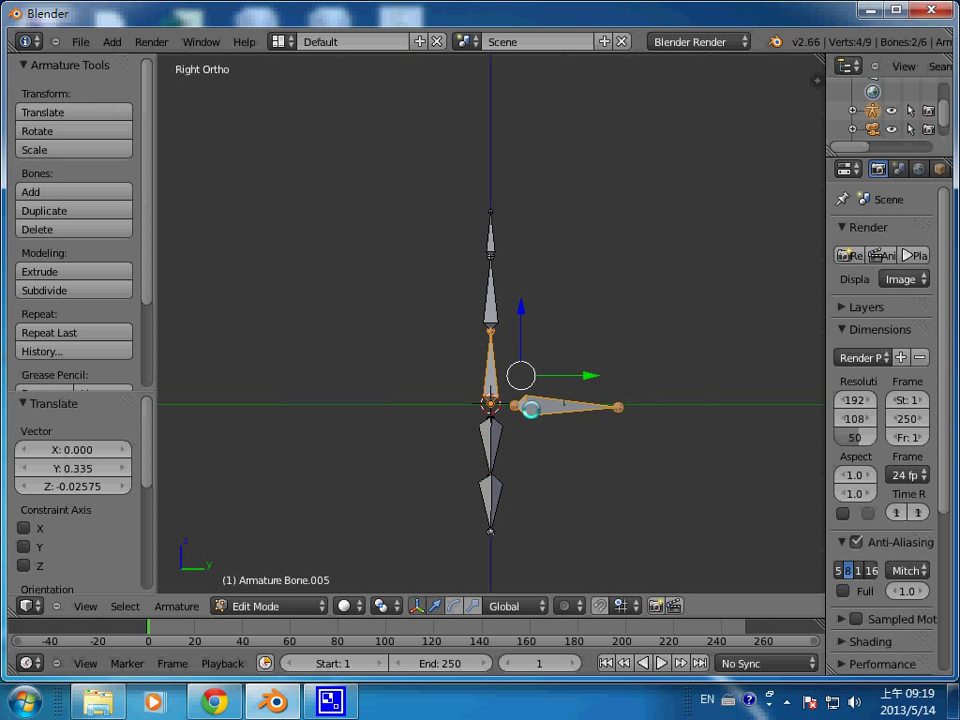
{"action": "key", "text": "ctrl+p"}
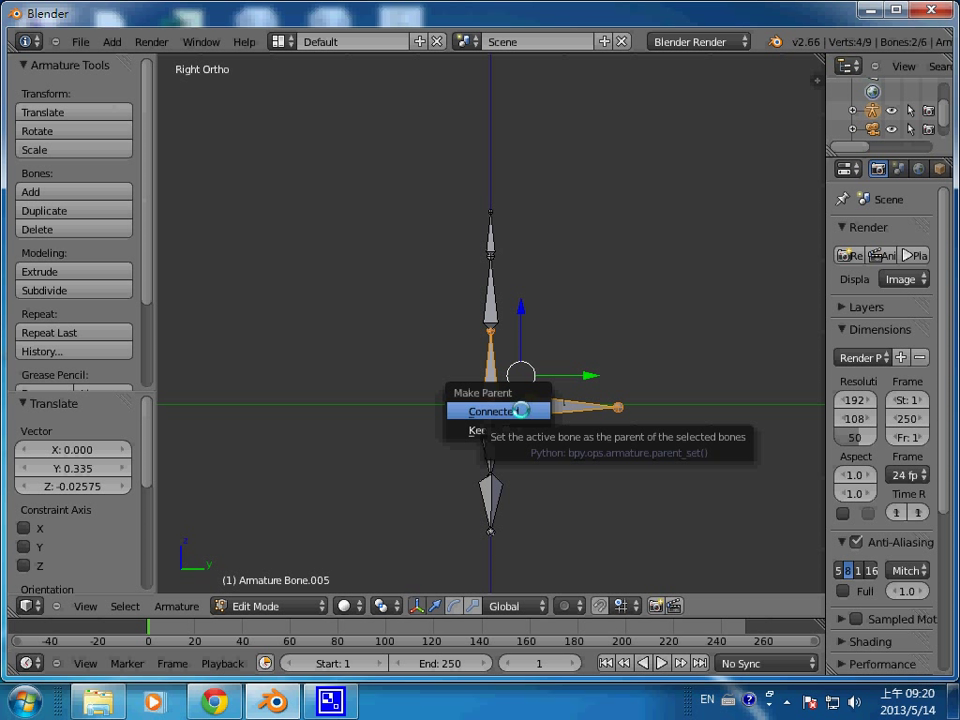
Step: Parent the bones with Keep Offset, after undoing an initial Connected parenting
{"action": "left_click", "coordinate": [521, 410]}
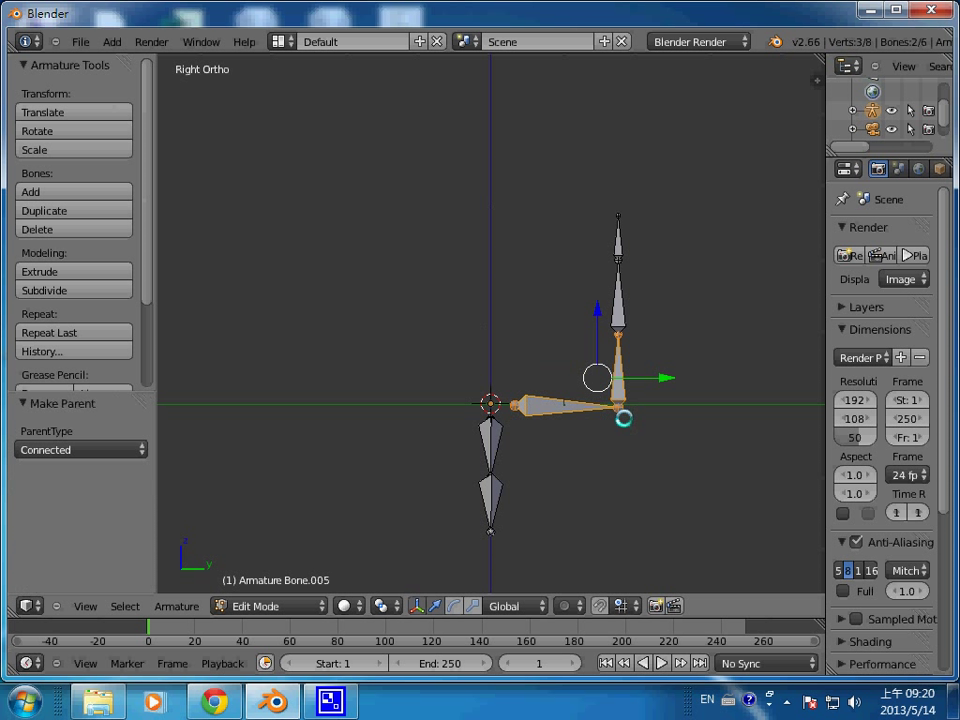
{"action": "key", "text": "ctrl+z"}
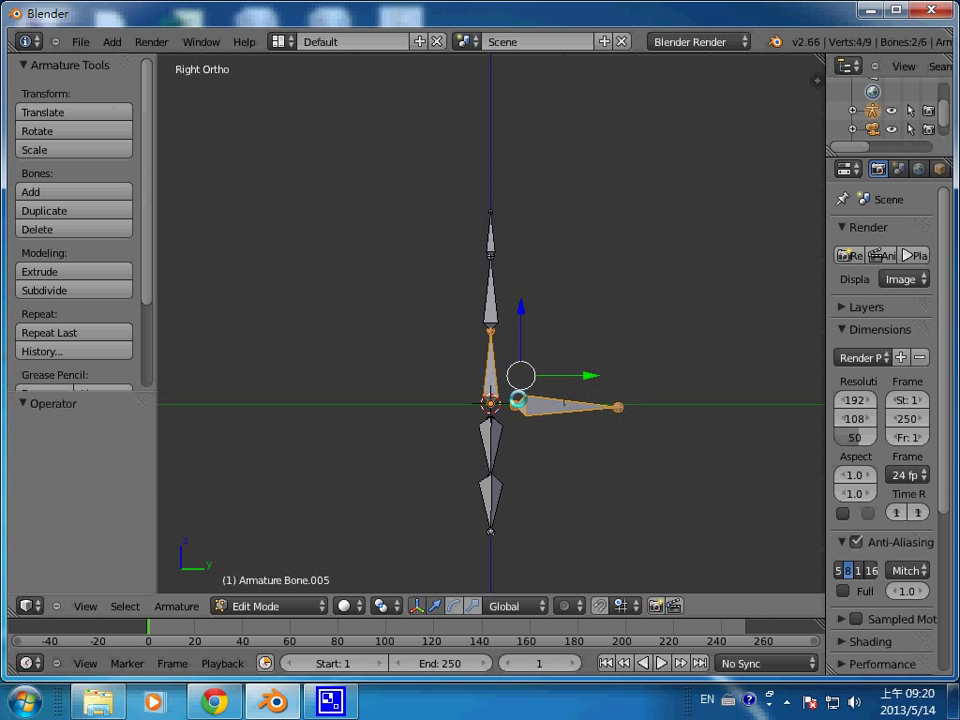
{"action": "key", "text": "ctrl+p"}
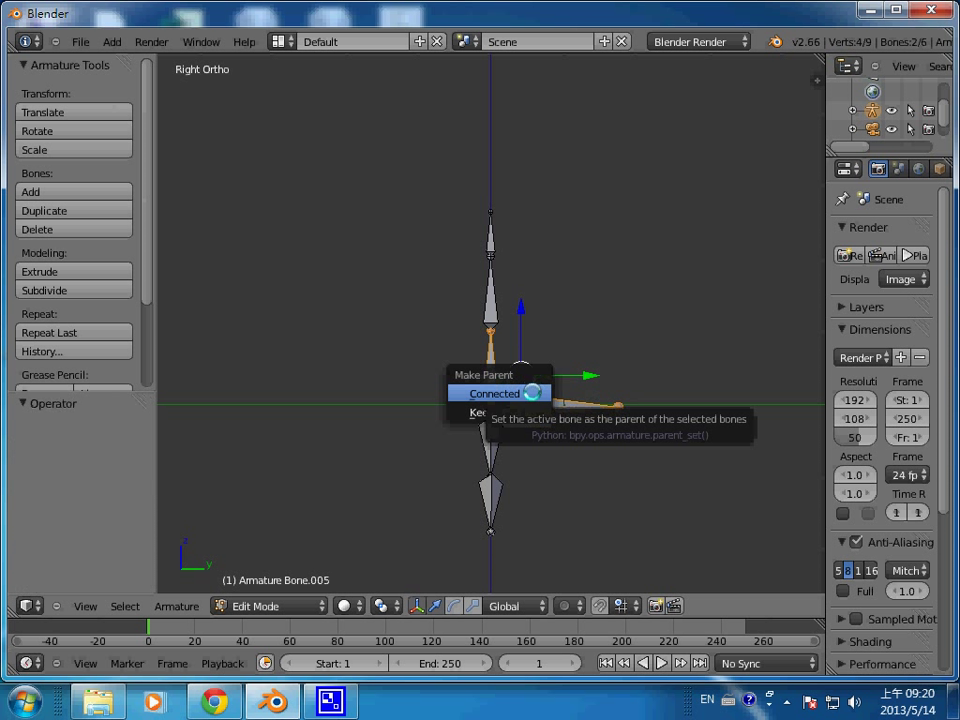
{"action": "left_click", "coordinate": [461, 415]}
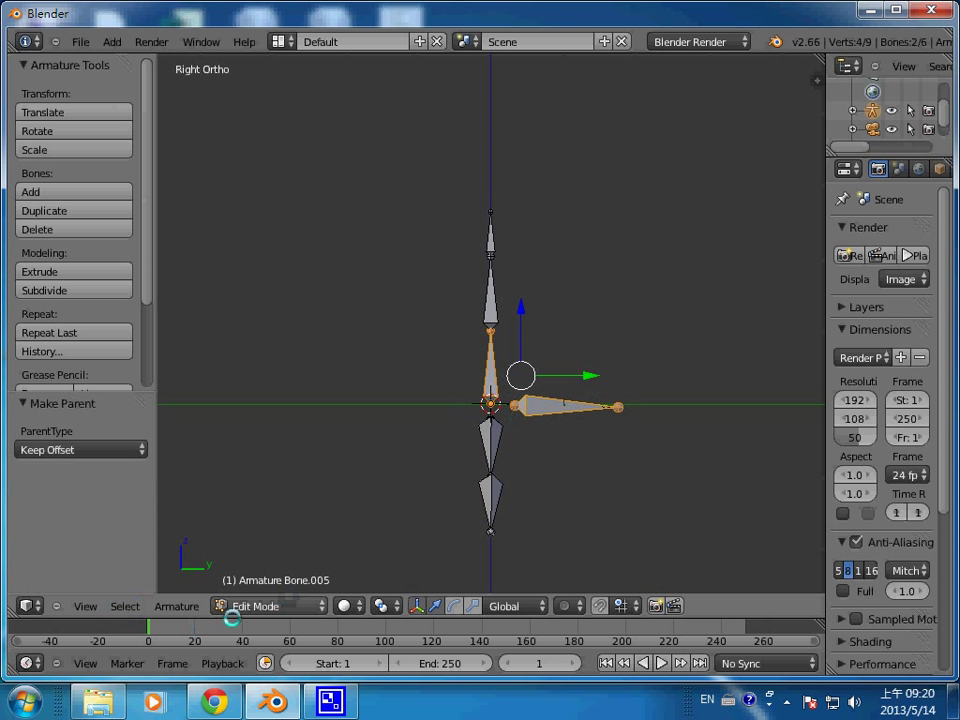
{"action": "left_click", "coordinate": [85, 606]}
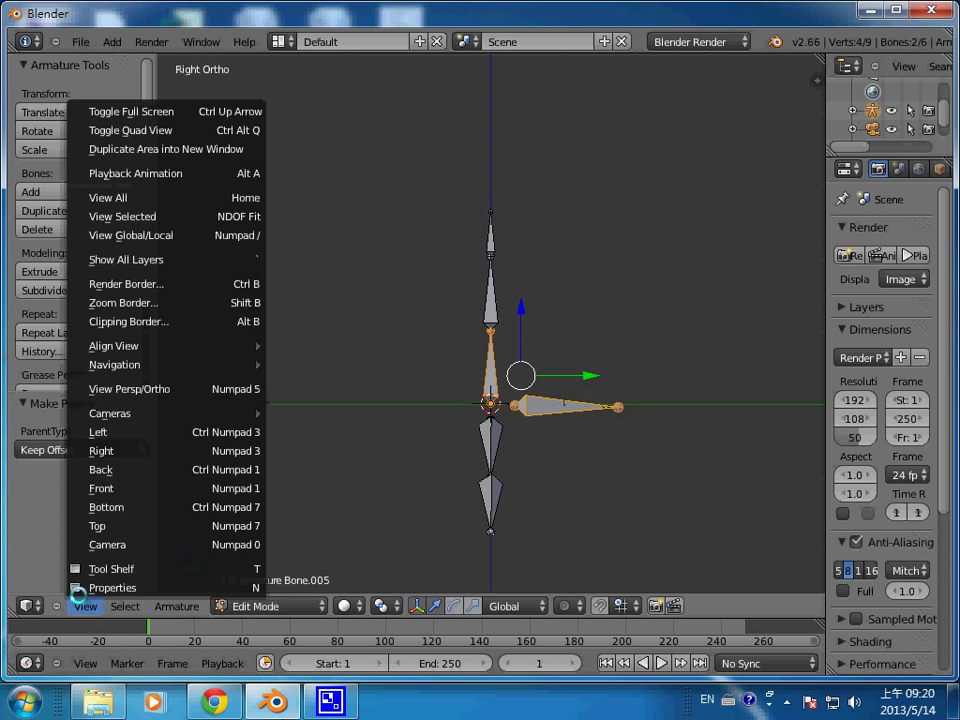
{"action": "left_click", "coordinate": [105, 487]}
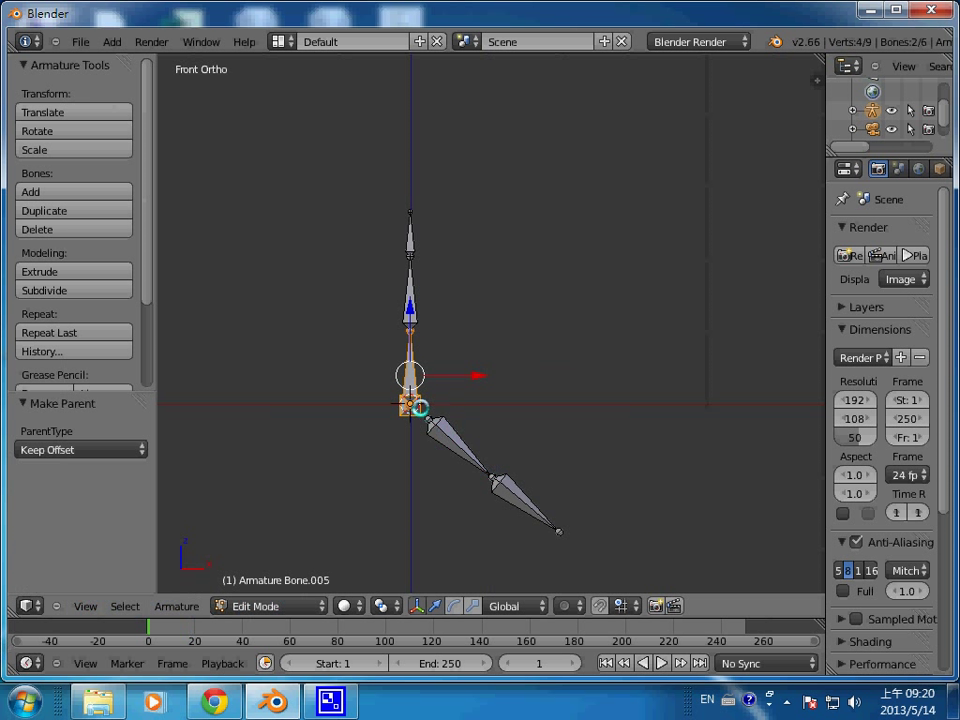
{"action": "right_click", "coordinate": [420, 408]}
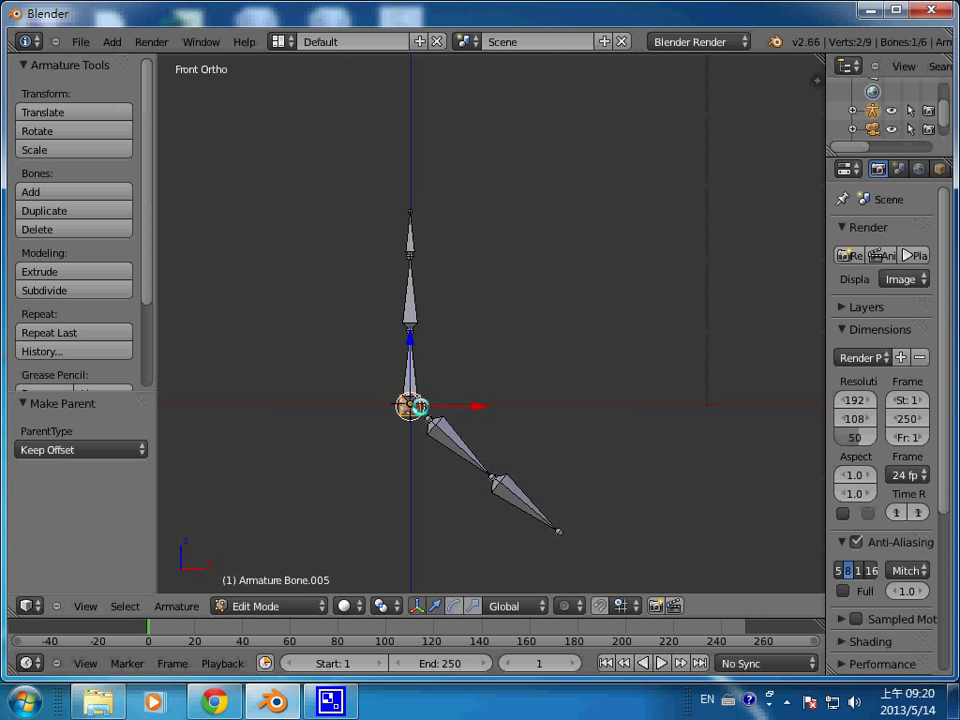
{"action": "left_click", "coordinate": [84, 606]}
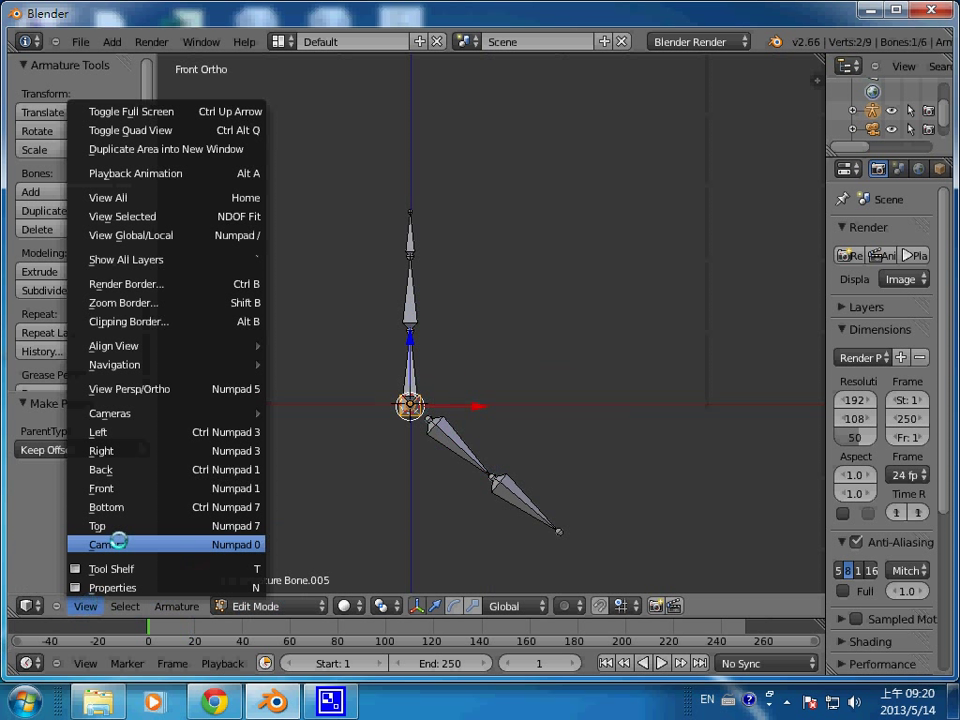
{"action": "left_click", "coordinate": [133, 450]}
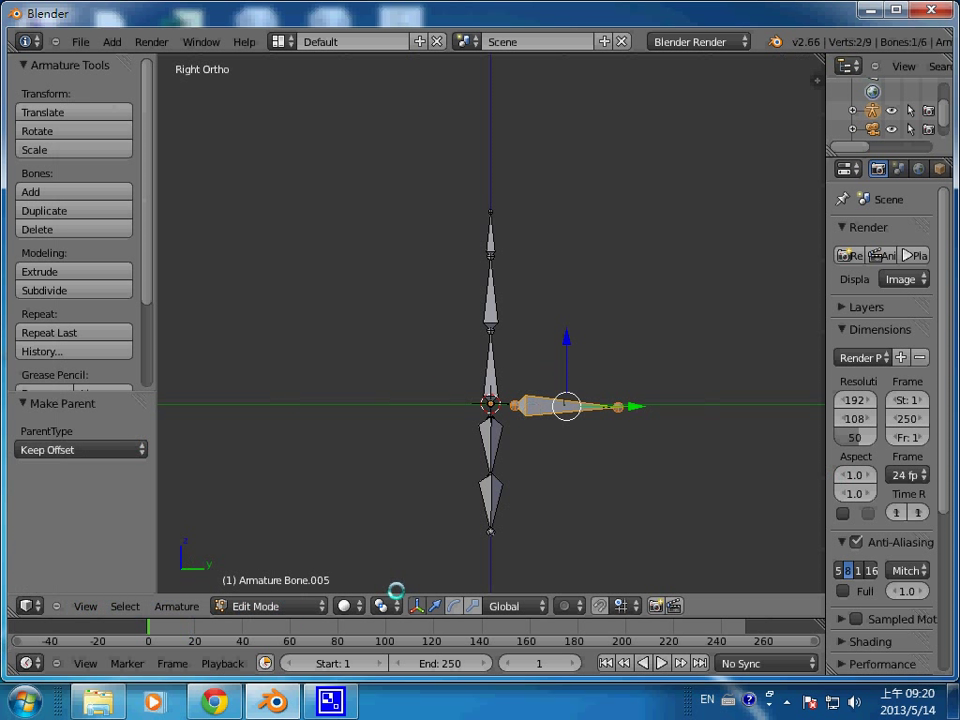
{"action": "left_click", "coordinate": [300, 606]}
Step: Switch to Pose Mode and test-grab the horizontal hip bone, cancelling the move
{"action": "left_click", "coordinate": [316, 547]}
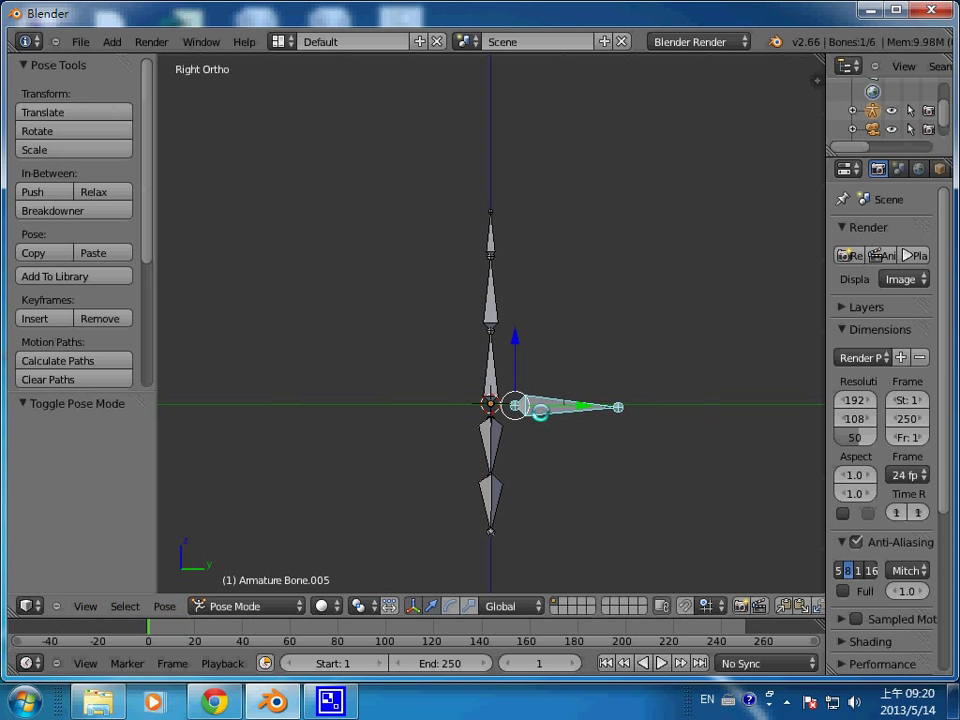
{"action": "key", "text": "g"}
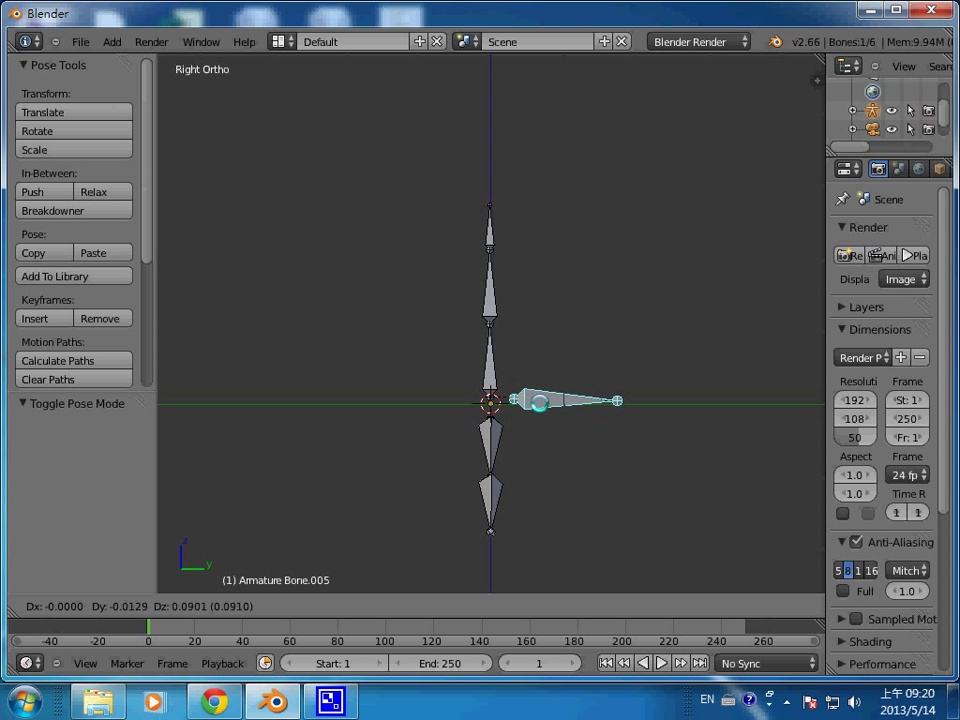
{"action": "right_click", "coordinate": [540, 402]}
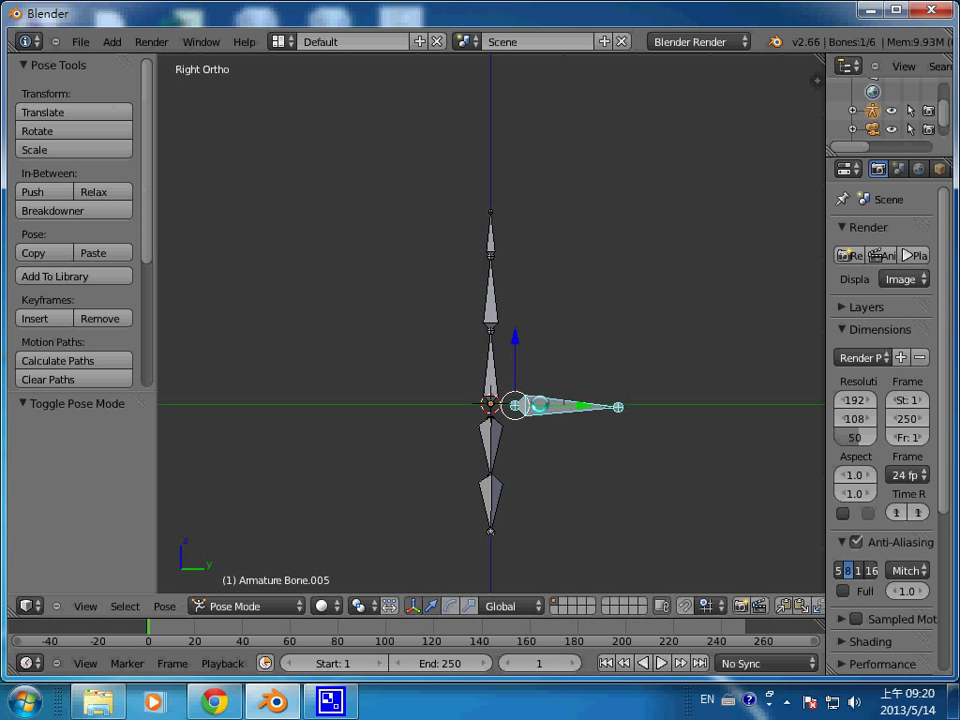
Step: Select the upper spine bone Bone.001 and rotate it about -2.37 degrees
{"action": "right_click", "coordinate": [486, 376]}
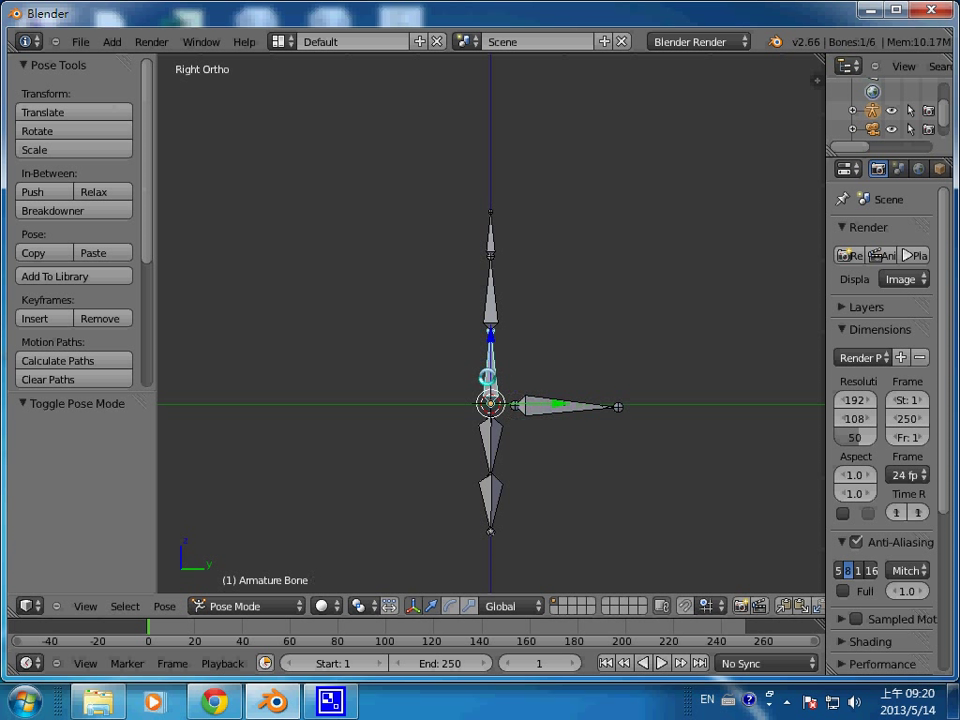
{"action": "right_click", "coordinate": [546, 407]}
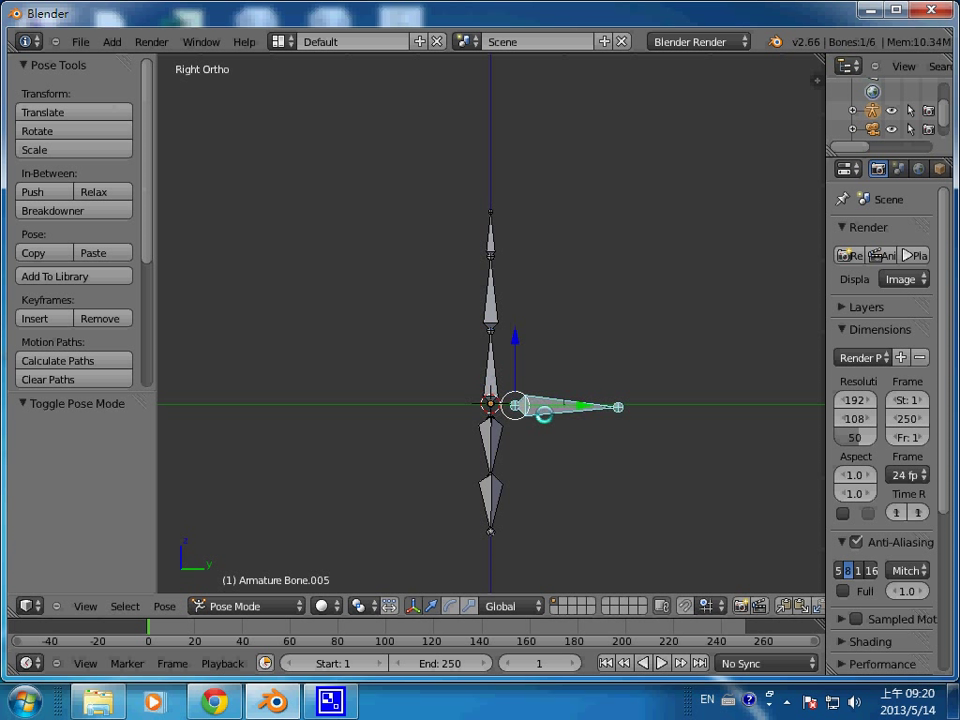
{"action": "right_click", "coordinate": [493, 247]}
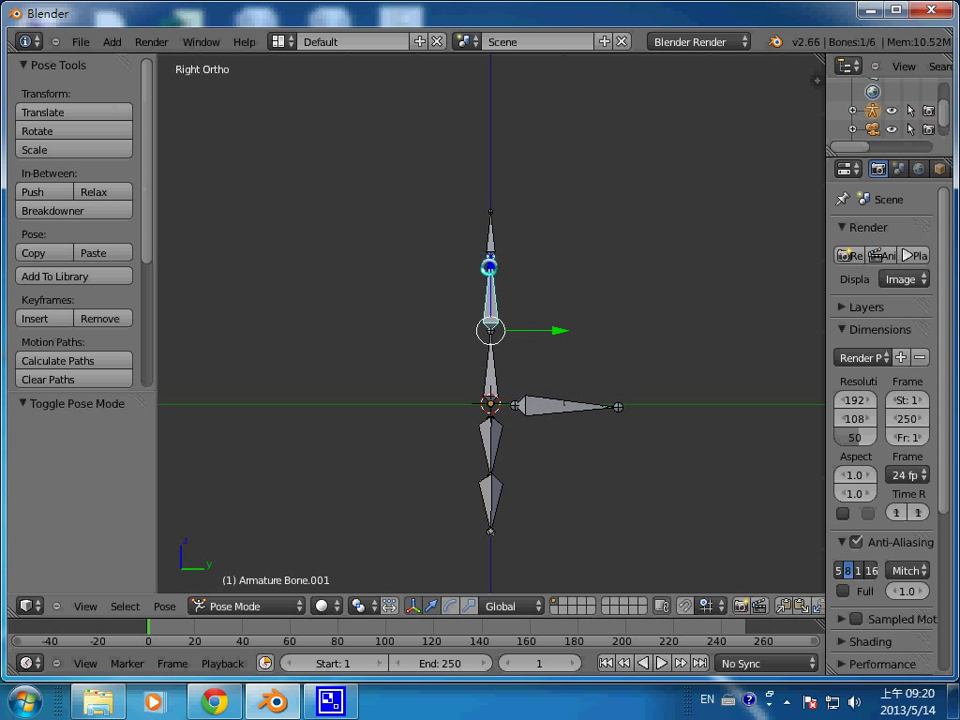
{"action": "key", "text": "r"}
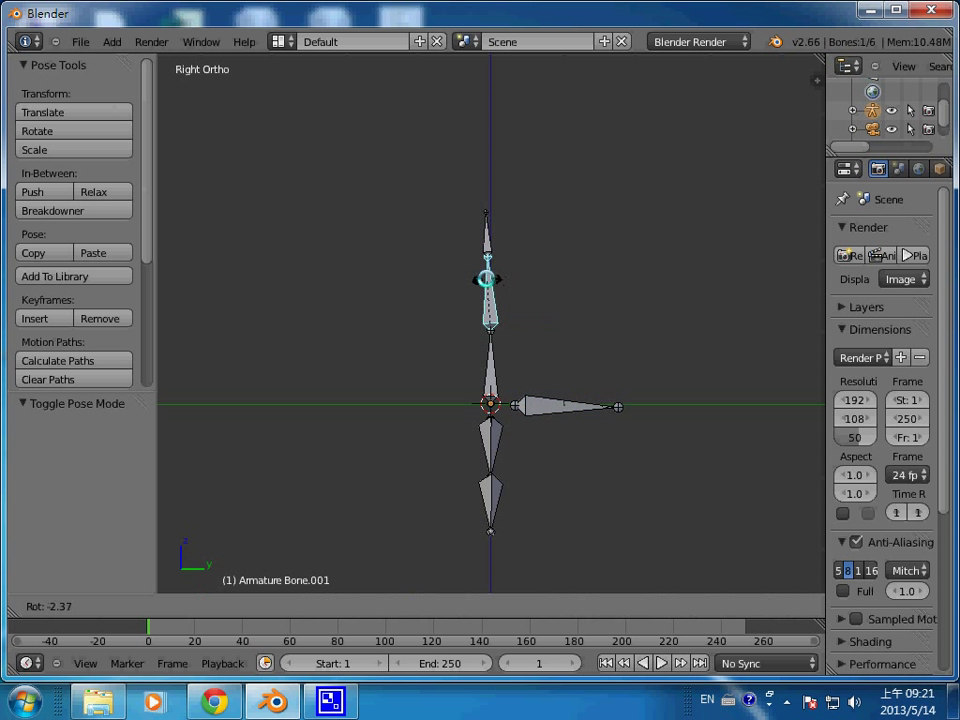
Step: Rotate the top bone Bone.002 about 51° and bend the upper spine bone Bone.001 forward
{"action": "left_click", "coordinate": [486, 279]}
{"action": "left_click", "coordinate": [487, 238]}
{"action": "key", "text": "r"}
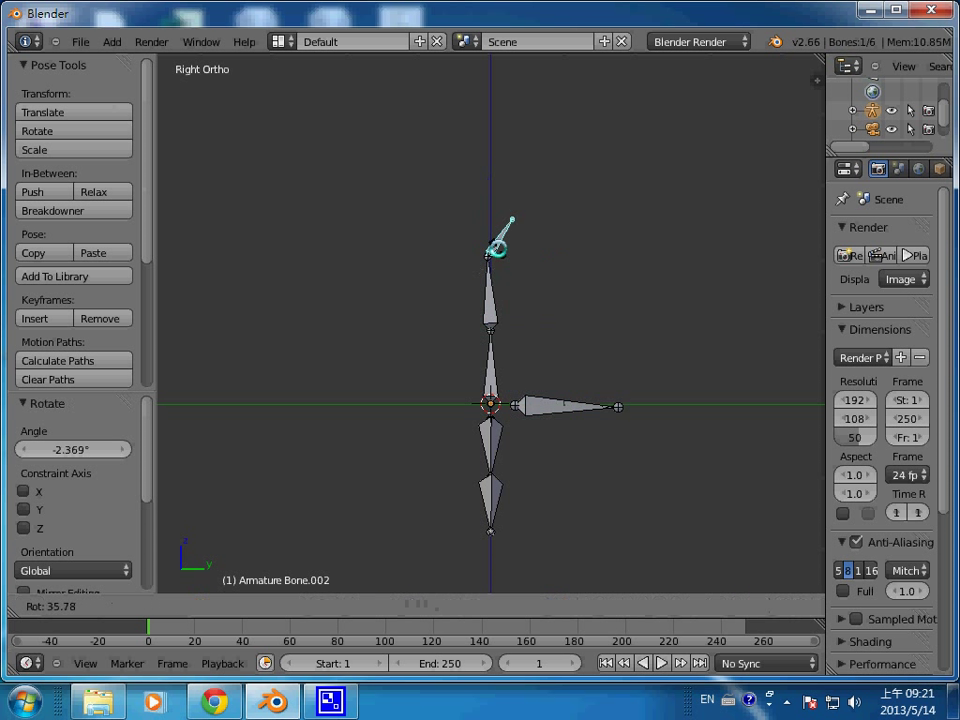
{"action": "left_click", "coordinate": [492, 252]}
{"action": "left_click", "coordinate": [490, 305]}
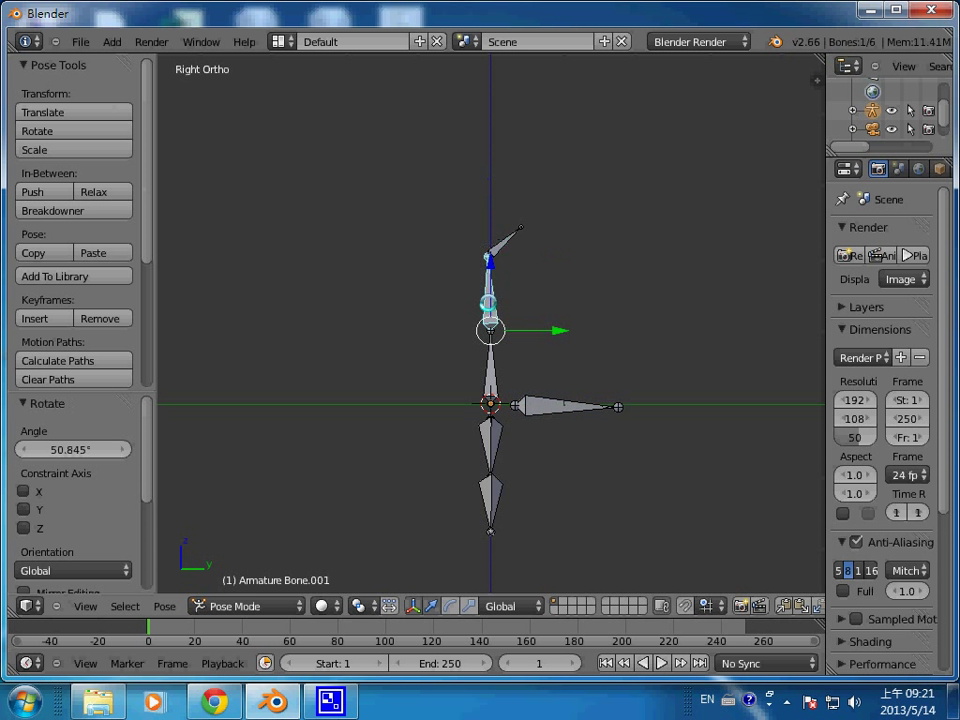
{"action": "key", "text": "r"}
{"action": "left_click", "coordinate": [508, 356]}
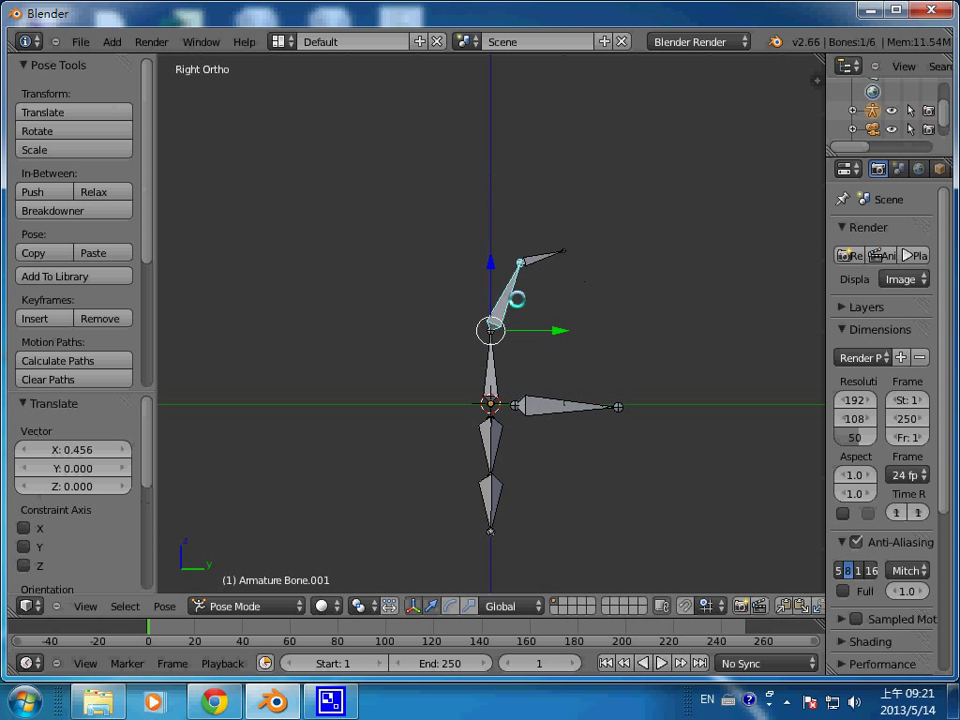
Step: Tilt the root spine bone 7° and move it upward
{"action": "right_click", "coordinate": [493, 368]}
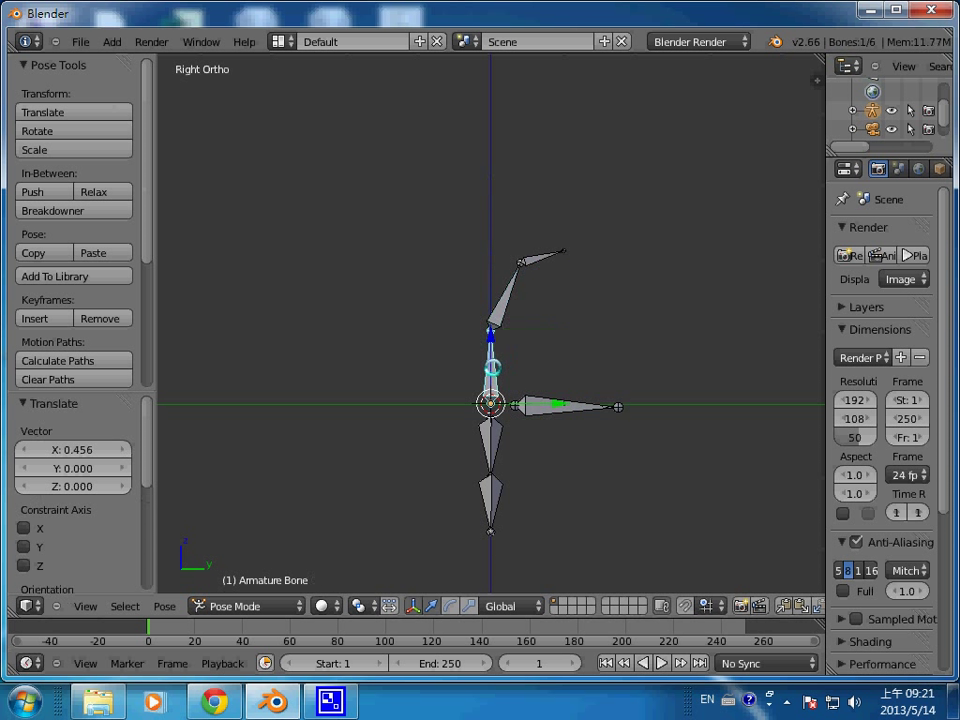
{"action": "key", "text": "r"}
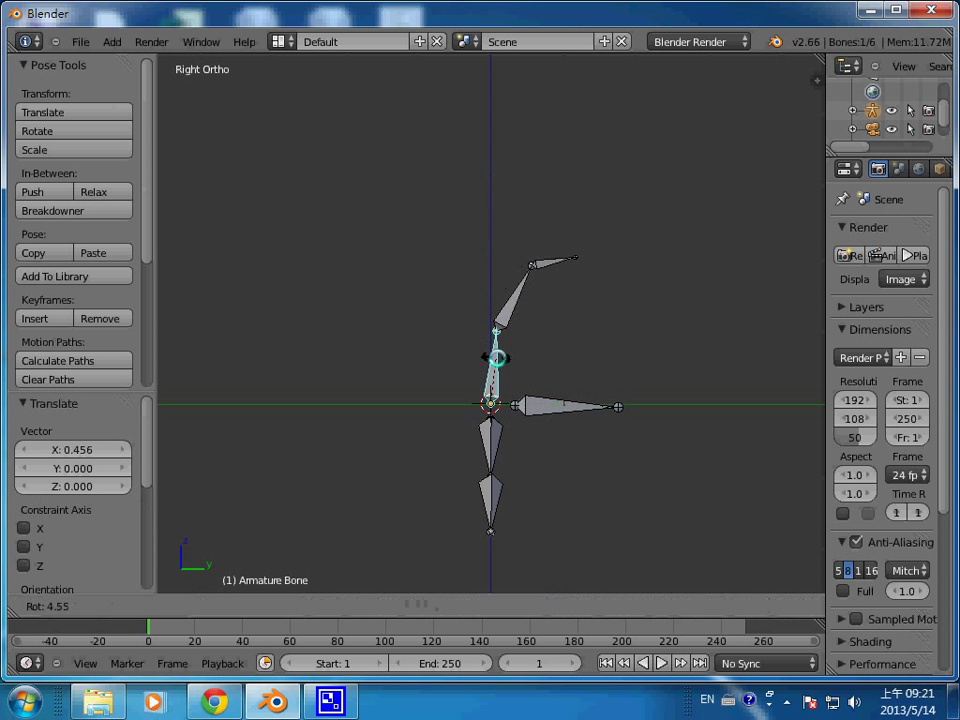
{"action": "left_click", "coordinate": [494, 366]}
{"action": "key", "text": "g"}
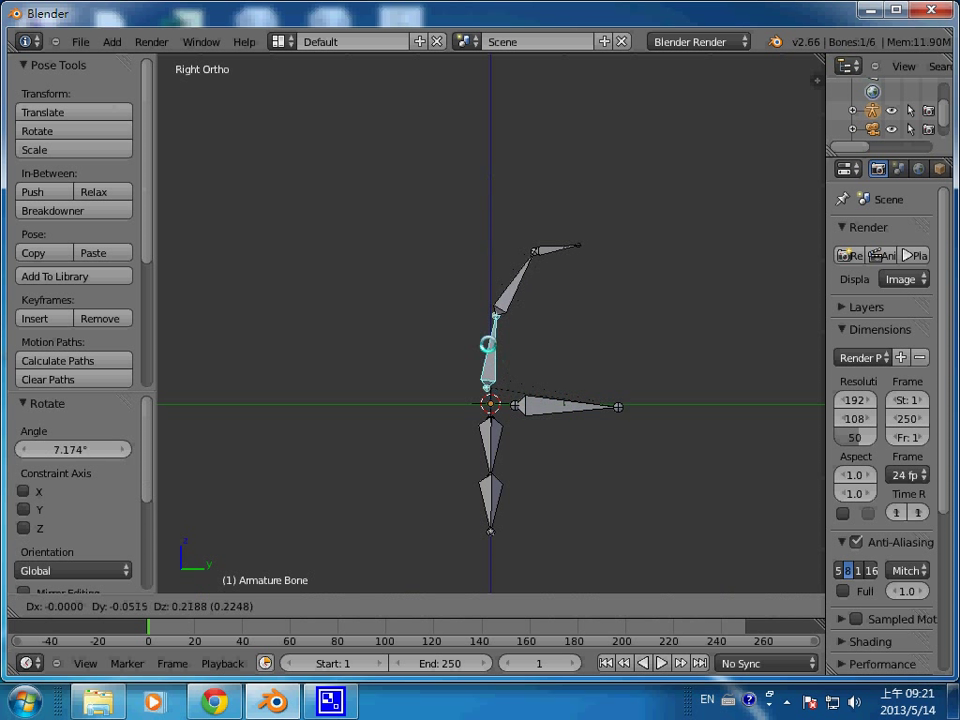
{"action": "key", "text": "Return"}
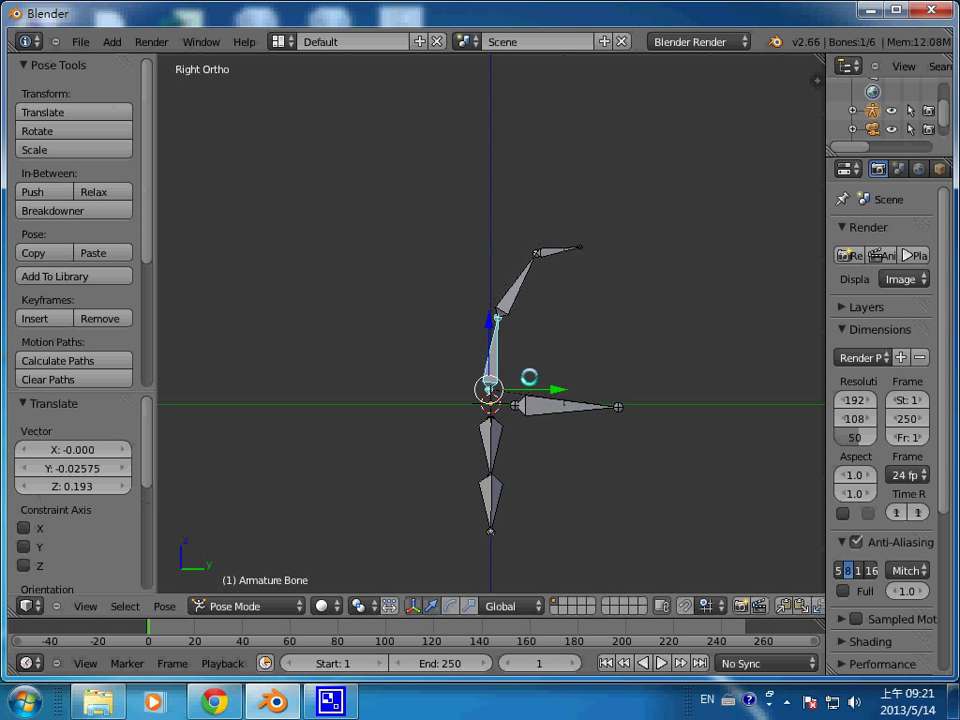
Step: Raise the horizontal hip bone Bone.005 by 0.296 in Z
{"action": "right_click", "coordinate": [543, 402]}
{"action": "key", "text": "g"}
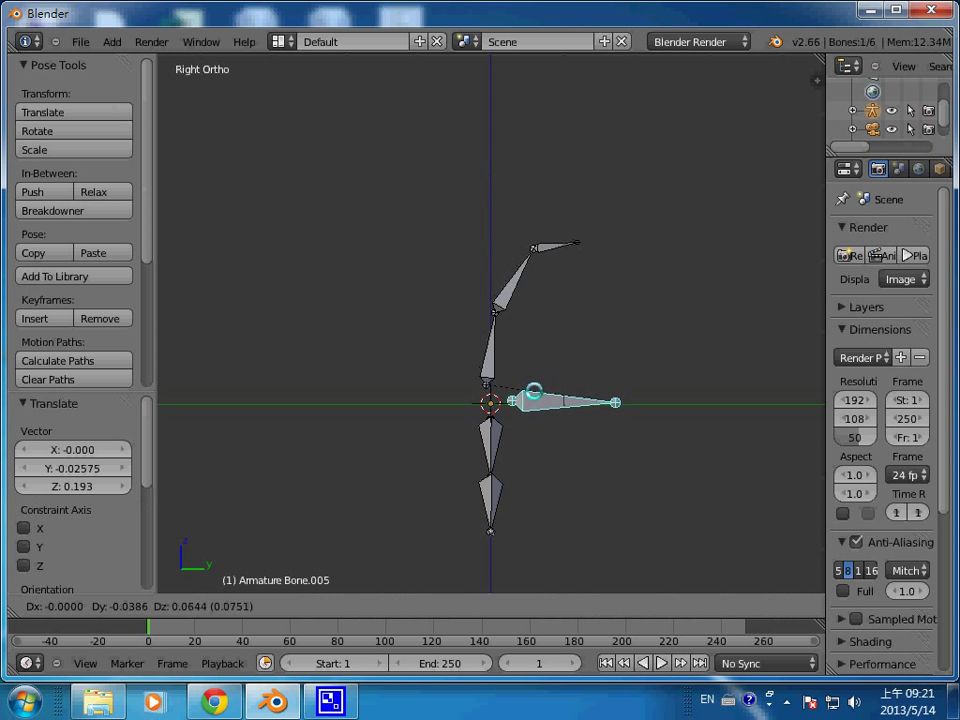
{"action": "left_click", "coordinate": [533, 390]}
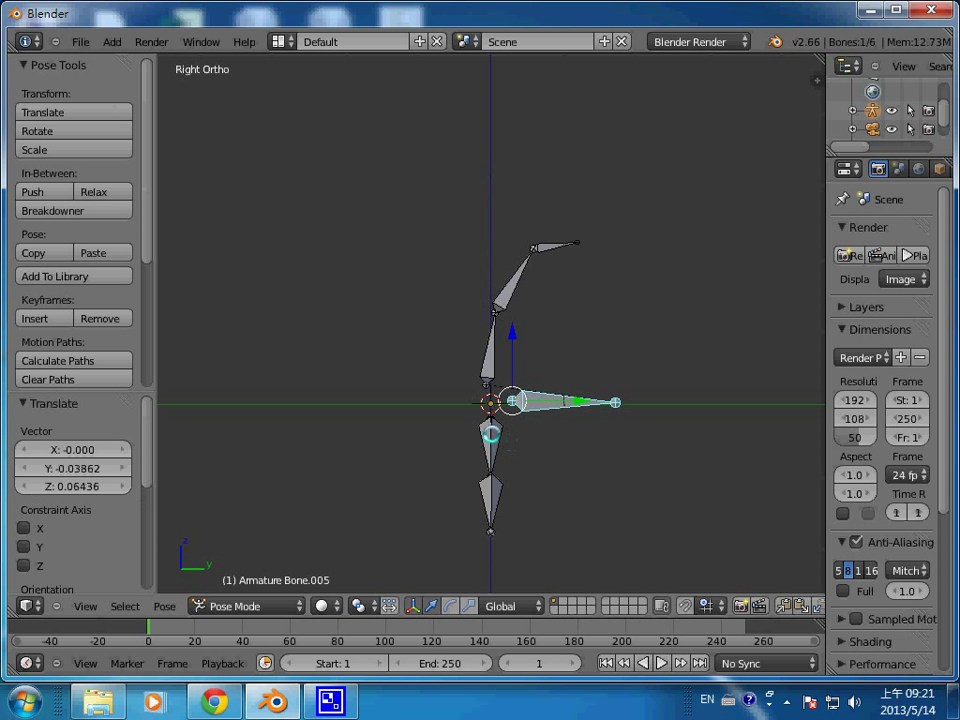
{"action": "right_click", "coordinate": [491, 435]}
{"action": "right_click", "coordinate": [548, 403]}
{"action": "right_click", "coordinate": [491, 440]}
{"action": "right_click", "coordinate": [531, 402]}
{"action": "key", "text": "g"}
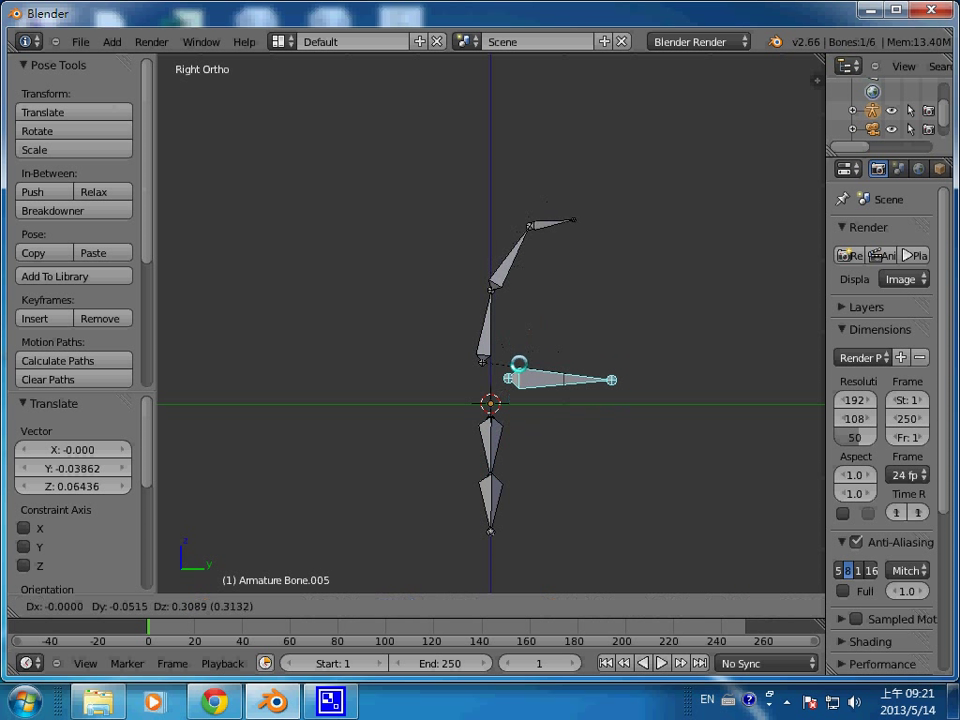
{"action": "left_click", "coordinate": [512, 380]}
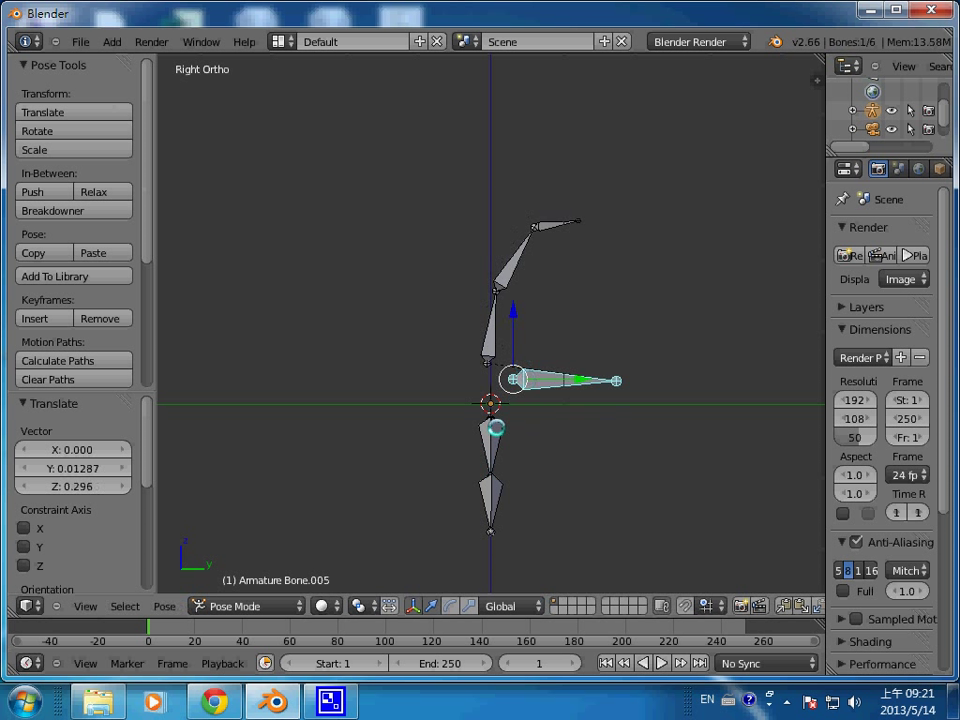
Step: In Edit Mode, parent the leg bone Bone.003 to the horizontal bone Bone.005 with Keep Offset
{"action": "left_click", "coordinate": [276, 606]}
{"action": "left_click", "coordinate": [274, 567]}
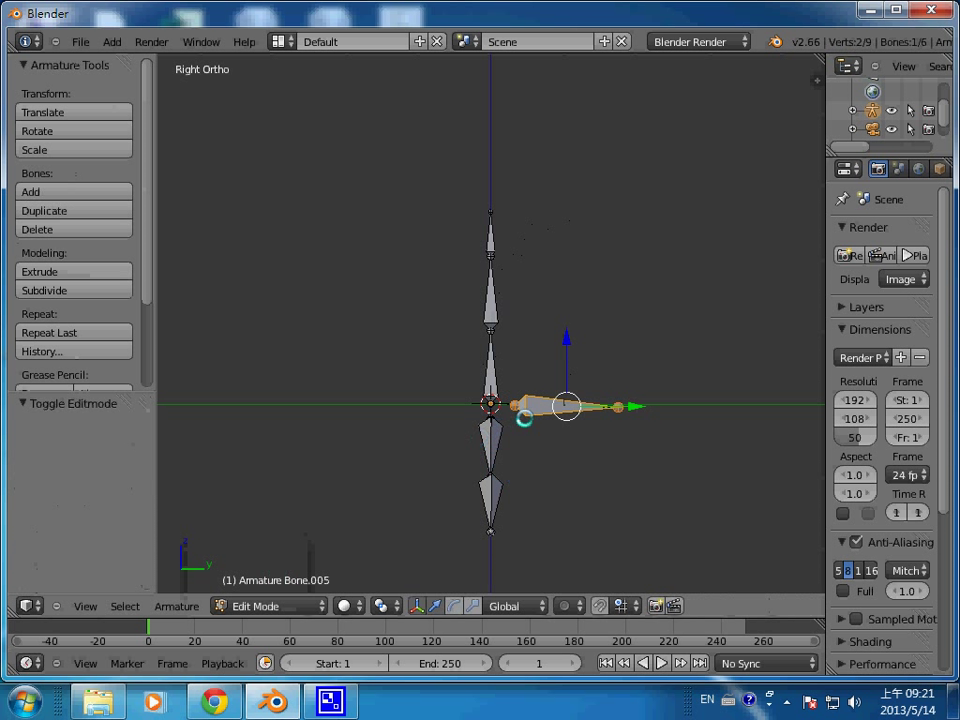
{"action": "right_click", "coordinate": [491, 439]}
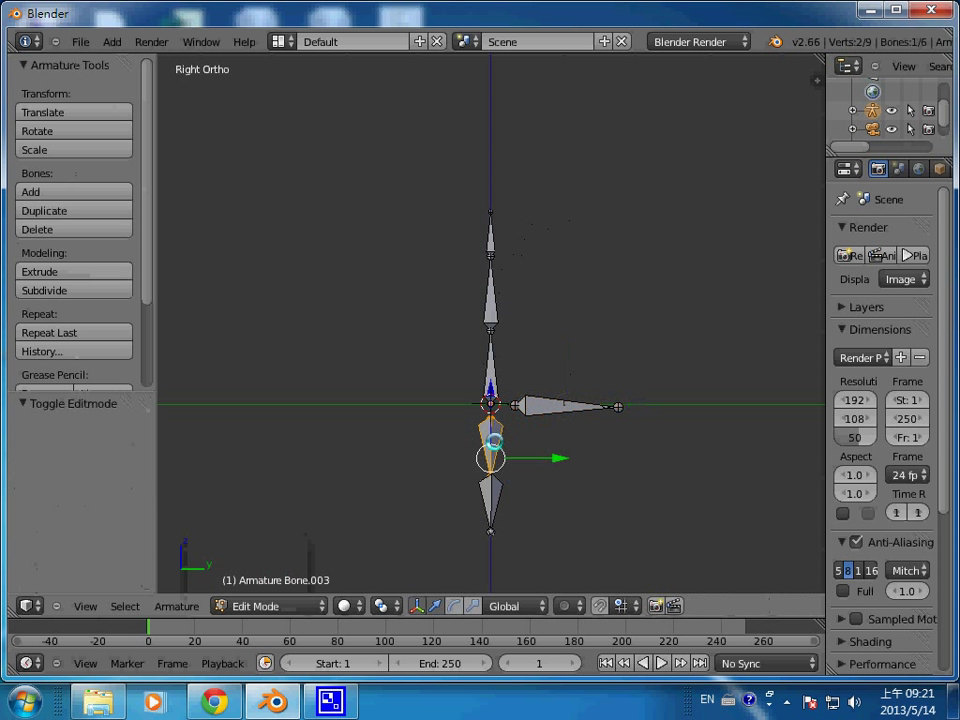
{"action": "right_click", "coordinate": [540, 410], "text": "shift"}
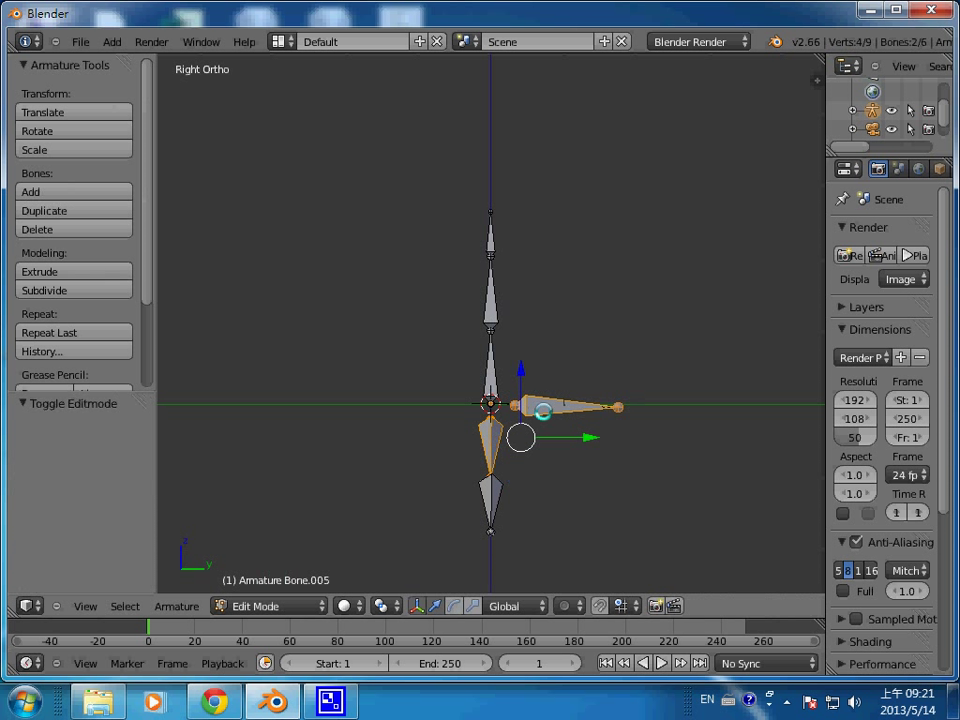
{"action": "key", "text": "ctrl+p"}
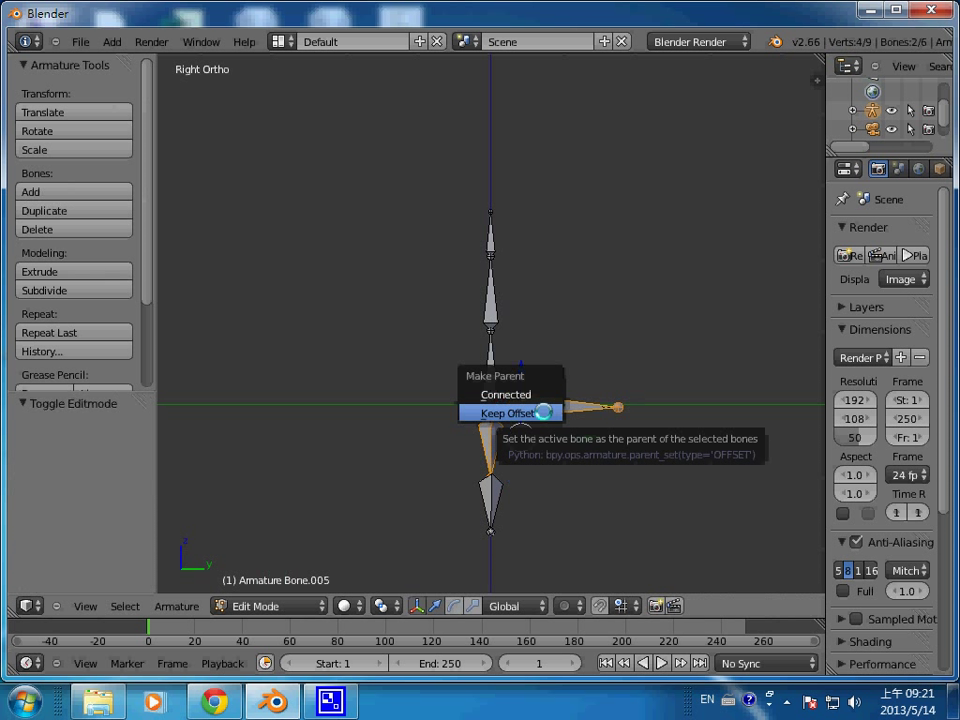
{"action": "left_click", "coordinate": [542, 411]}
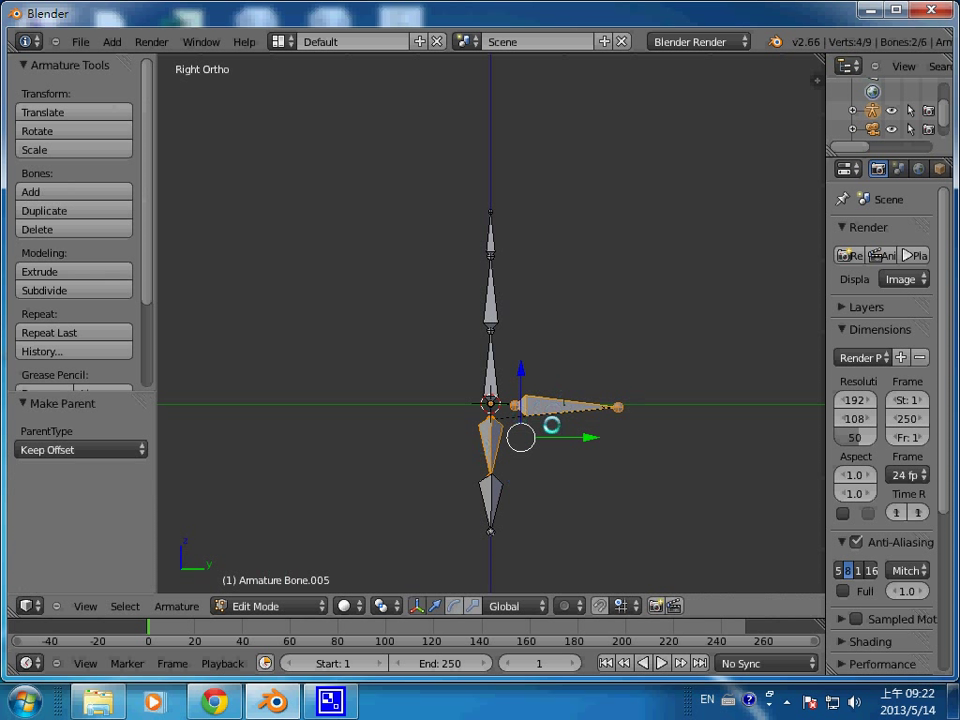
{"action": "right_click", "coordinate": [548, 405]}
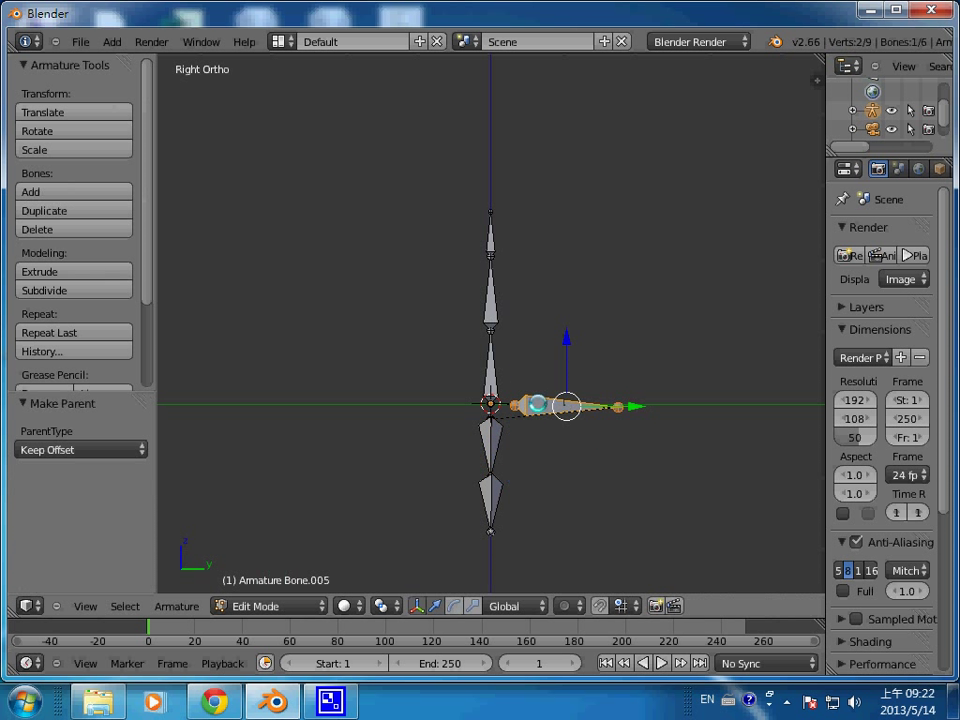
{"action": "left_click", "coordinate": [308, 606]}
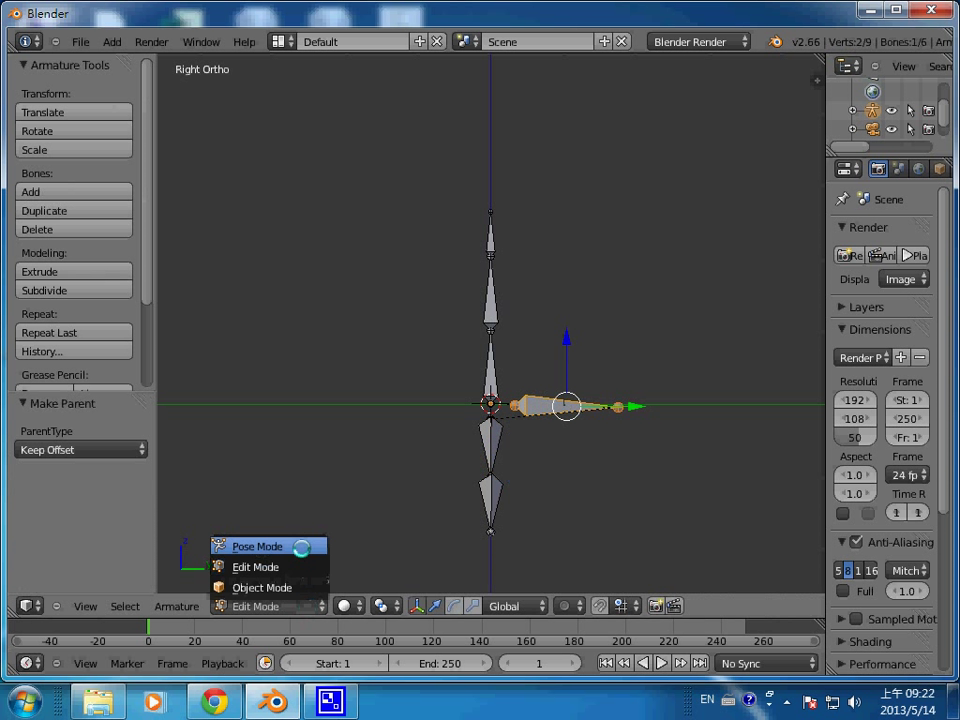
Step: Back in Pose Mode, move the hip bone to Z 0.541 to test the new parenting
{"action": "left_click", "coordinate": [301, 546]}
{"action": "key", "text": "g"}
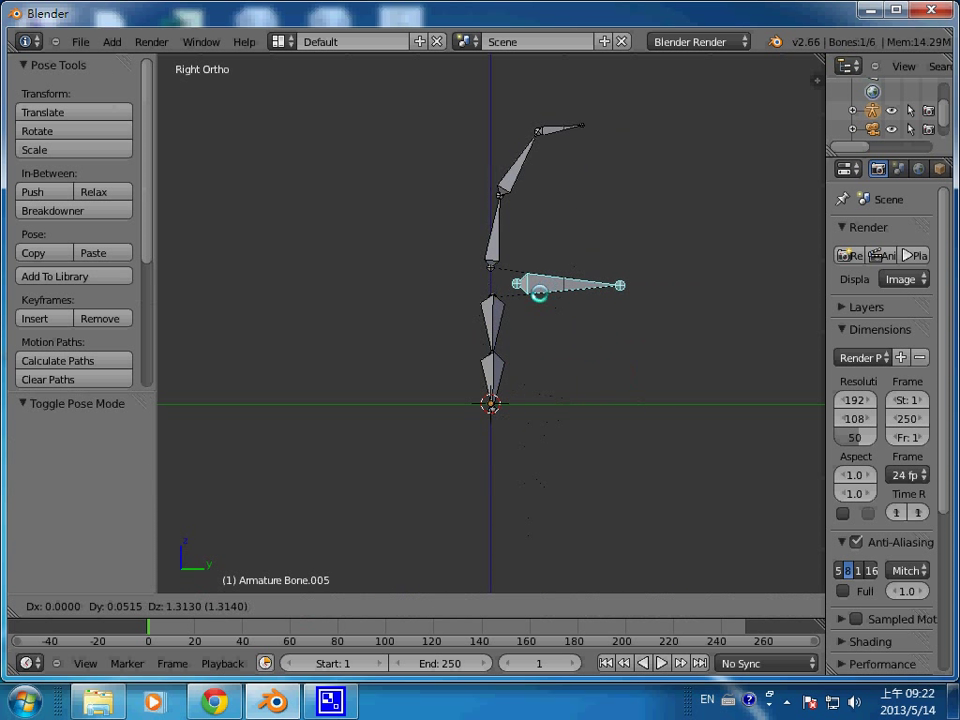
{"action": "left_click", "coordinate": [443, 368]}
{"action": "right_click", "coordinate": [486, 368]}
{"action": "right_click", "coordinate": [534, 344]}
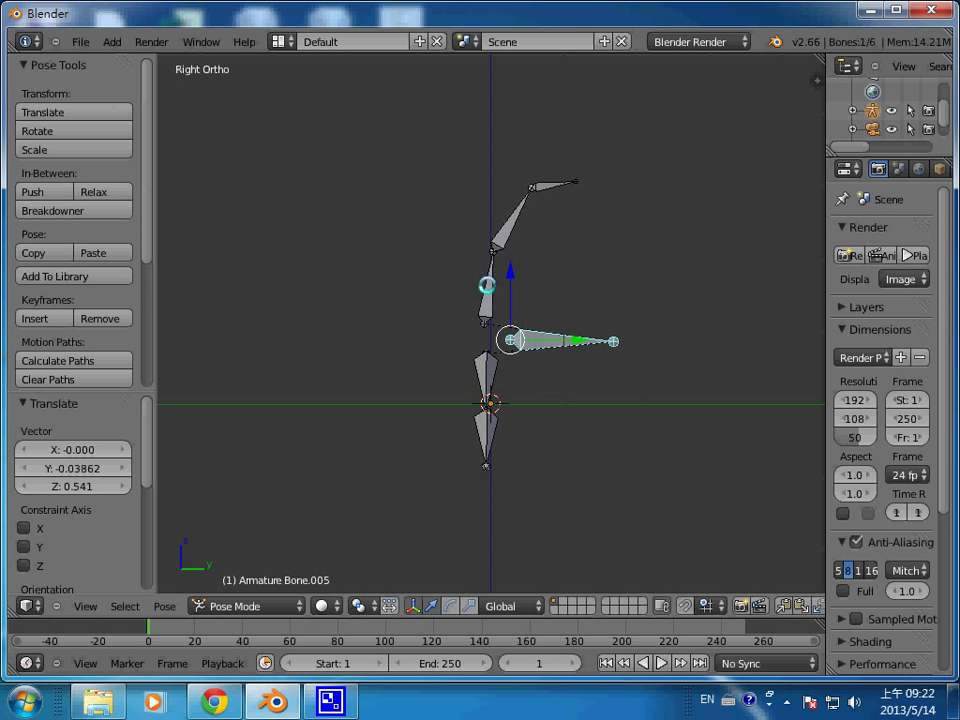
{"action": "right_click", "coordinate": [486, 282]}
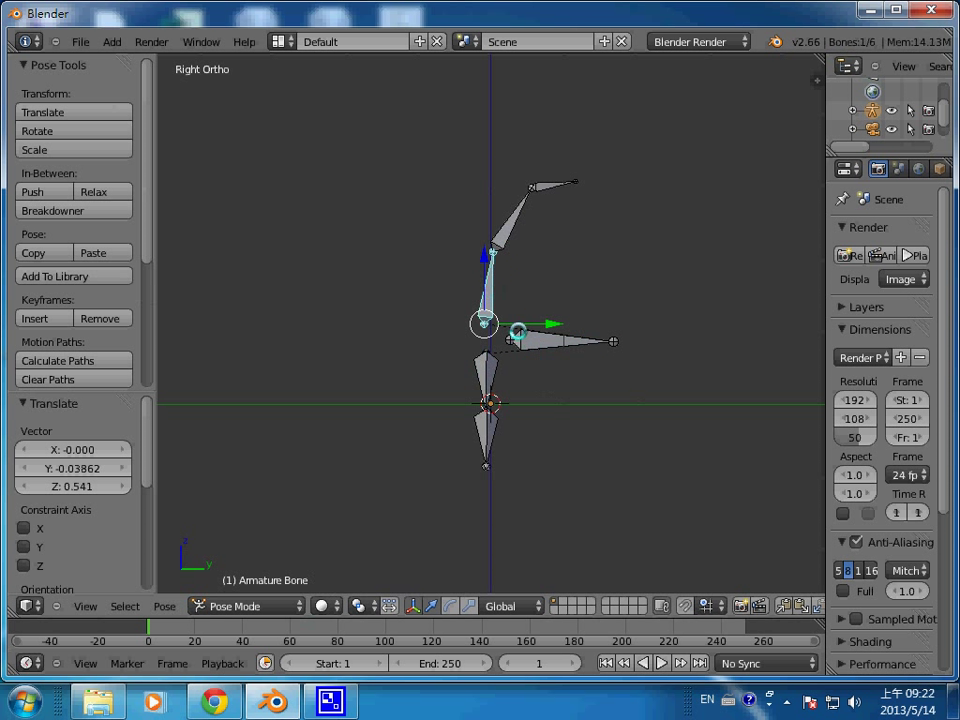
{"action": "right_click", "coordinate": [525, 341]}
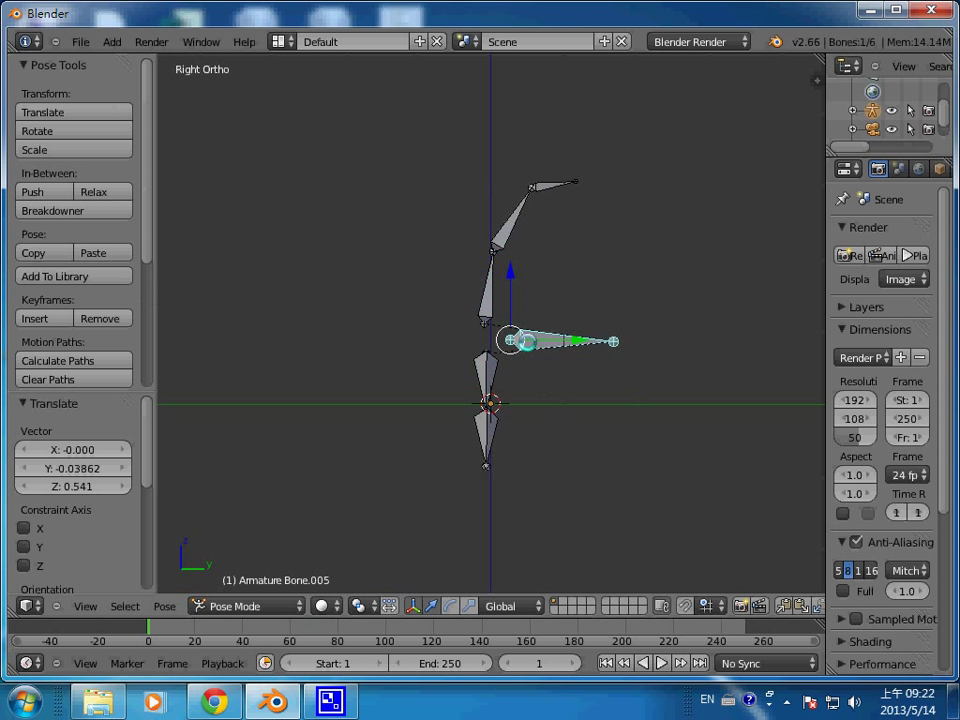
{"action": "key", "text": "g"}
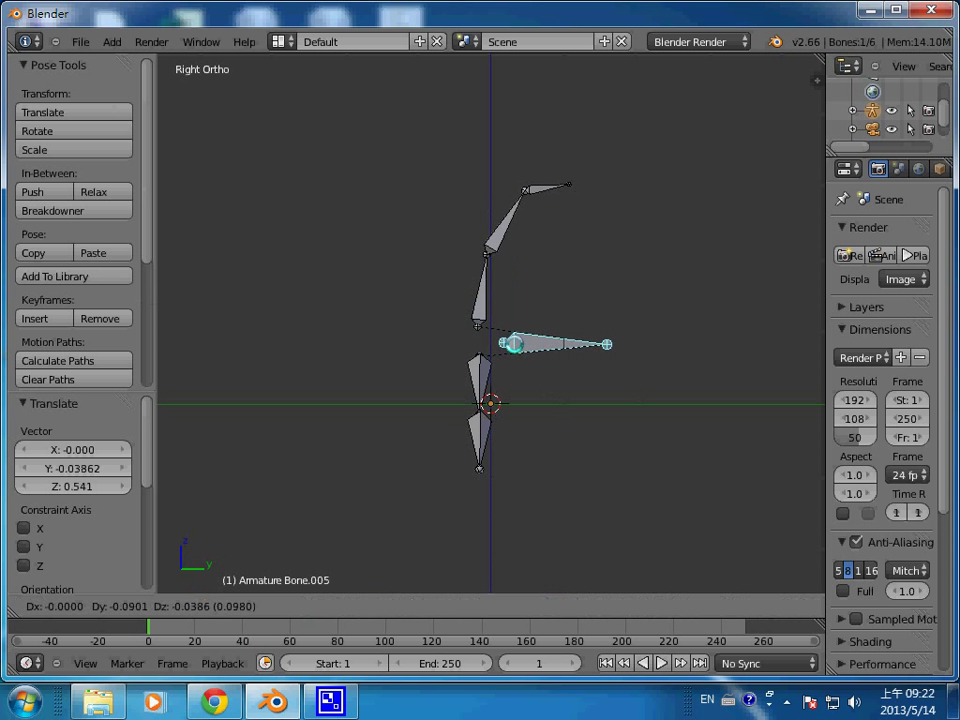
{"action": "left_click", "coordinate": [521, 343]}
Step: Rotate the vertical spine bone, then bend the upper and lower leg bones into a bent knee
{"action": "right_click", "coordinate": [484, 303]}
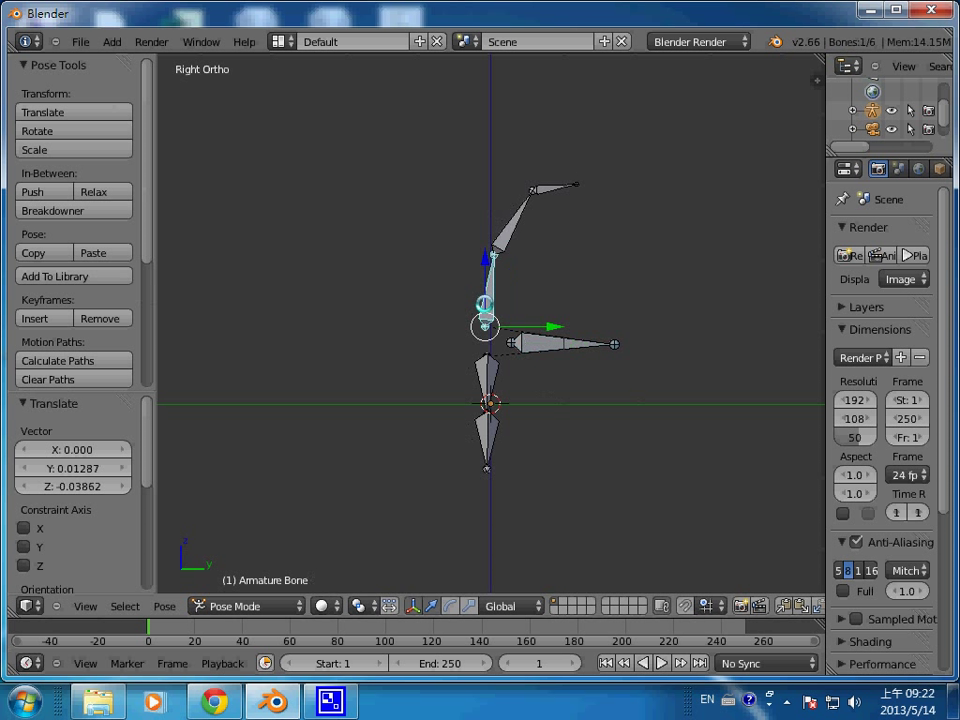
{"action": "key", "text": "r"}
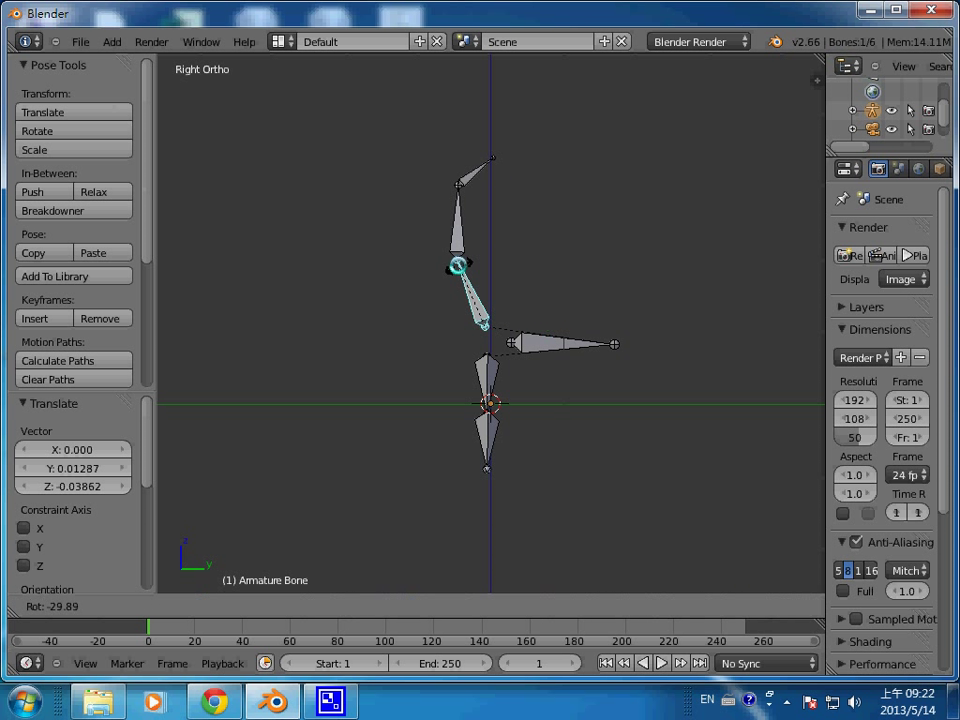
{"action": "left_click", "coordinate": [472, 270]}
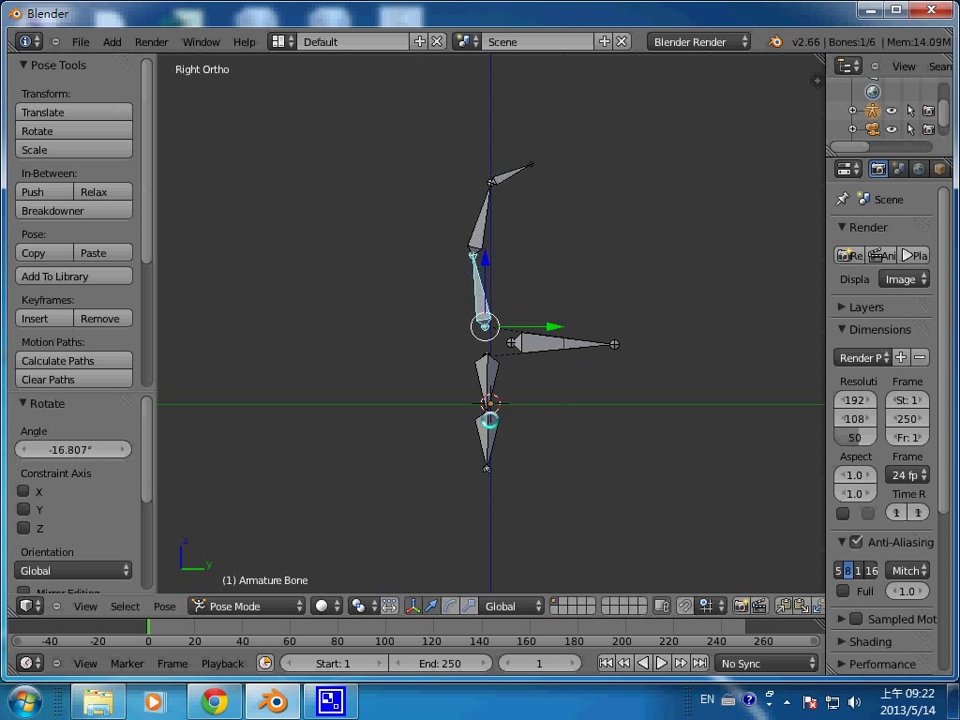
{"action": "right_click", "coordinate": [487, 378]}
{"action": "key", "text": "r"}
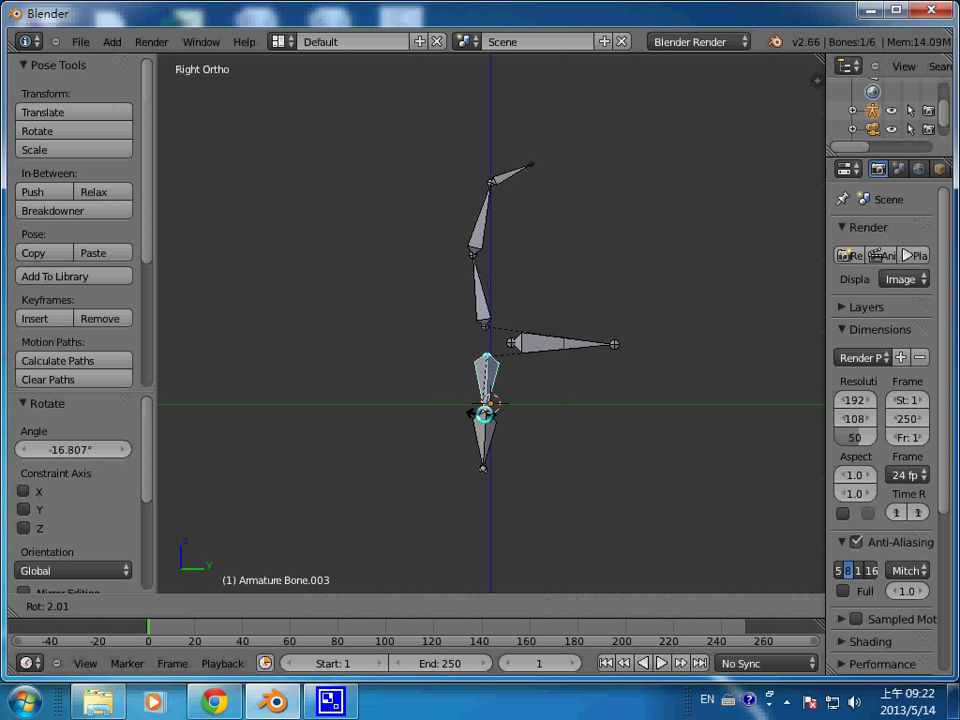
{"action": "left_click", "coordinate": [463, 404]}
{"action": "right_click", "coordinate": [468, 425]}
{"action": "key", "text": "r"}
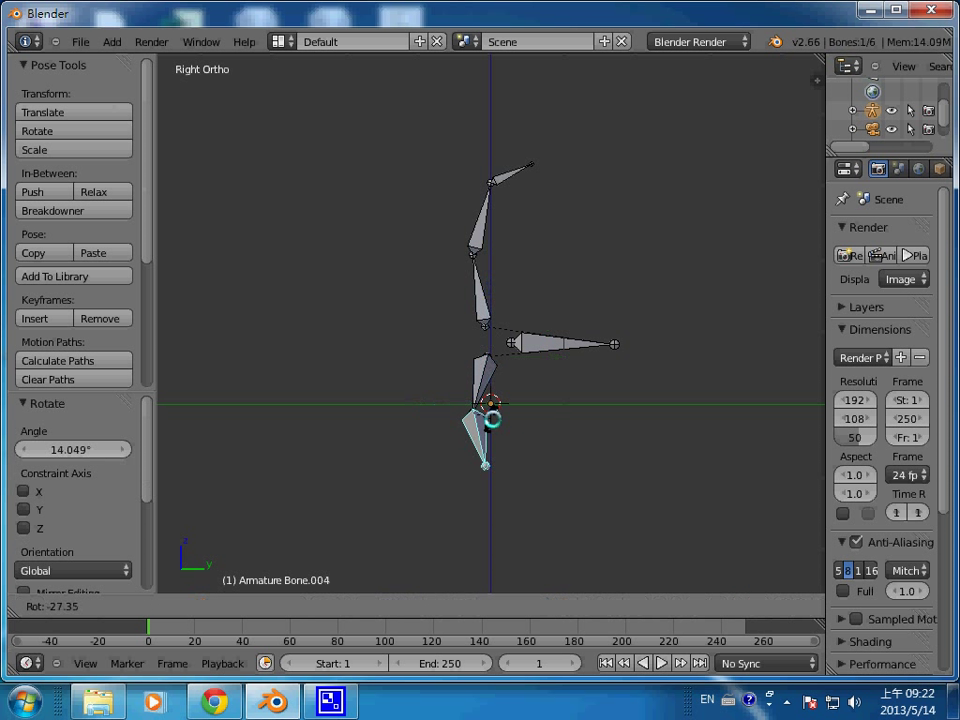
{"action": "left_click", "coordinate": [493, 418]}
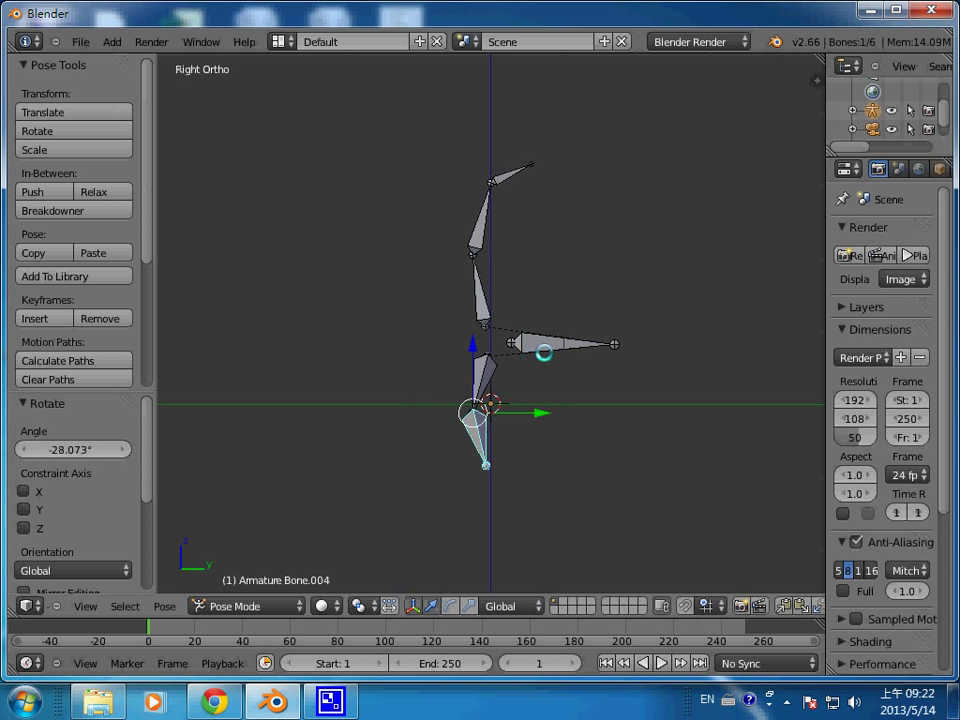
Step: Nudge the horizontal bone Bone.005 by Y 0.05149 and Z -0.03862
{"action": "right_click", "coordinate": [540, 346]}
{"action": "key", "text": "g"}
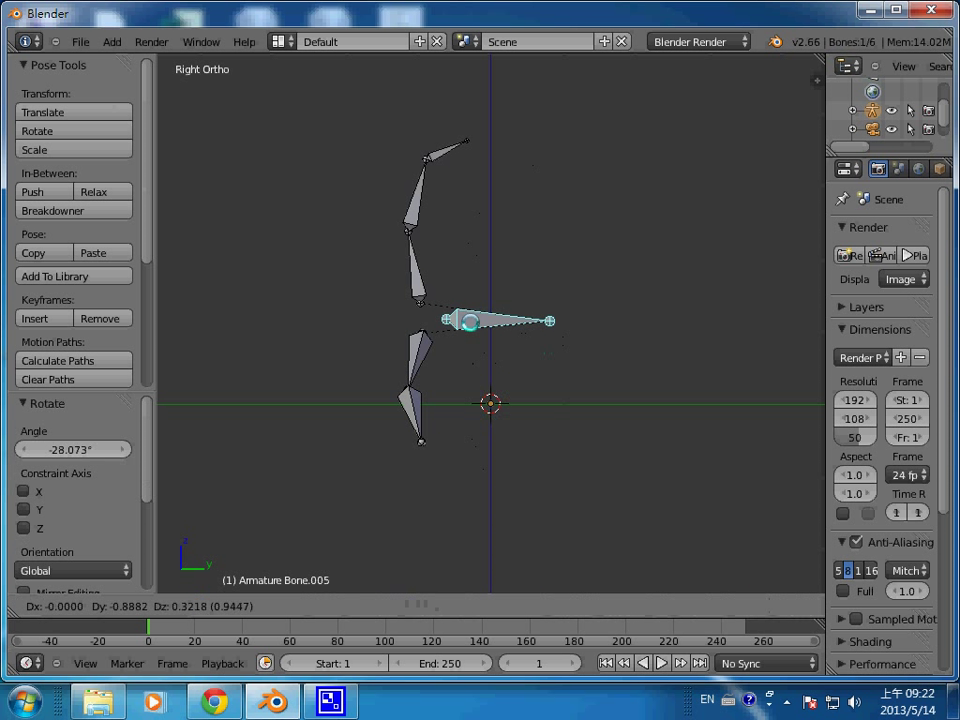
{"action": "left_click", "coordinate": [538, 348]}
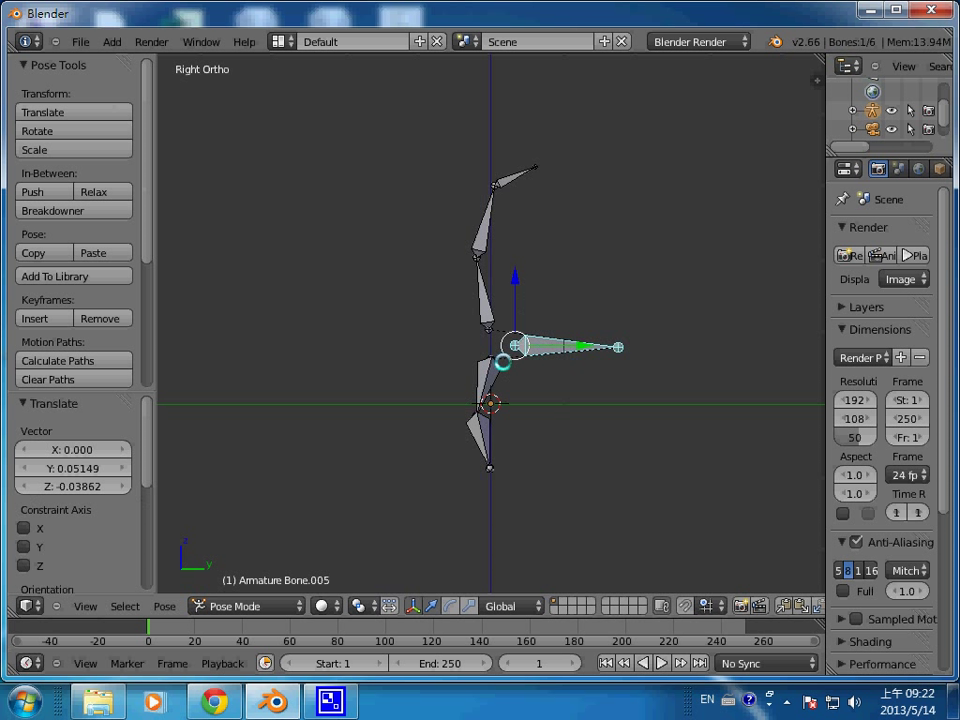
{"action": "right_click", "coordinate": [506, 321]}
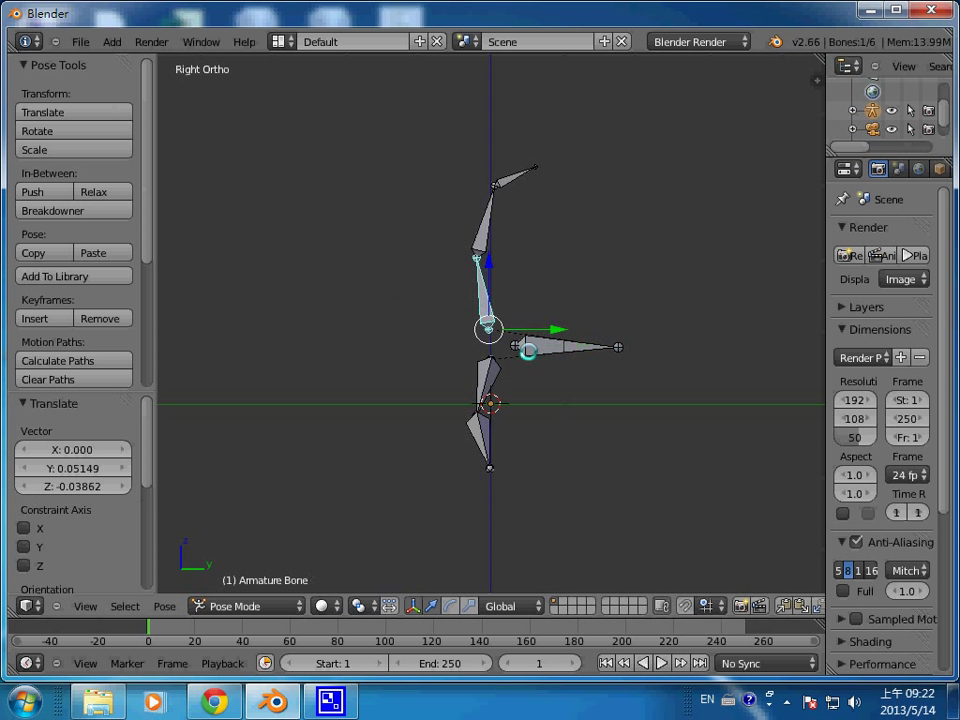
{"action": "right_click", "coordinate": [536, 350]}
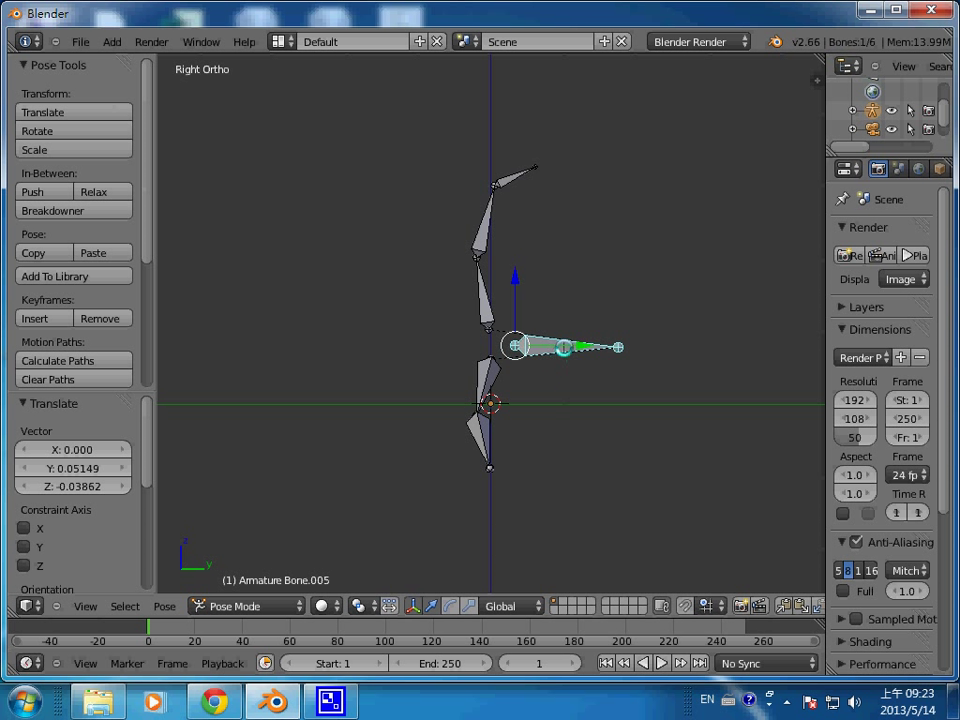
Step: Open the 3D viewport's View menu over the posed stick figure
{"action": "left_click", "coordinate": [85, 606]}
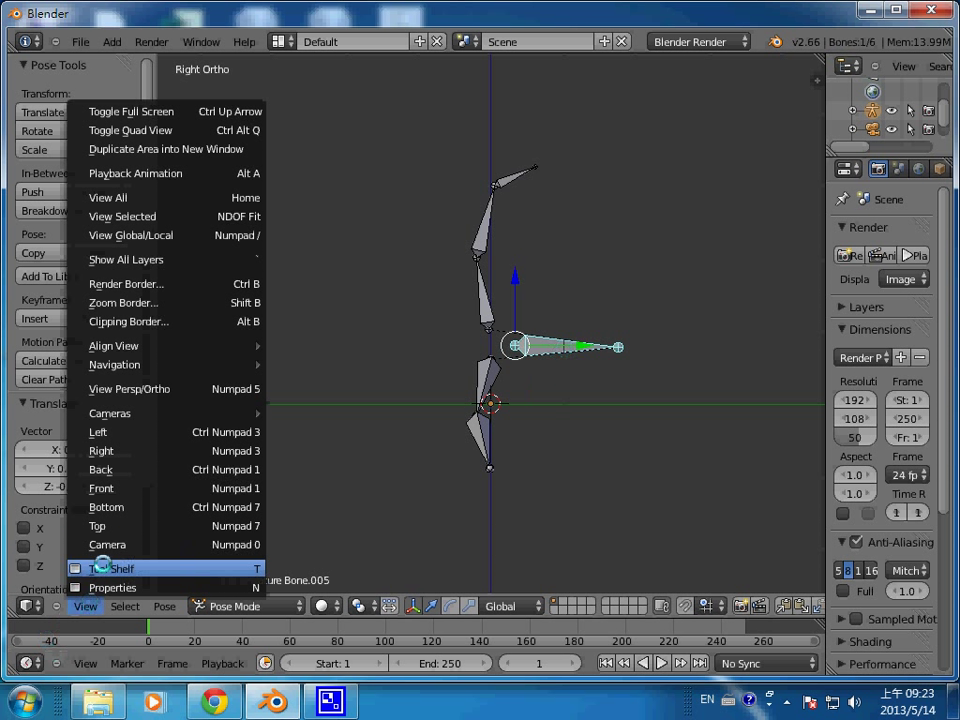
Step: Switch to the front orthographic view and put the armature in Edit Mode
{"action": "left_click", "coordinate": [140, 487]}
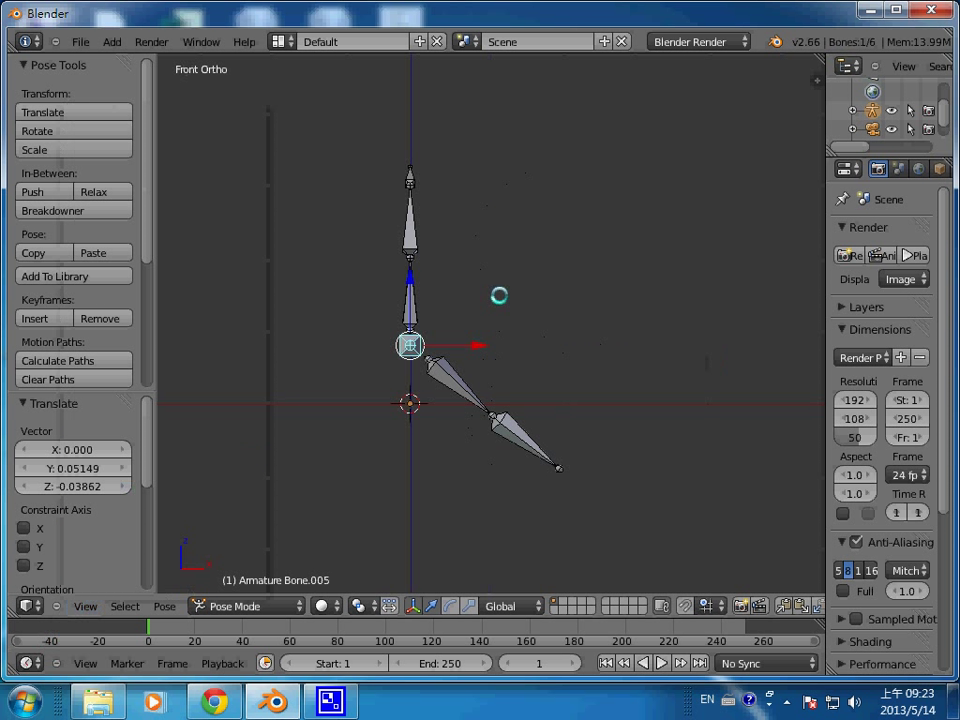
{"action": "right_click", "coordinate": [410, 260]}
{"action": "right_click", "coordinate": [410, 258]}
{"action": "right_click", "coordinate": [410, 258]}
{"action": "left_click", "coordinate": [259, 606]}
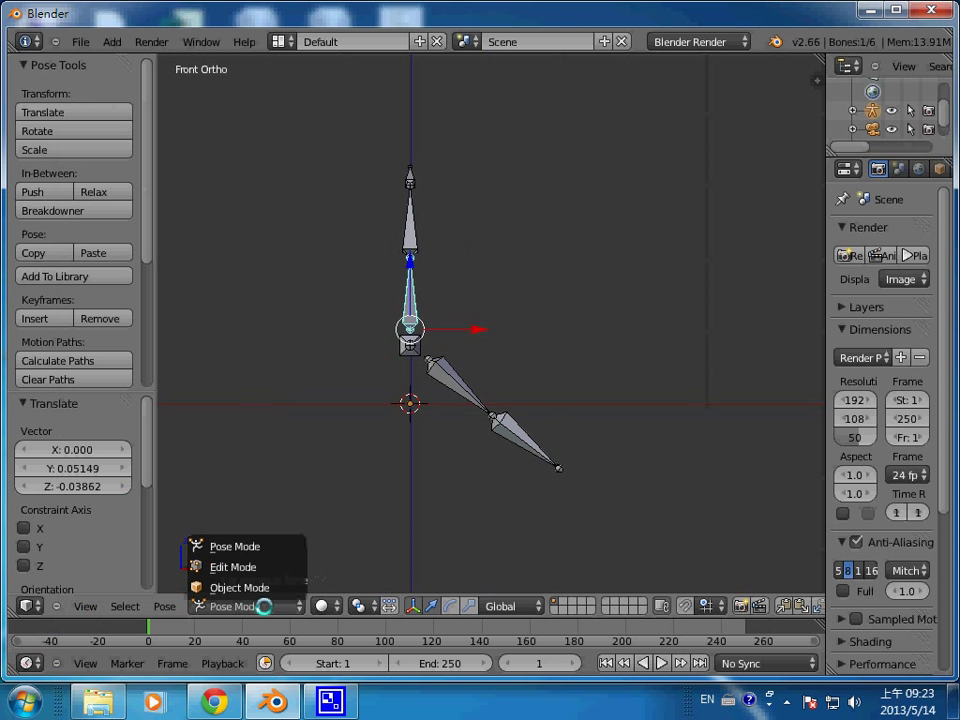
{"action": "left_click", "coordinate": [259, 566]}
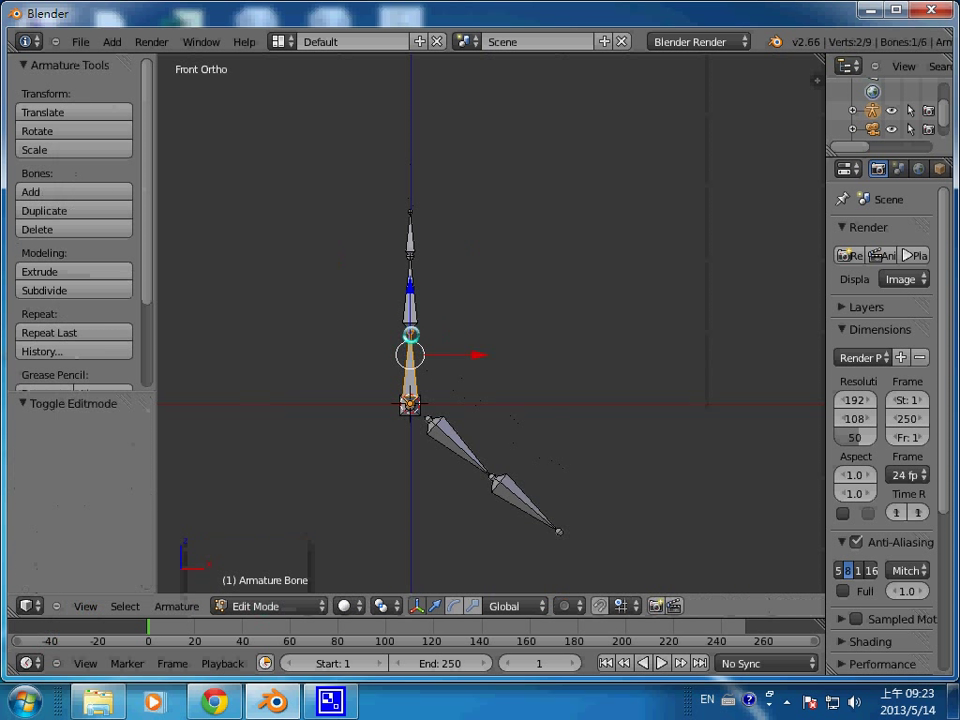
Step: Extrude arm bone Bone.006 rightward from the upper spine joint, X 1.210
{"action": "right_click", "coordinate": [409, 331]}
{"action": "key", "text": "ctrl+z"}
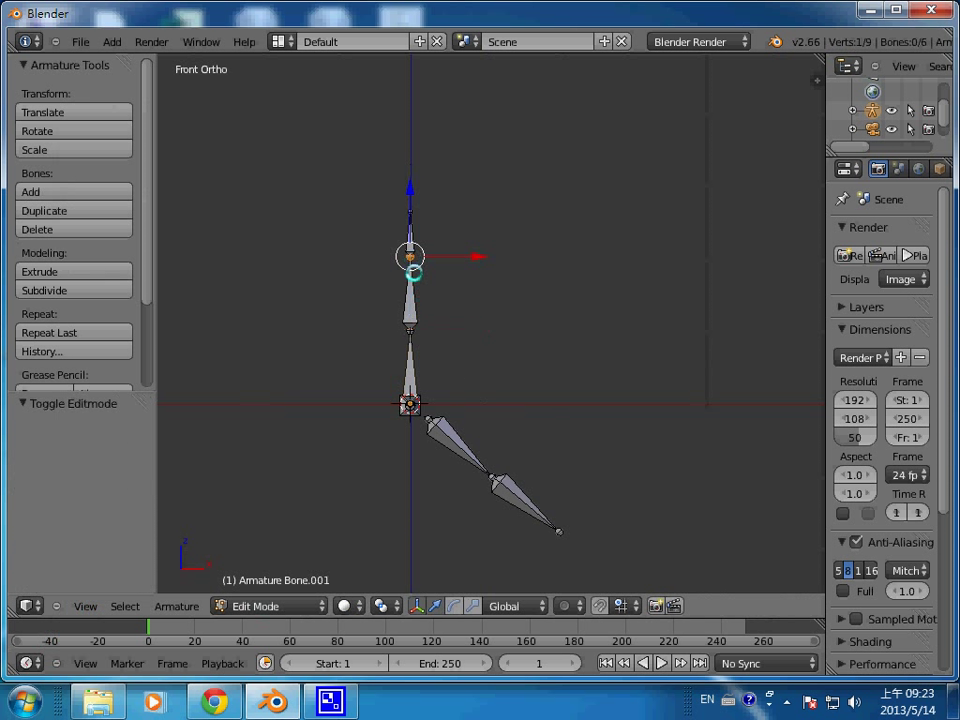
{"action": "key", "text": "e"}
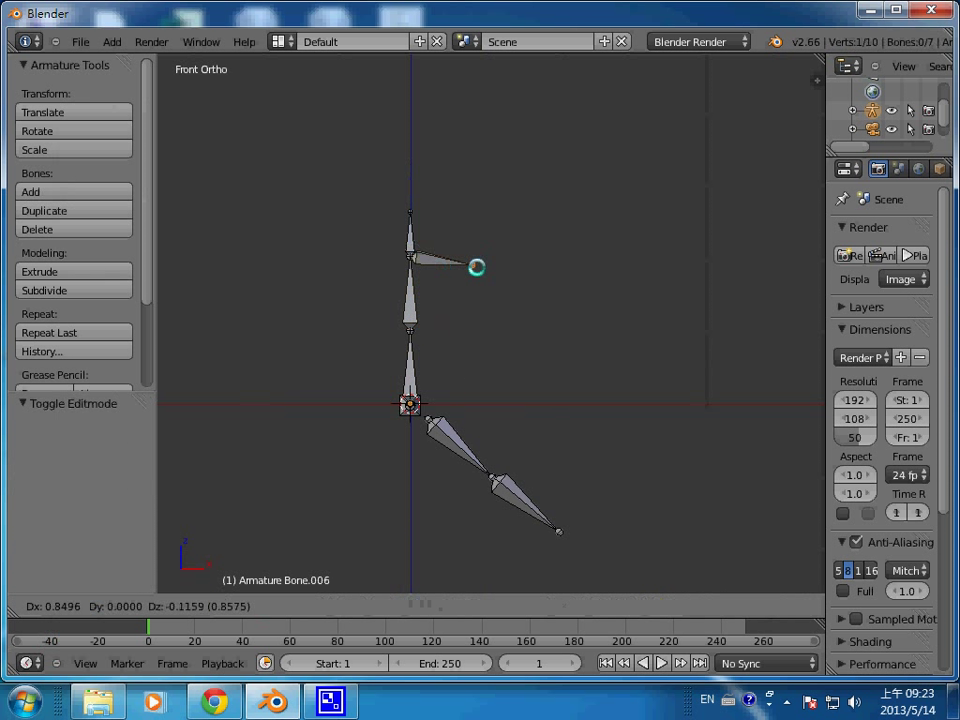
{"action": "left_click", "coordinate": [500, 259]}
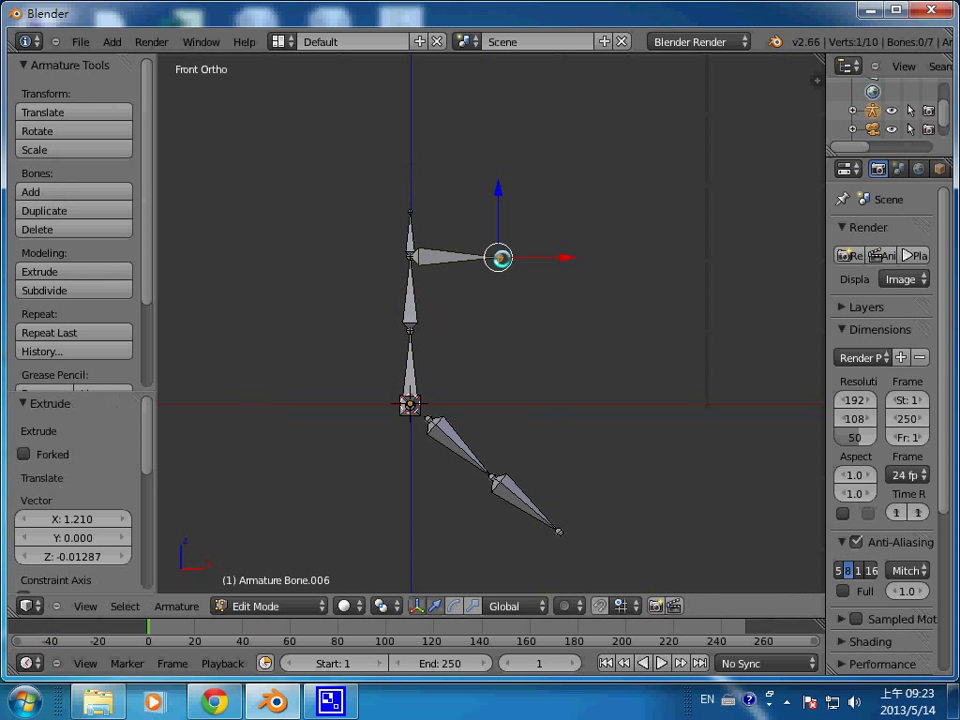
Step: Select the new arm bone together with the upper spine bone
{"action": "right_click", "coordinate": [433, 258]}
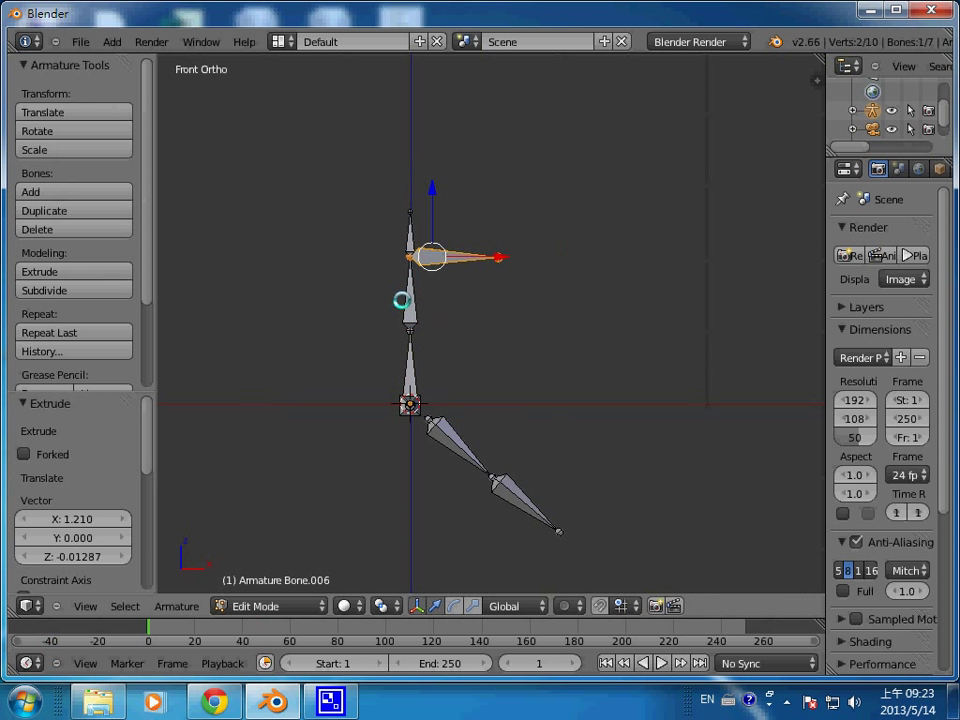
{"action": "right_click", "coordinate": [415, 300], "text": "shift"}
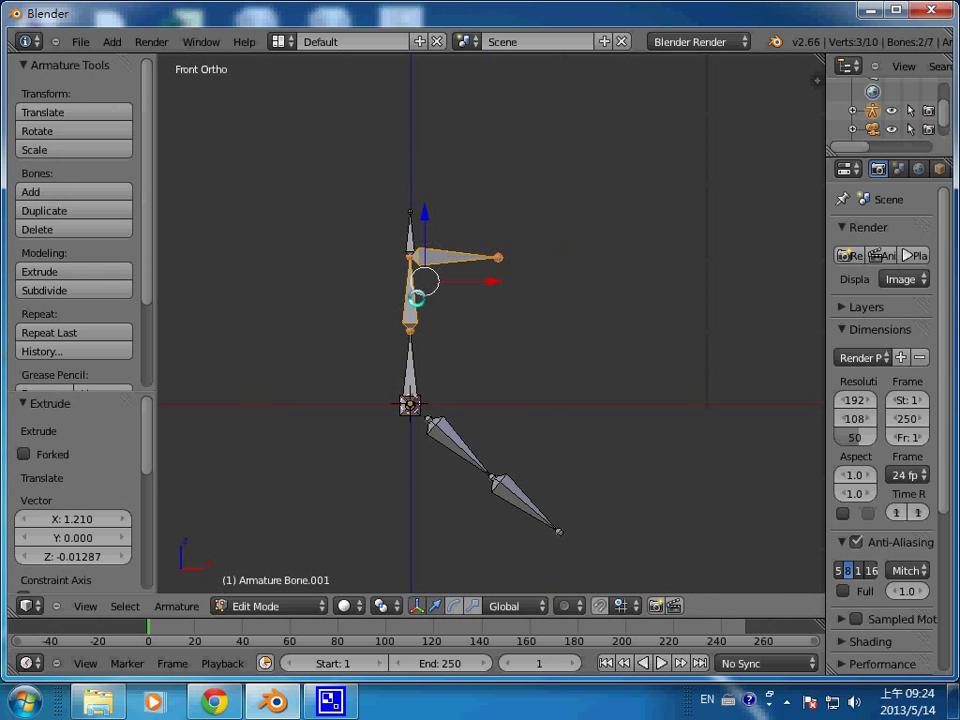
{"action": "key", "text": "ctrl+p"}
{"action": "left_click", "coordinate": [418, 300]}
{"action": "right_click", "coordinate": [455, 257]}
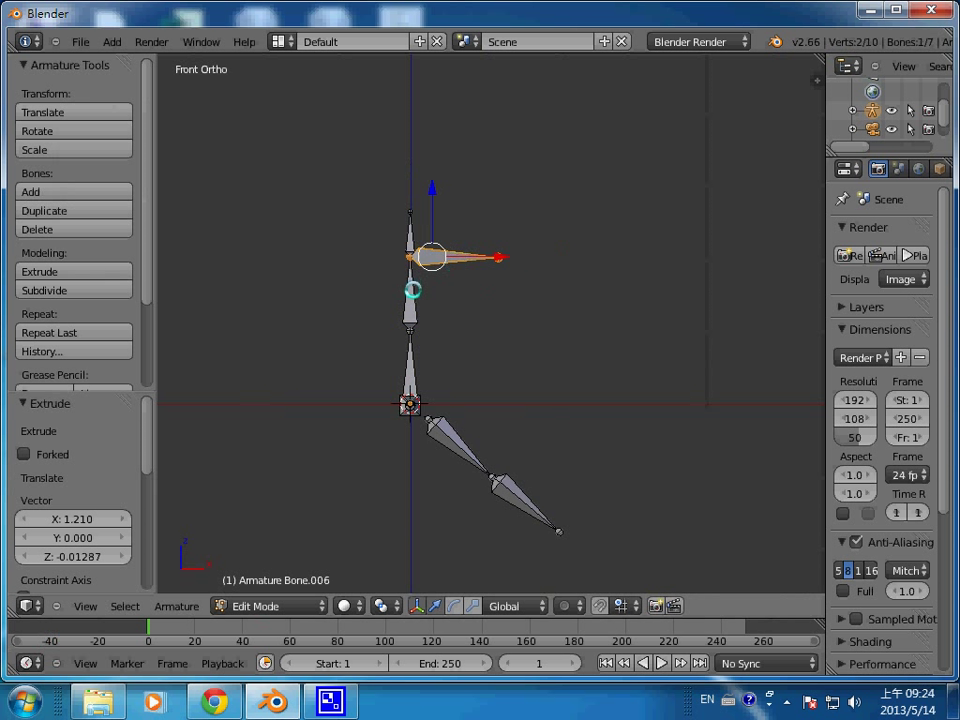
{"action": "right_click", "coordinate": [414, 299], "text": "shift"}
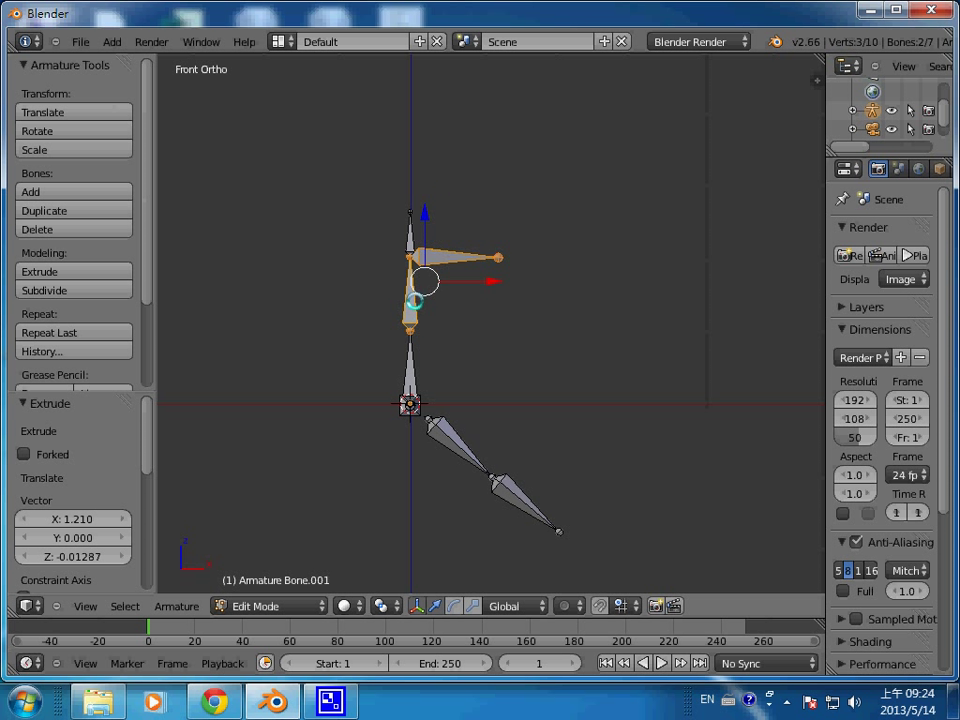
Step: Disconnect arm bone Bone.006 from the spine and move it a short gap away
{"action": "key", "text": "alt+p"}
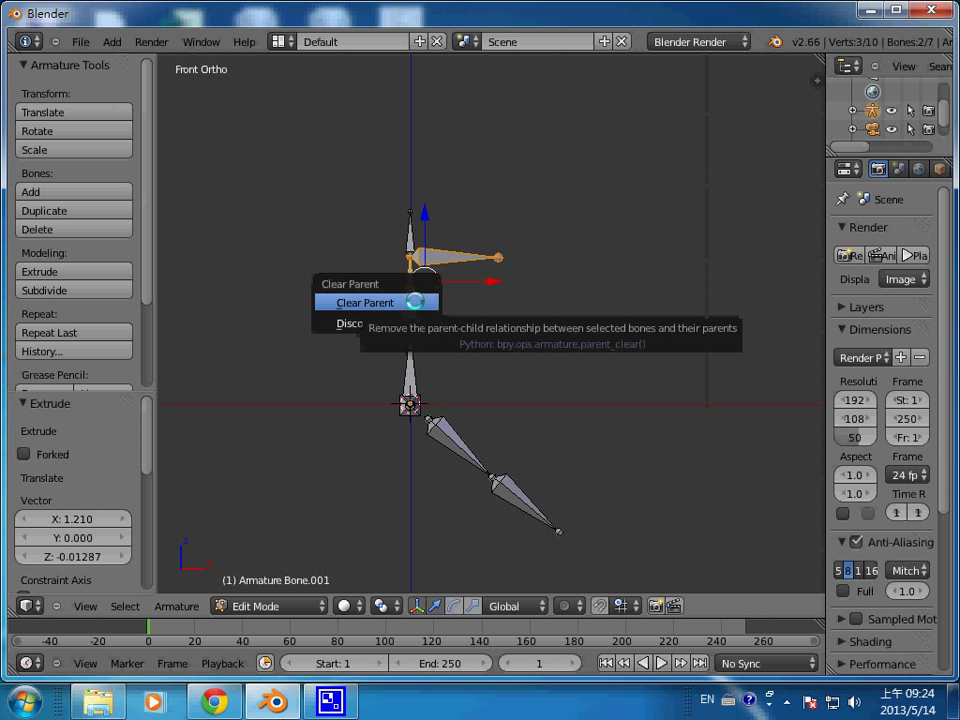
{"action": "left_click", "coordinate": [358, 323]}
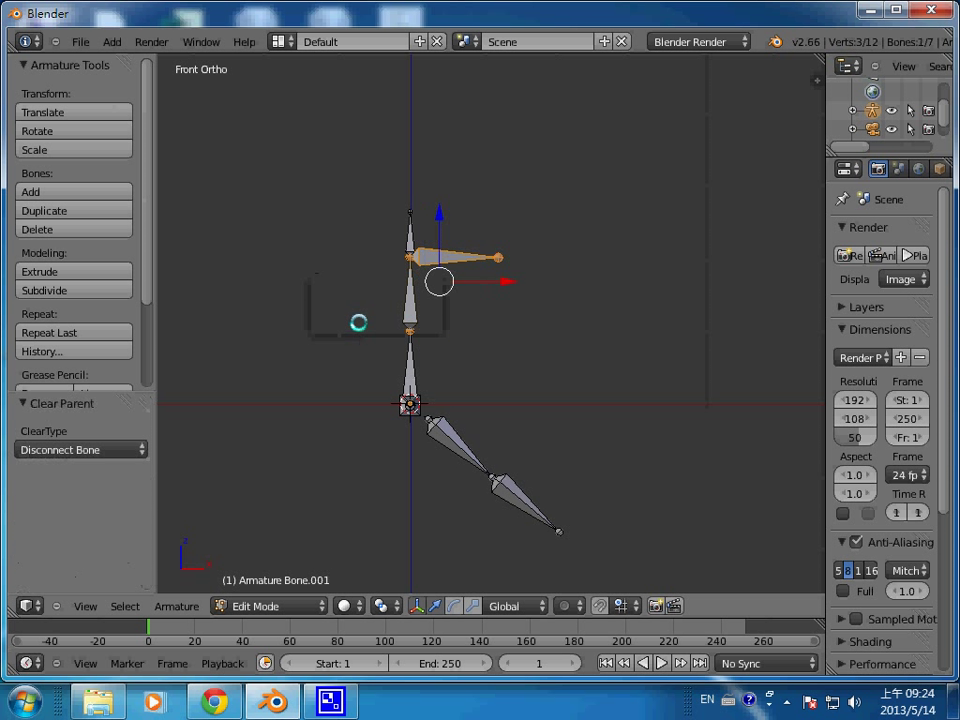
{"action": "key", "text": "g"}
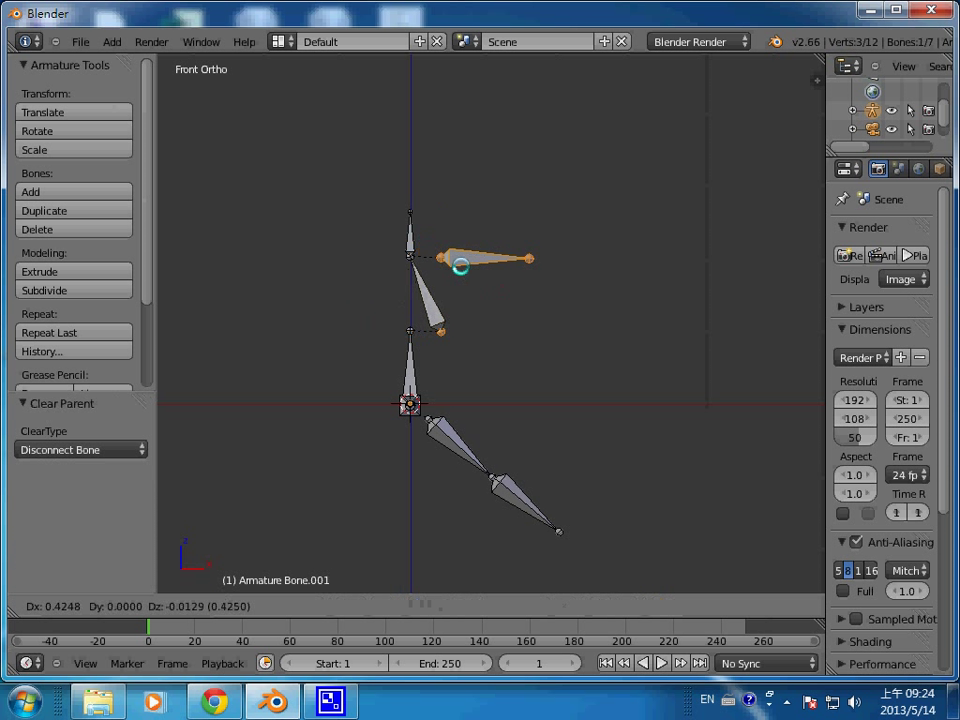
{"action": "left_click", "coordinate": [462, 268]}
{"action": "key", "text": "ctrl+z"}
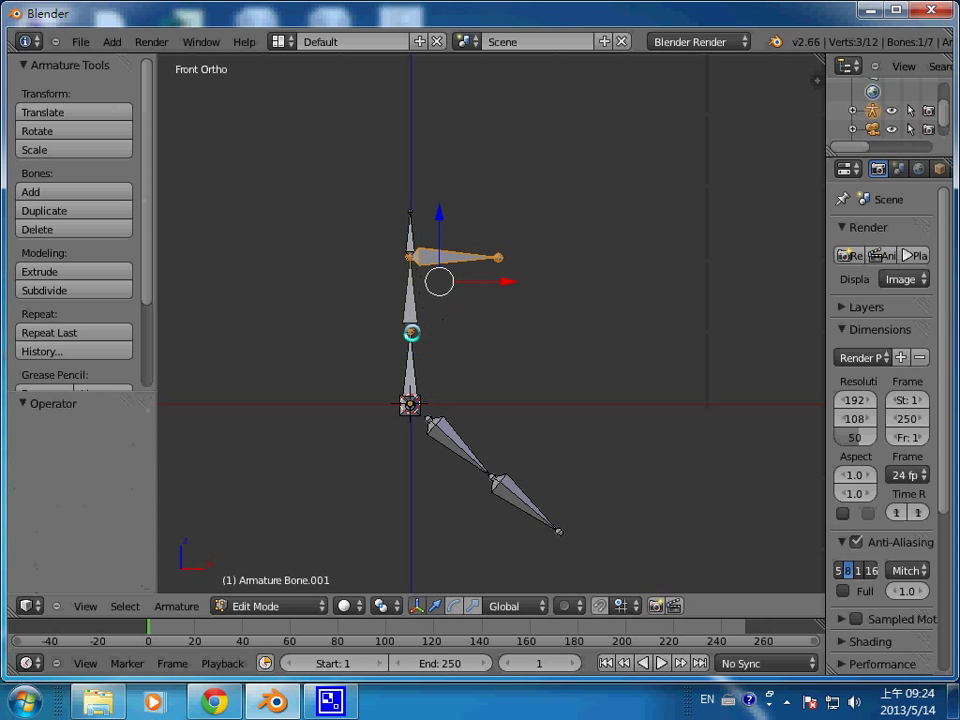
{"action": "right_click", "coordinate": [412, 330]}
{"action": "right_click", "coordinate": [440, 260]}
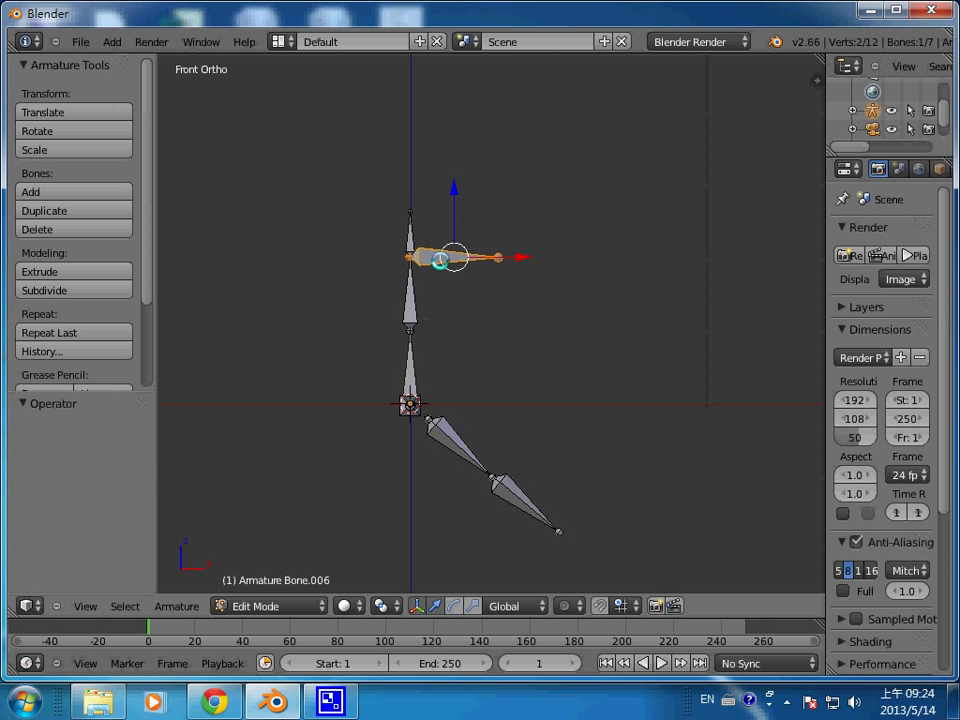
{"action": "key", "text": "g"}
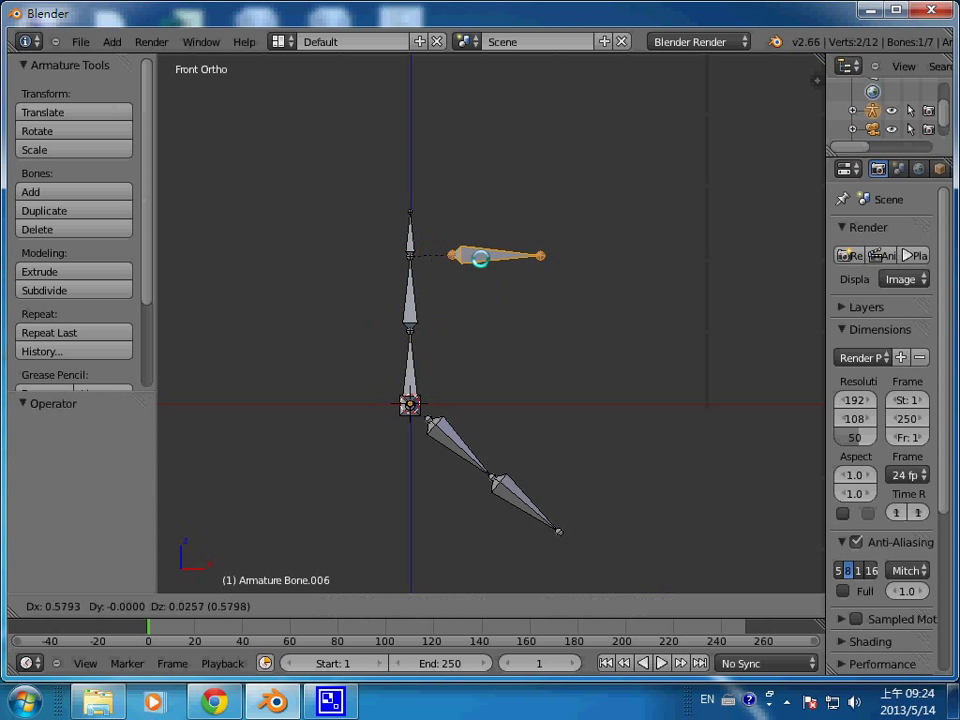
{"action": "left_click", "coordinate": [468, 261]}
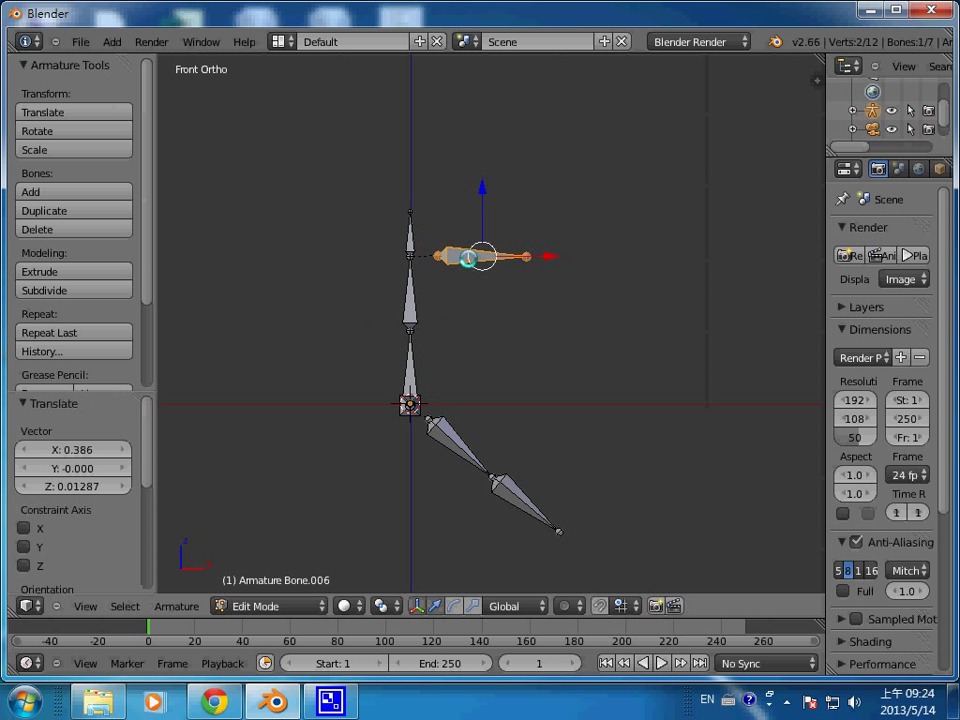
Step: Extrude forearm Bone.007 from the arm tip, then start a leftward bone from the shoulder
{"action": "right_click", "coordinate": [527, 256]}
{"action": "key", "text": "e"}
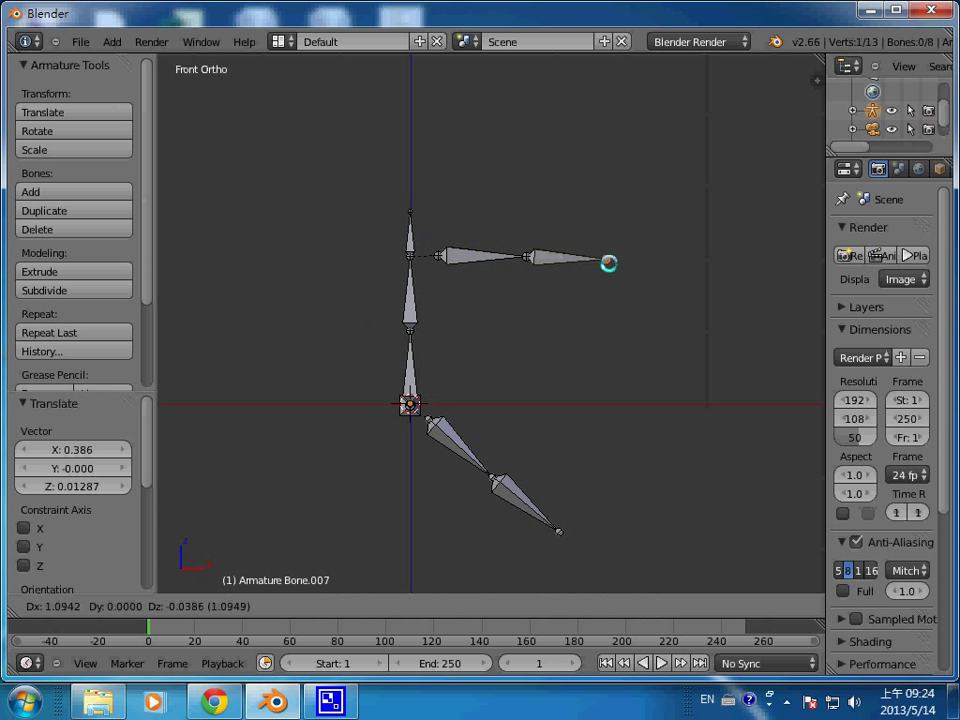
{"action": "left_click", "coordinate": [610, 259]}
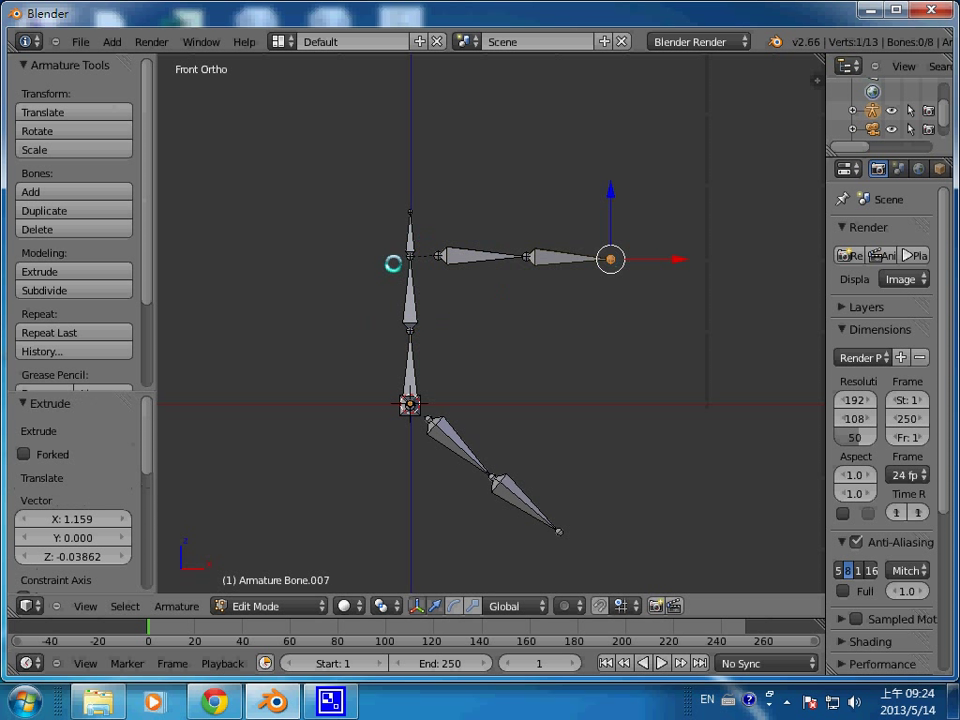
{"action": "right_click", "coordinate": [408, 256]}
{"action": "key", "text": "e"}
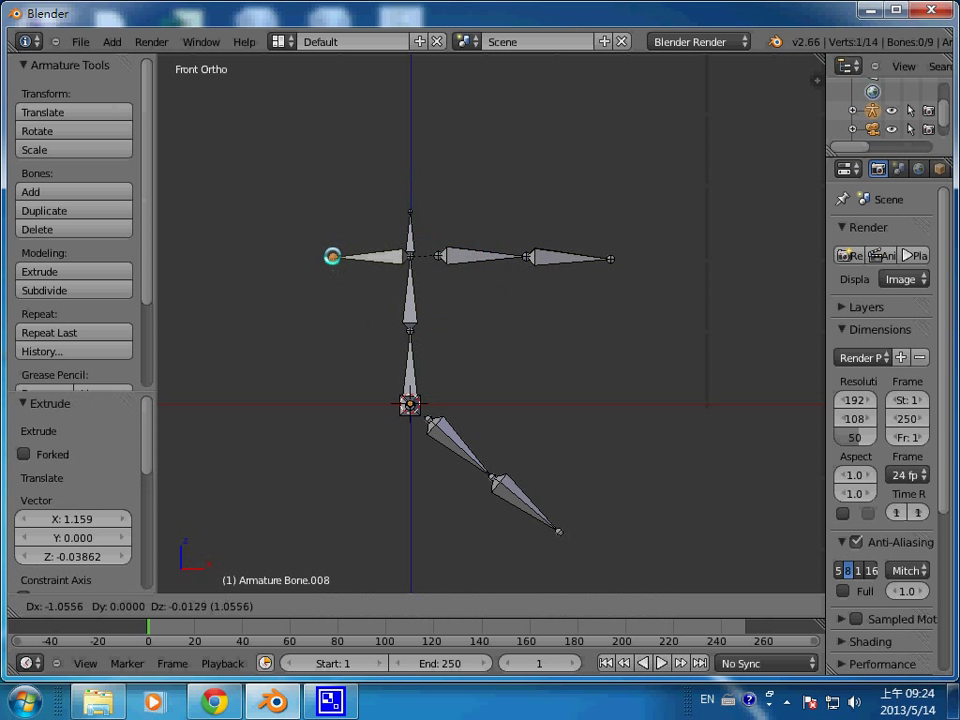
Step: Place the left arm bone Bone.008 and disconnect it from the spine
{"action": "left_click", "coordinate": [332, 254]}
{"action": "right_click", "coordinate": [393, 261]}
{"action": "right_click", "coordinate": [420, 307], "text": "shift"}
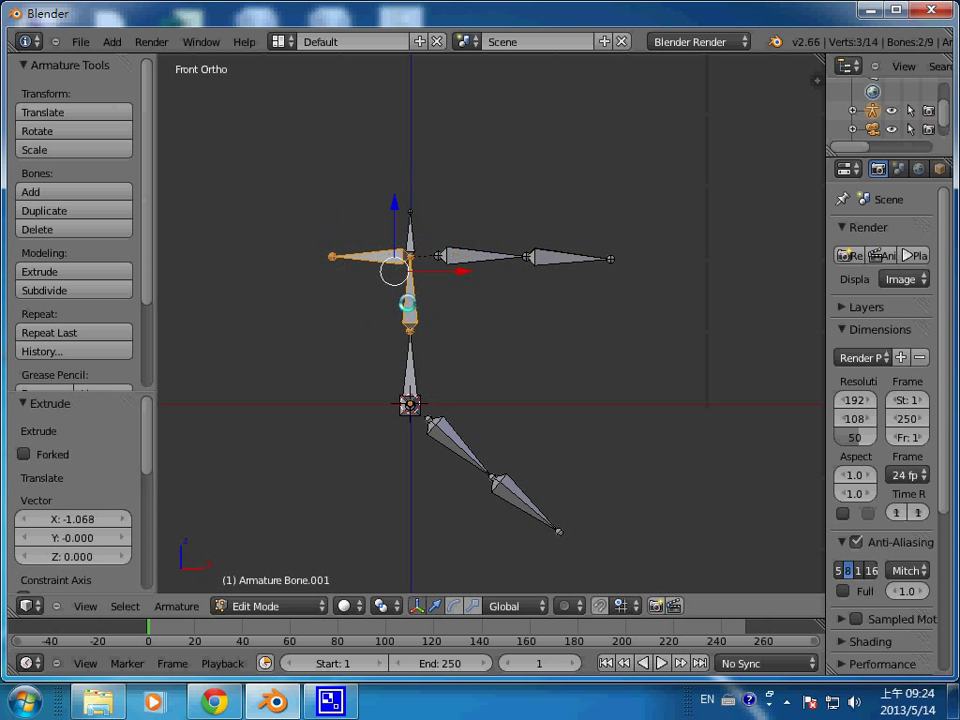
{"action": "key", "text": "alt+p"}
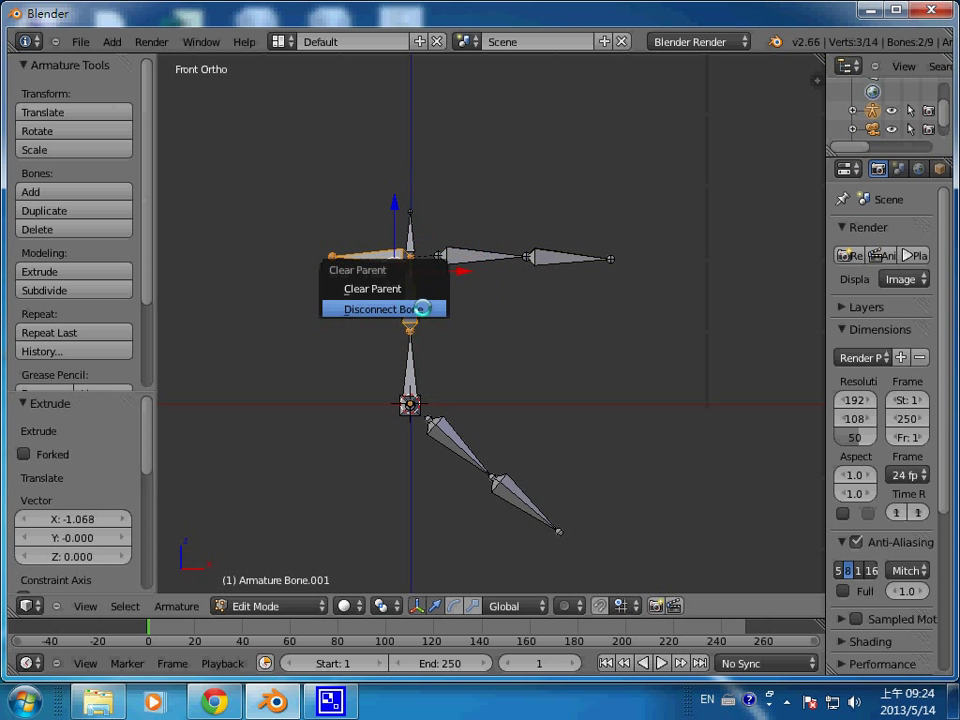
{"action": "left_click", "coordinate": [420, 309]}
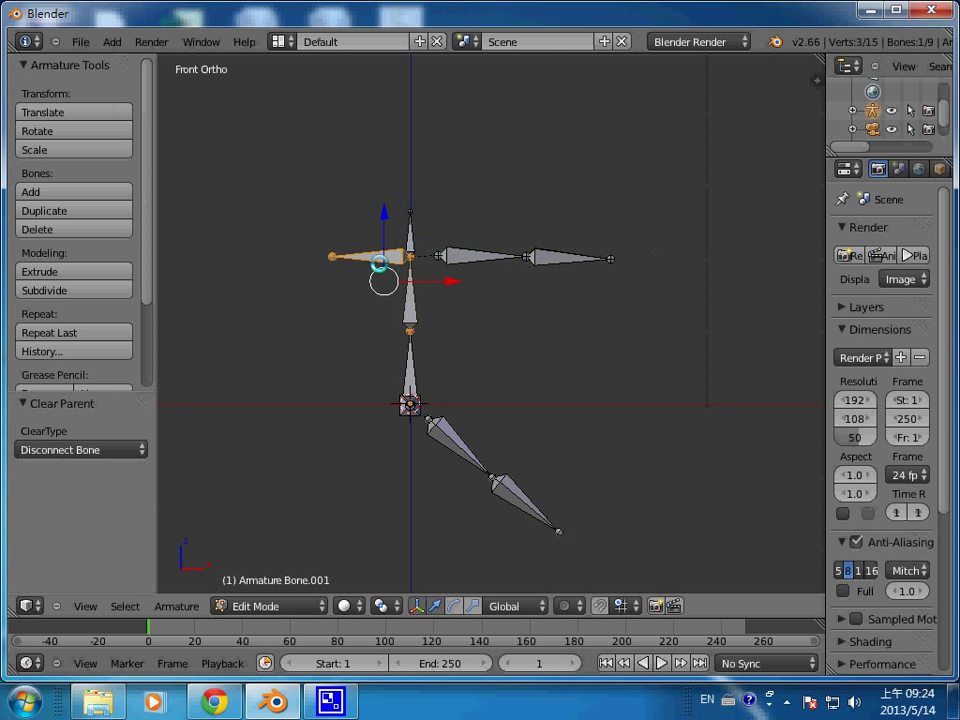
{"action": "key", "text": "g"}
{"action": "left_click", "coordinate": [362, 258]}
{"action": "key", "text": "ctrl+z"}
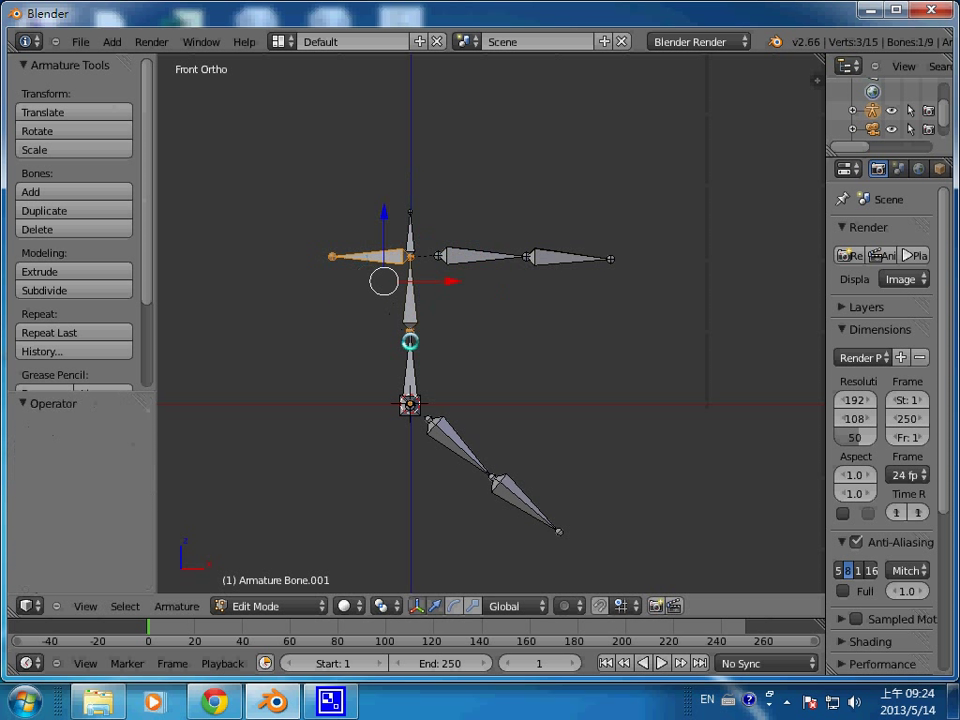
Step: Shift Bone.008 0.360 left, a short gap from the spine, and fine-tune its height
{"action": "right_click", "coordinate": [391, 290]}
{"action": "right_click", "coordinate": [386, 259]}
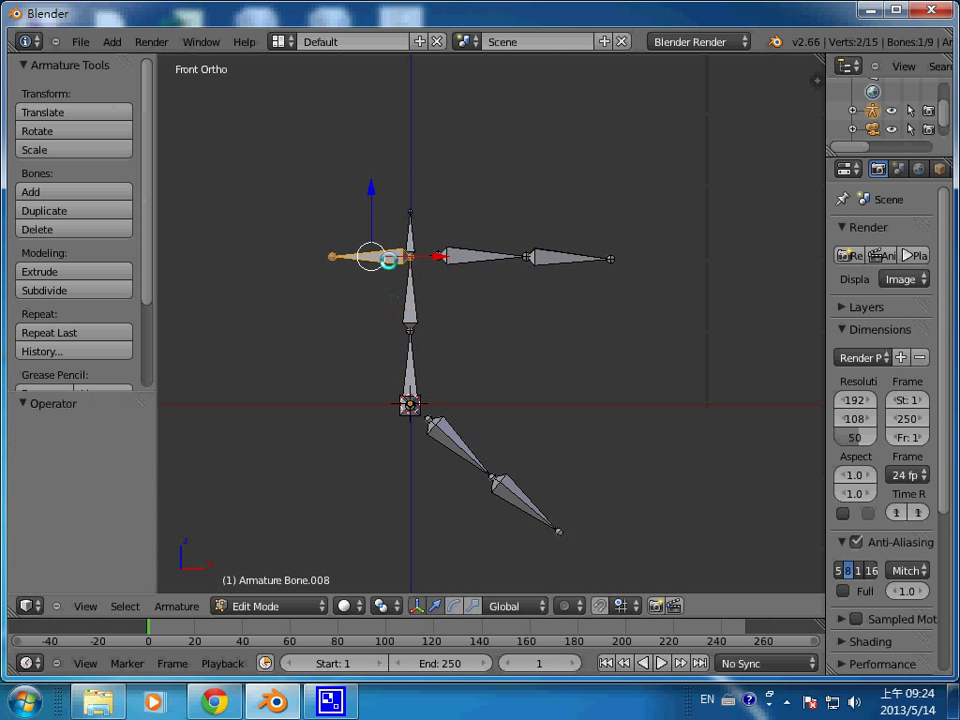
{"action": "key", "text": "g"}
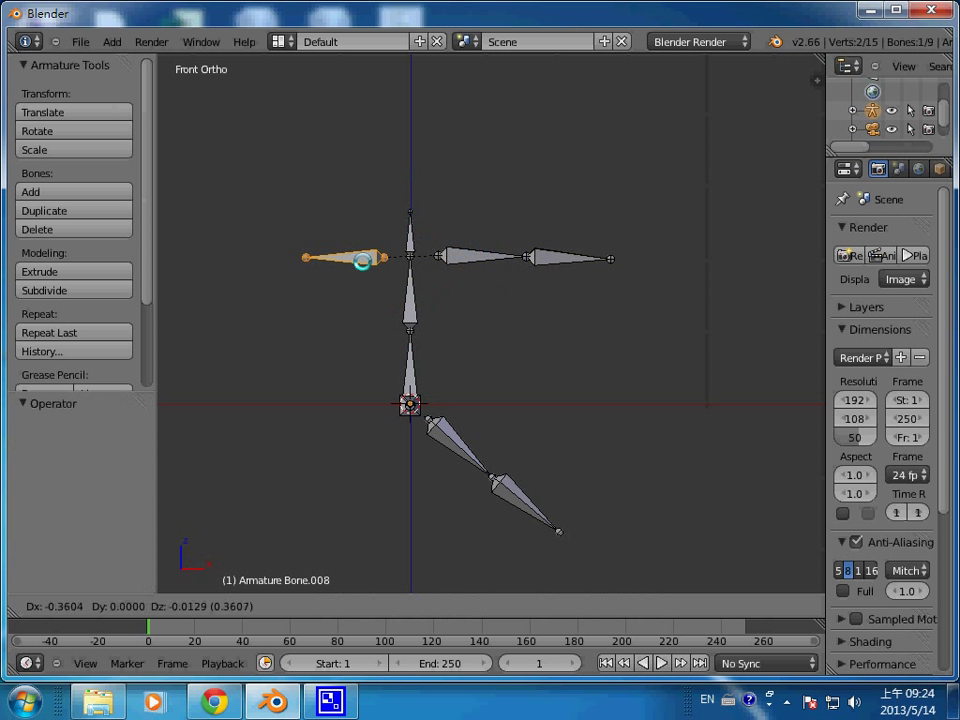
{"action": "left_click", "coordinate": [361, 262]}
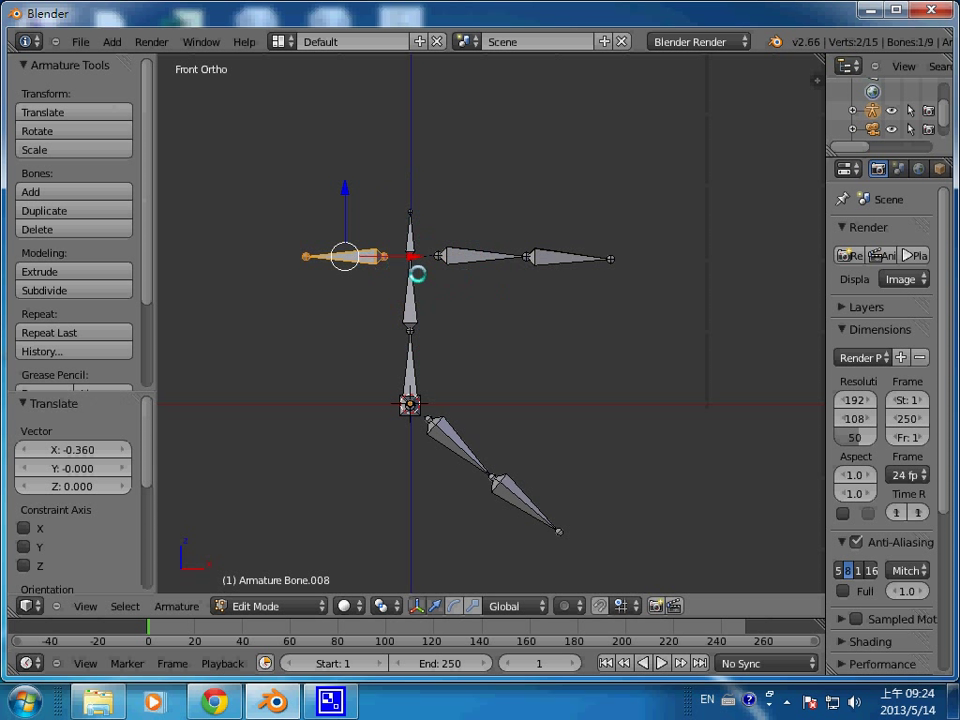
{"action": "left_click", "coordinate": [431, 279]}
{"action": "scroll", "coordinate": [445, 283], "scroll_direction": "up", "scroll_amount": 3}
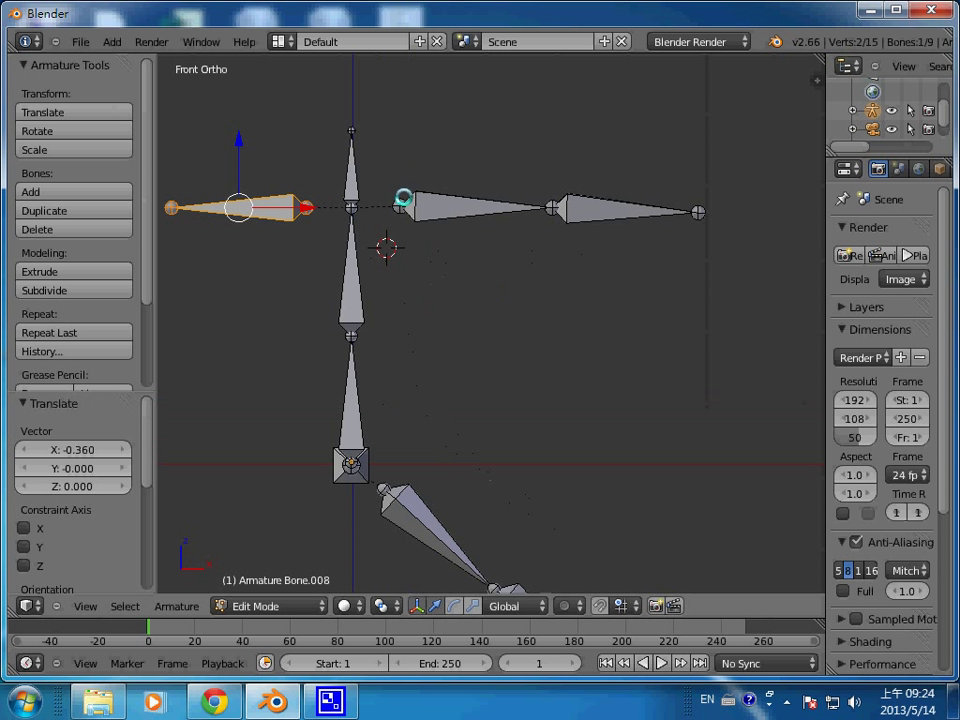
{"action": "key", "text": "g"}
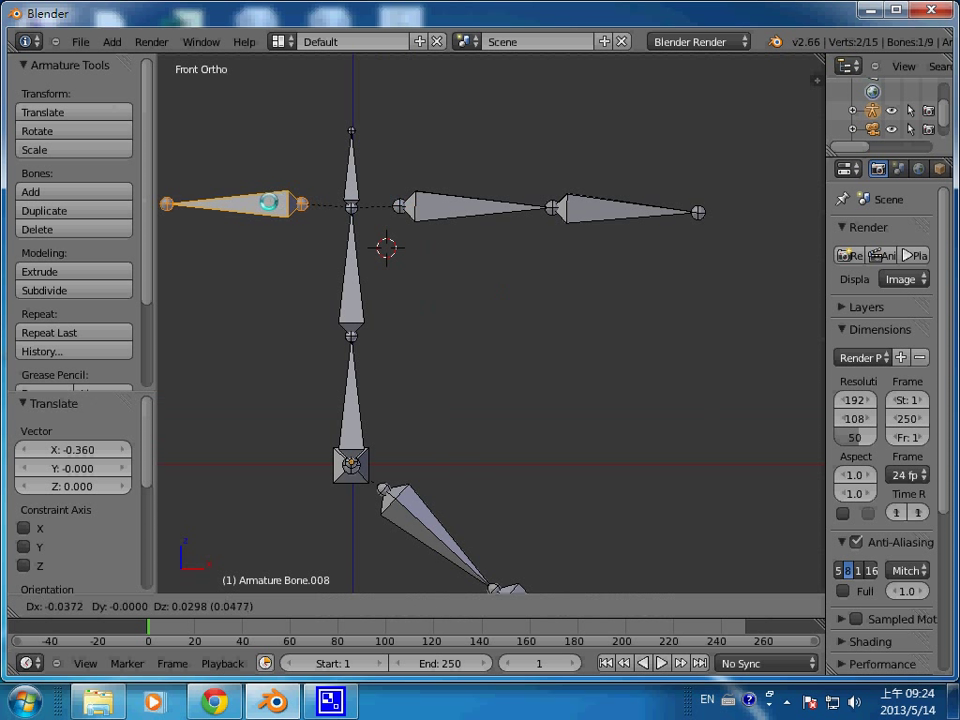
{"action": "left_click", "coordinate": [272, 203]}
{"action": "scroll", "coordinate": [470, 306], "scroll_direction": "down", "scroll_amount": 3}
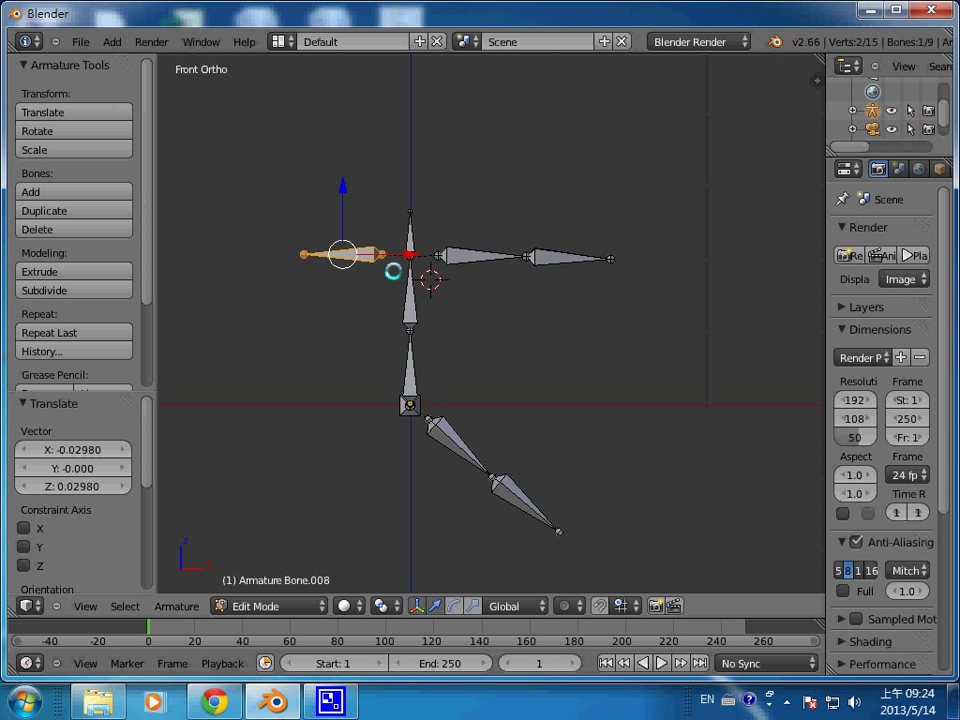
{"action": "key", "text": "Tab"}
{"action": "key", "text": "Tab"}
Step: Extrude forearm Bone.009 to the far left, then start extruding leg bone Bone.010 from the hip
{"action": "left_click", "coordinate": [304, 254]}
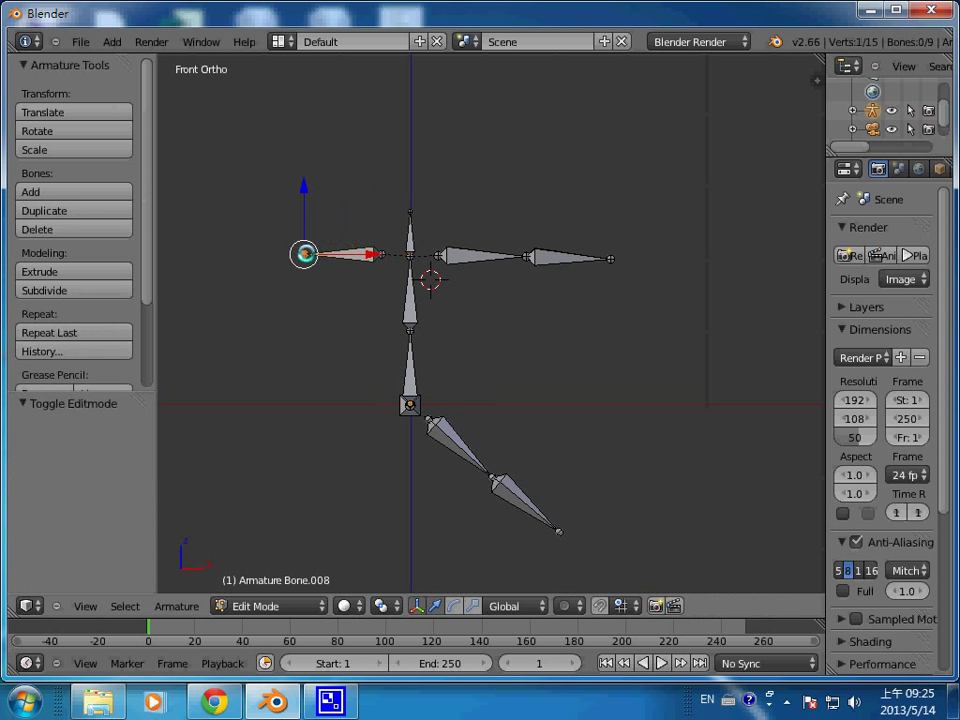
{"action": "key", "text": "e"}
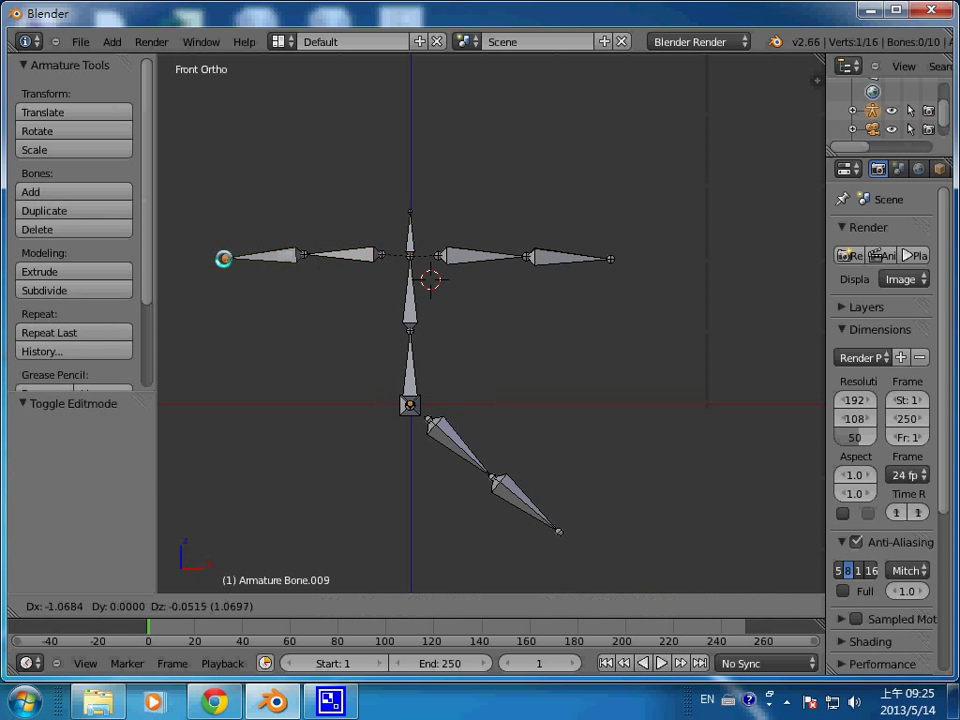
{"action": "left_click", "coordinate": [223, 259]}
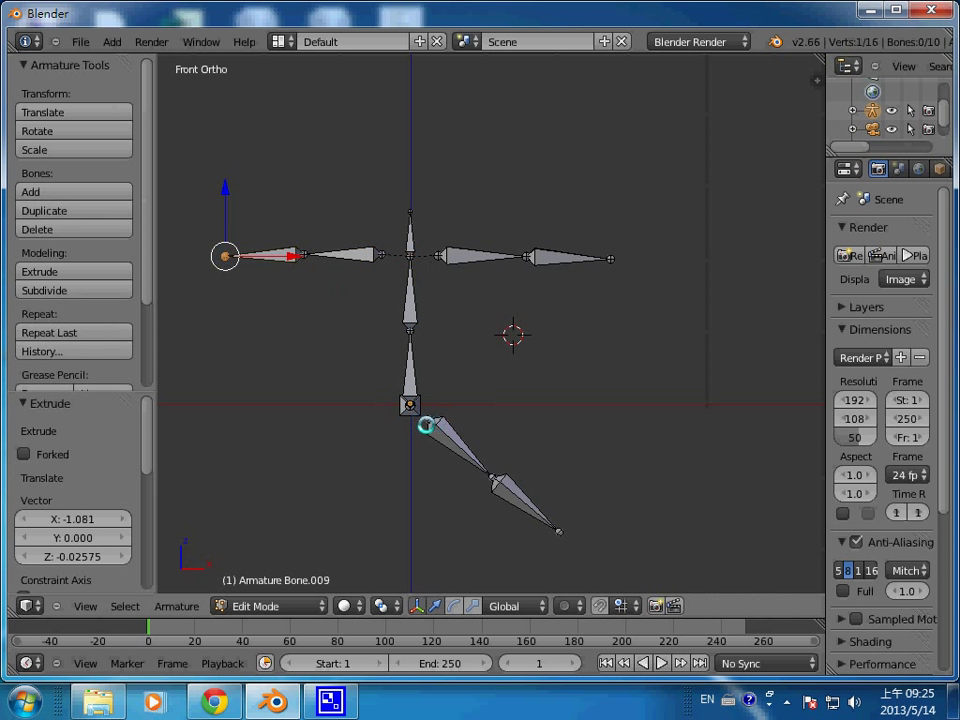
{"action": "scroll", "coordinate": [439, 426], "scroll_direction": "down", "scroll_amount": 5}
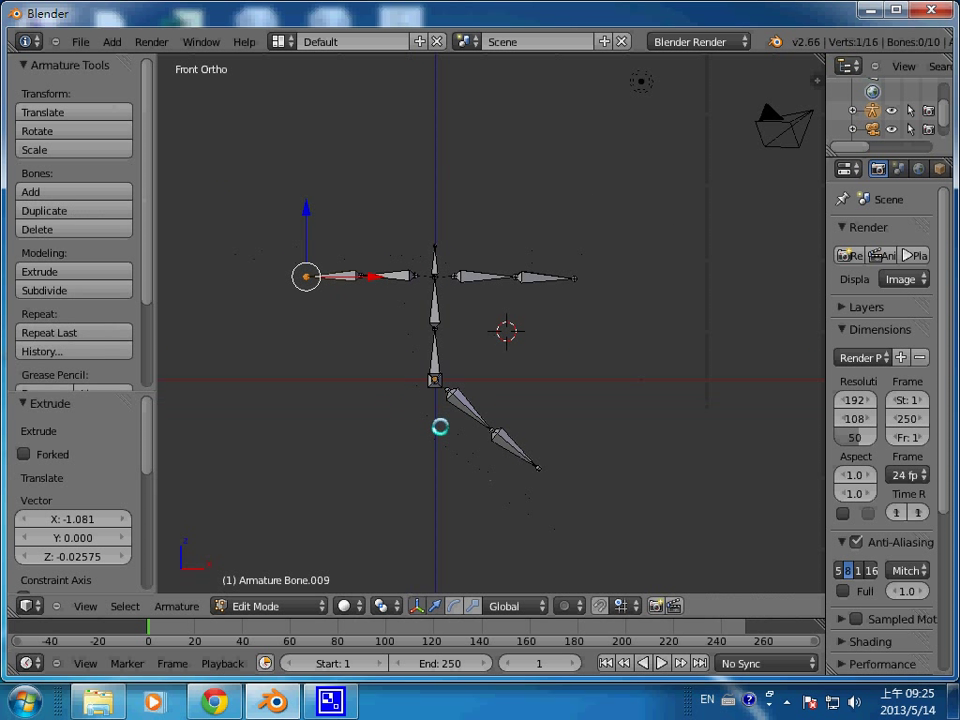
{"action": "scroll", "coordinate": [439, 426], "scroll_direction": "up", "scroll_amount": 6}
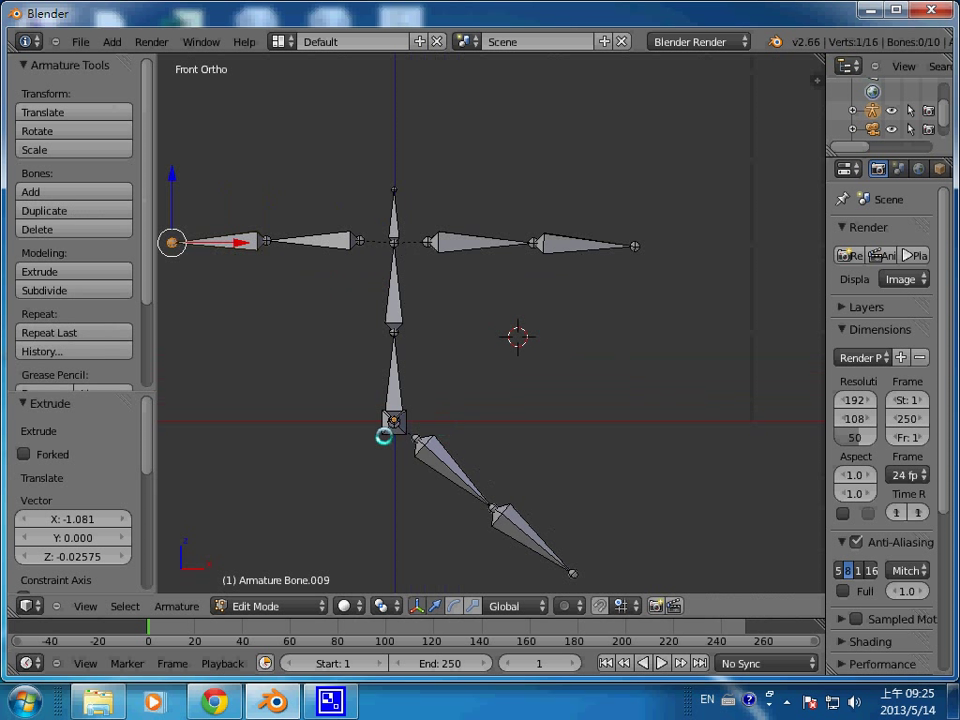
{"action": "right_click", "coordinate": [393, 421]}
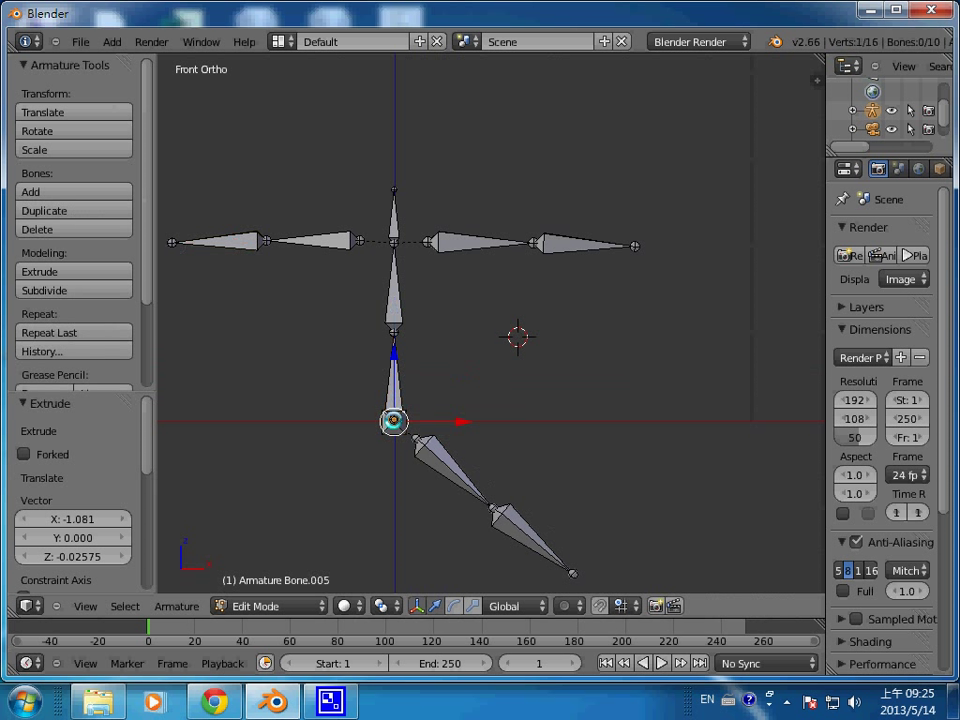
{"action": "key", "text": "e"}
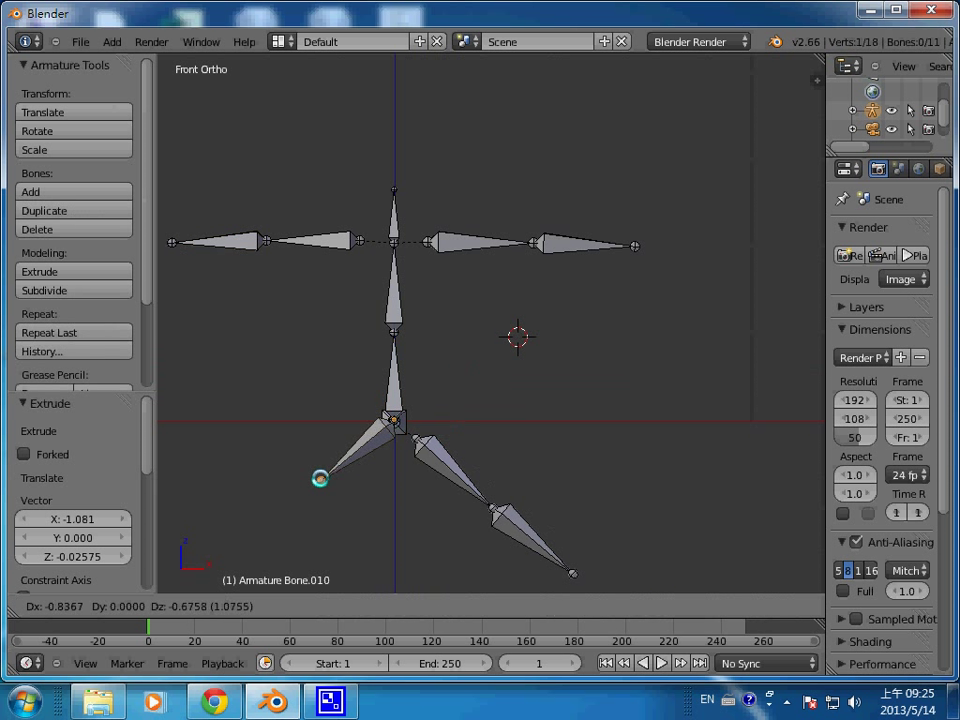
Step: Place thigh Bone.010 down-left, disconnect it from the spine and shift it off the hip
{"action": "left_click", "coordinate": [310, 485]}
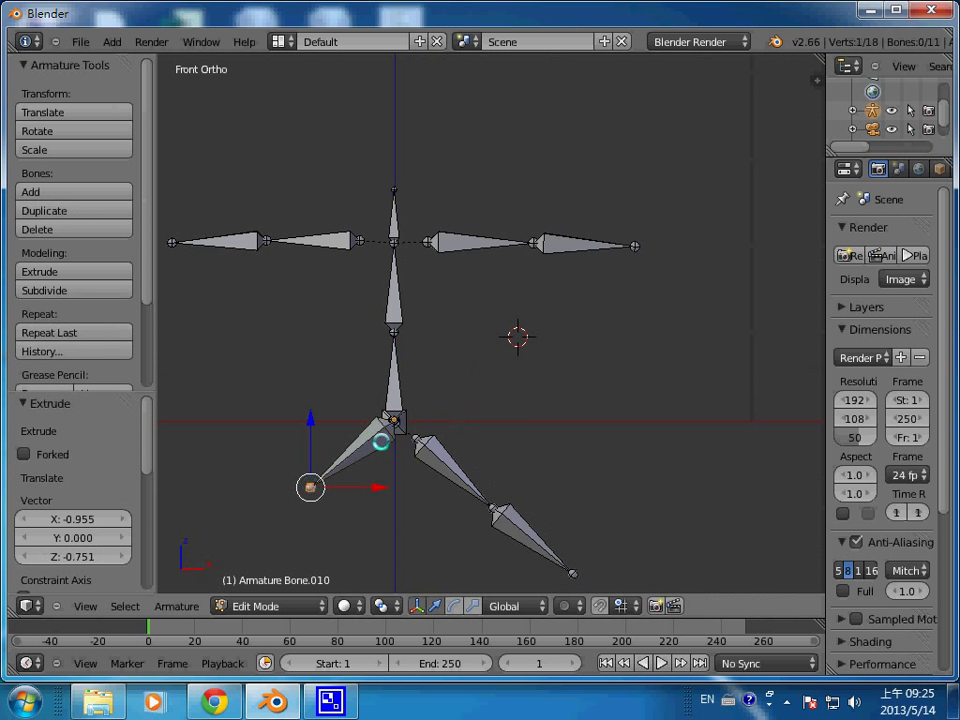
{"action": "right_click", "coordinate": [390, 416]}
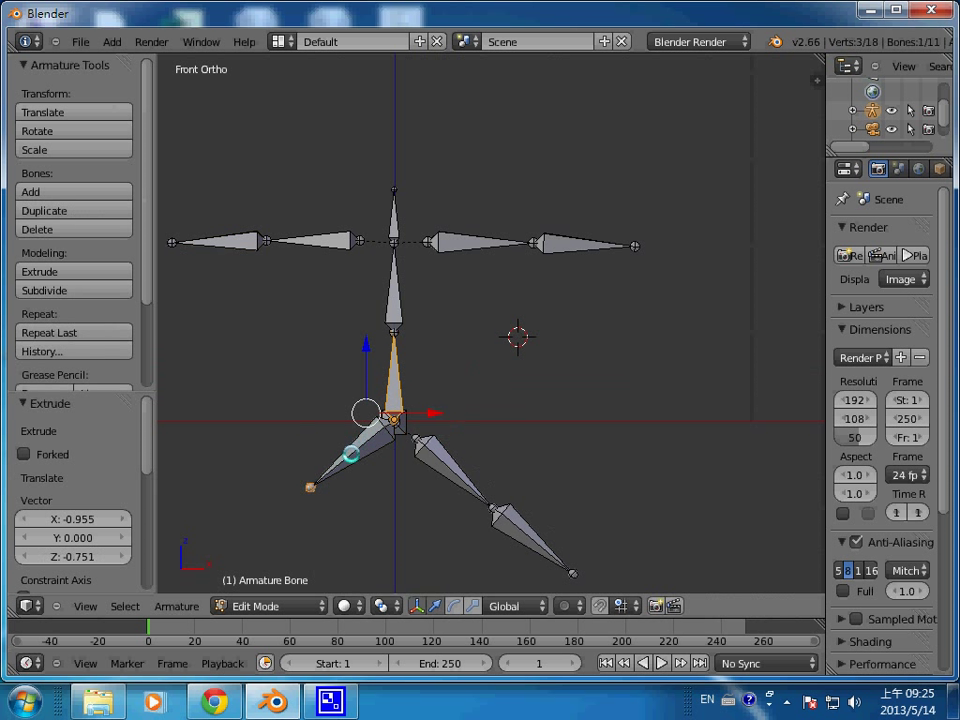
{"action": "right_click", "coordinate": [352, 455]}
{"action": "right_click", "coordinate": [396, 385], "text": "shift"}
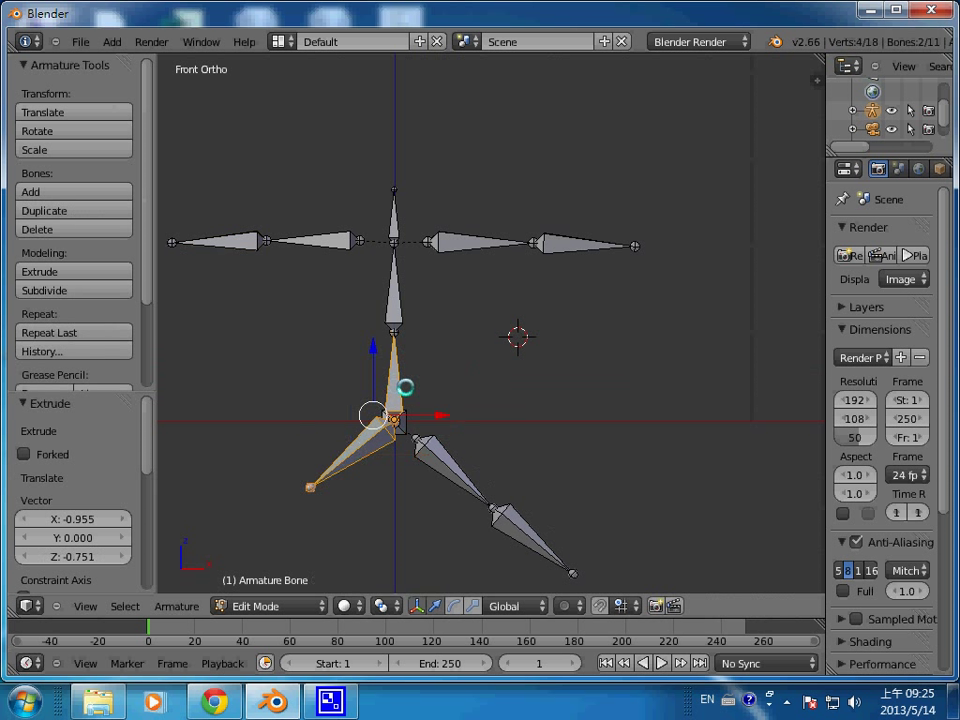
{"action": "key", "text": "alt+p"}
{"action": "left_click", "coordinate": [404, 388]}
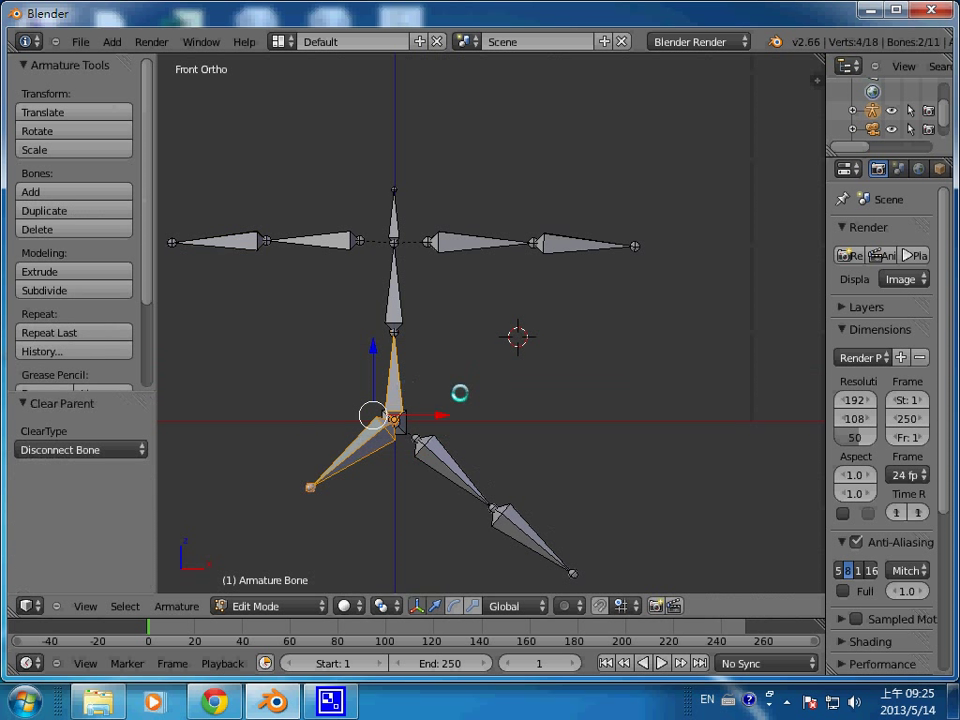
{"action": "right_click", "coordinate": [355, 452]}
{"action": "key", "text": "g"}
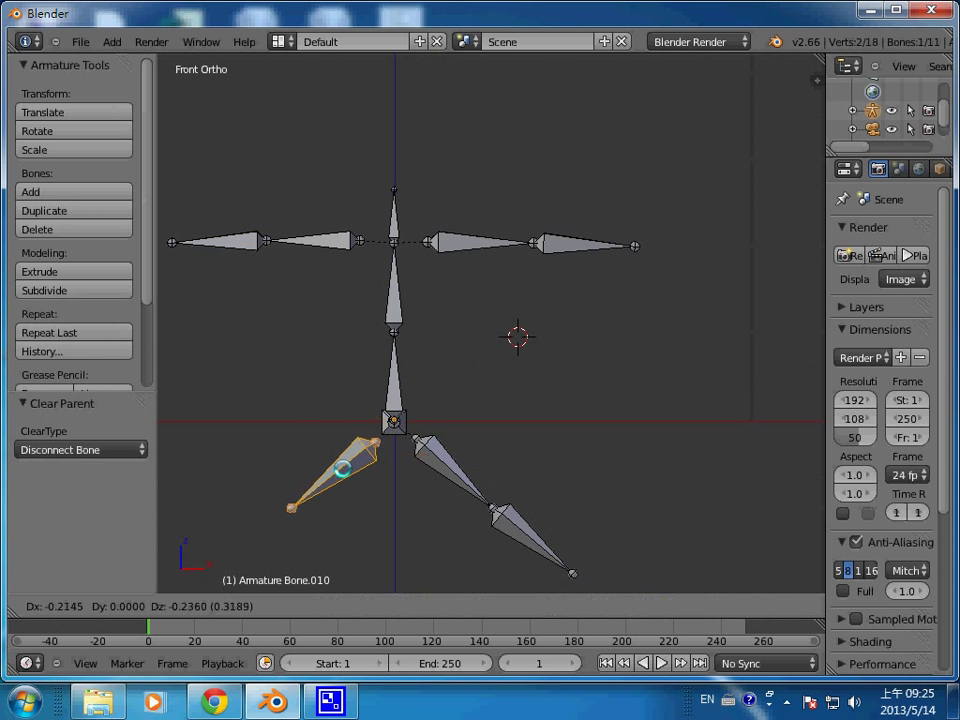
{"action": "left_click", "coordinate": [334, 467]}
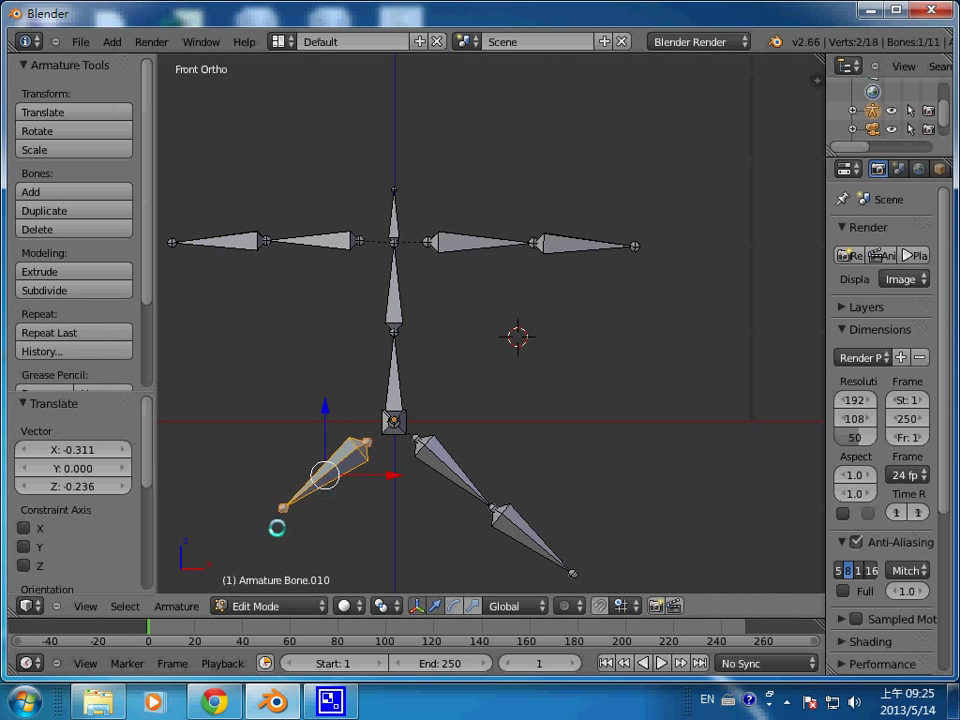
Step: Extrude shin Bone.011 down-left from the thigh's lower tip
{"action": "right_click", "coordinate": [280, 509]}
{"action": "key", "text": "e"}
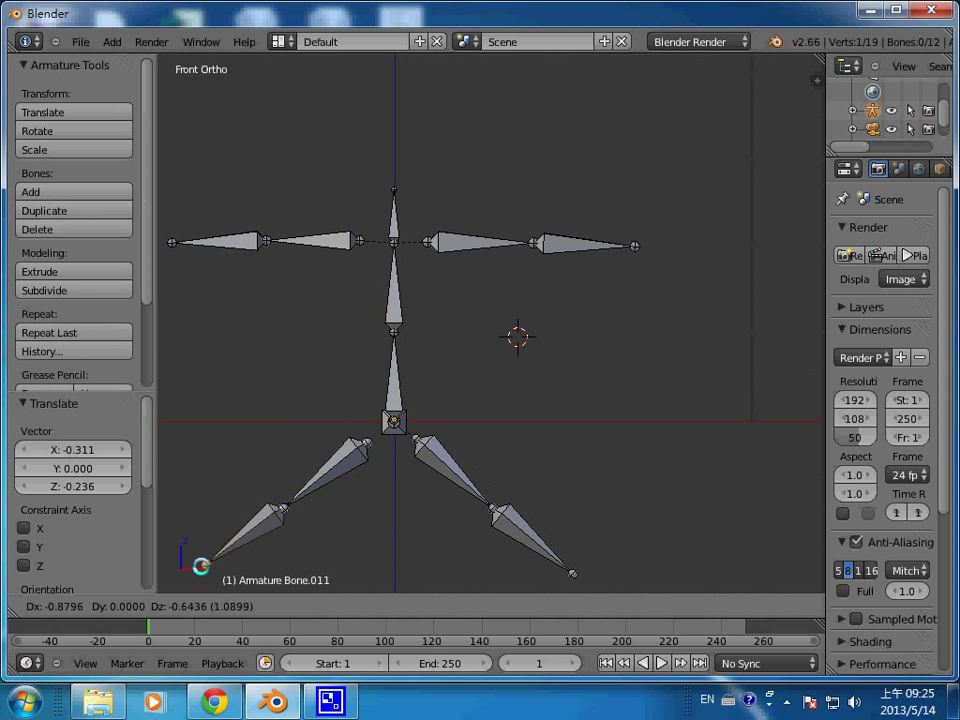
{"action": "left_click", "coordinate": [201, 566]}
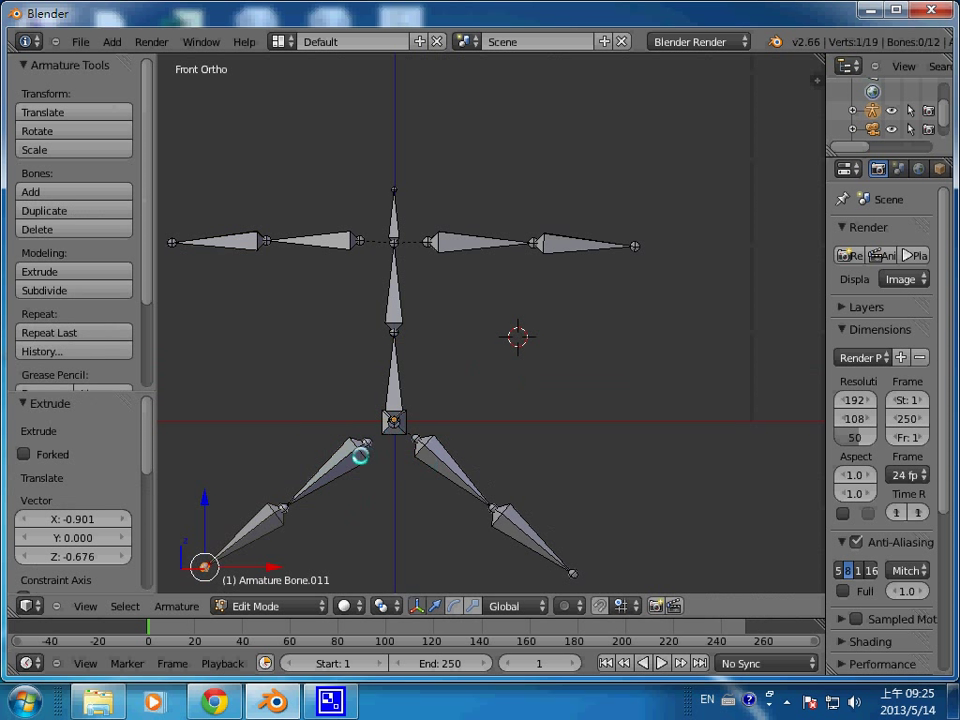
{"action": "left_click", "coordinate": [85, 606]}
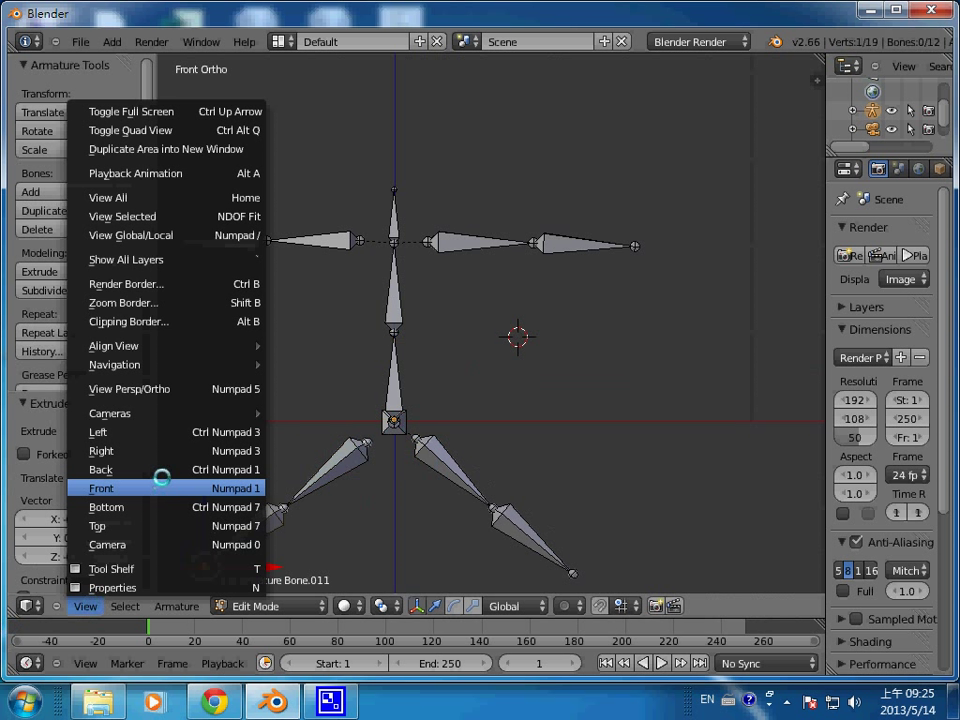
Step: Switch to Right side view and move the horizontal bone slightly up and back
{"action": "left_click", "coordinate": [157, 490]}
{"action": "left_click", "coordinate": [76, 606]}
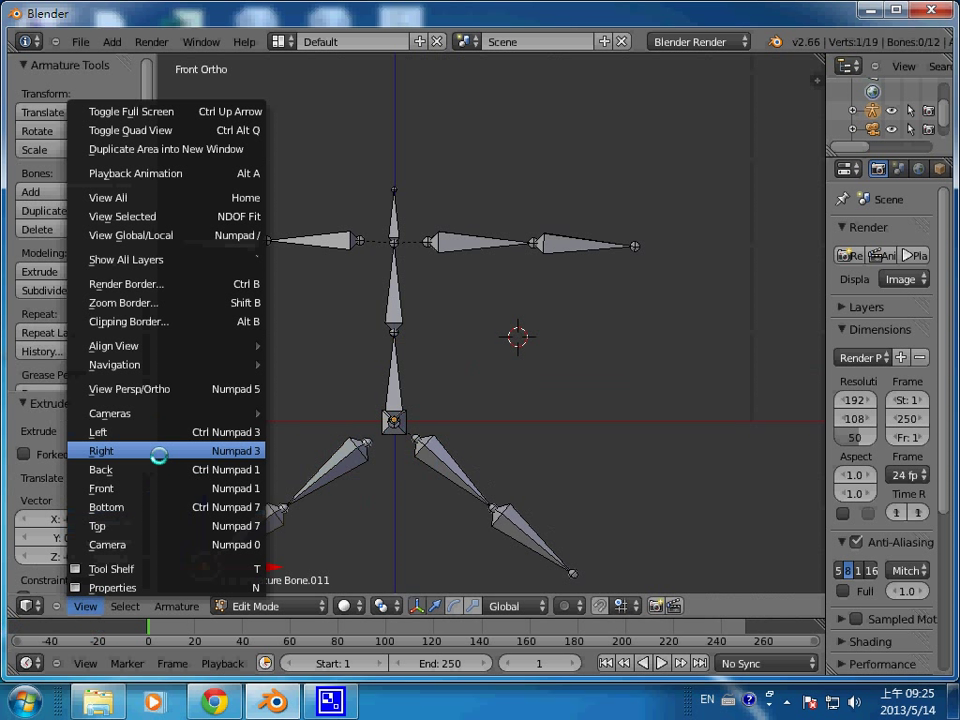
{"action": "left_click", "coordinate": [152, 451]}
{"action": "right_click", "coordinate": [583, 423]}
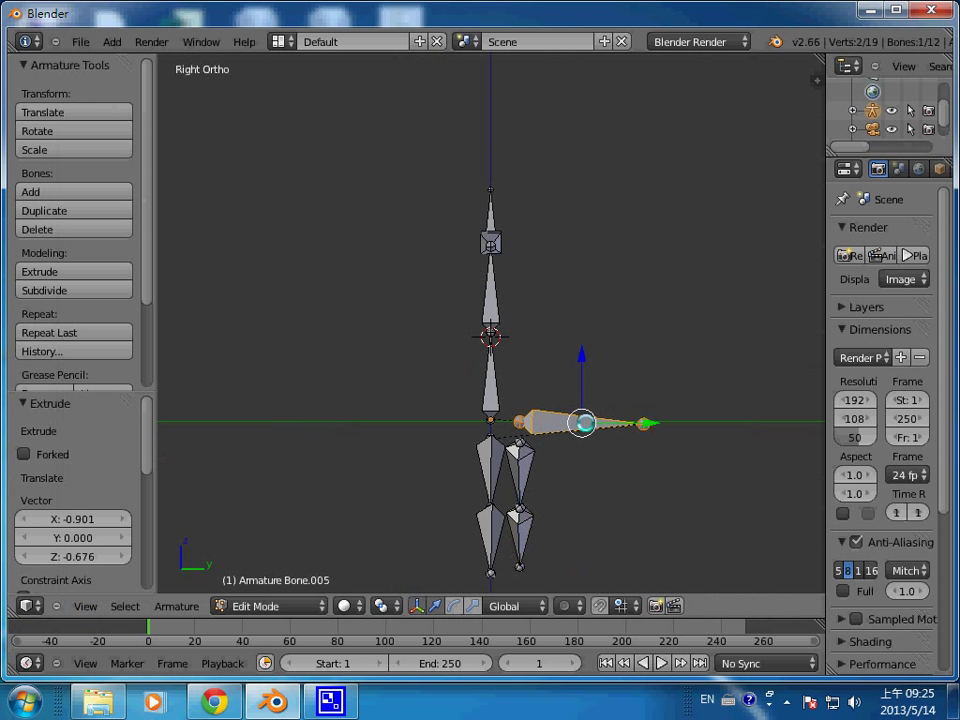
{"action": "key", "text": "g"}
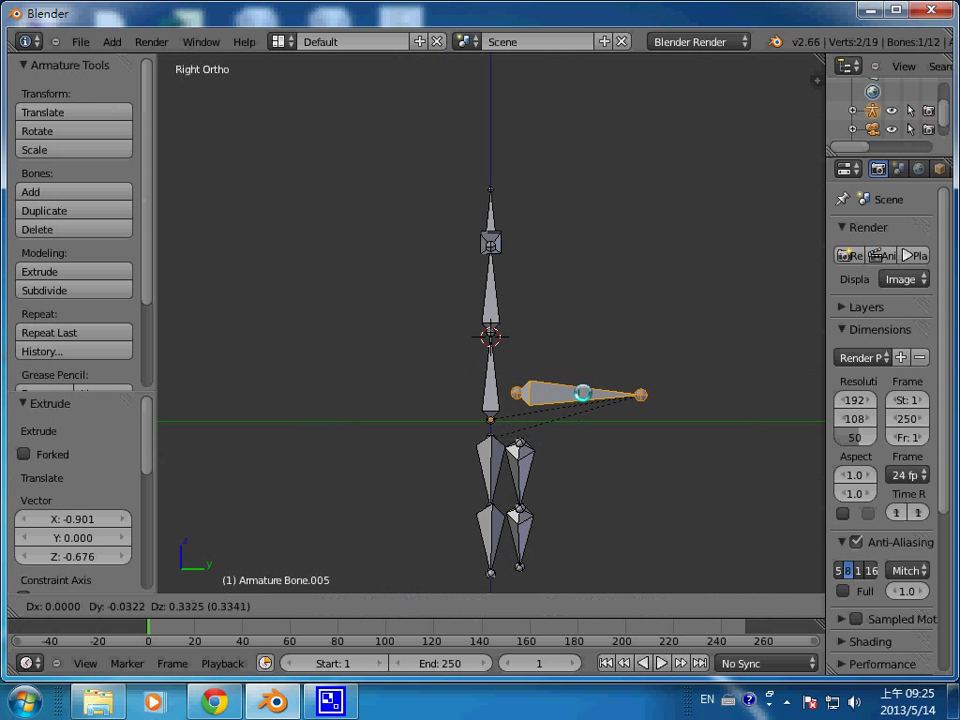
{"action": "left_click", "coordinate": [589, 419]}
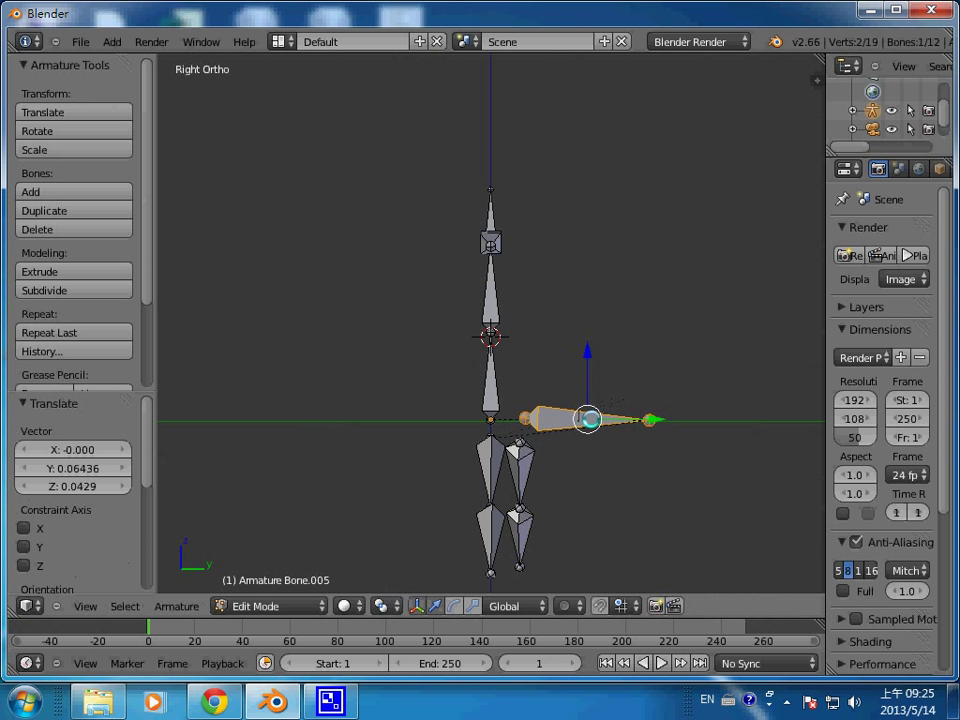
Step: In Pose Mode, move Bone.005 by Y -0.0429, Z -0.740 to test the pose
{"action": "left_click", "coordinate": [285, 606]}
{"action": "left_click", "coordinate": [307, 546]}
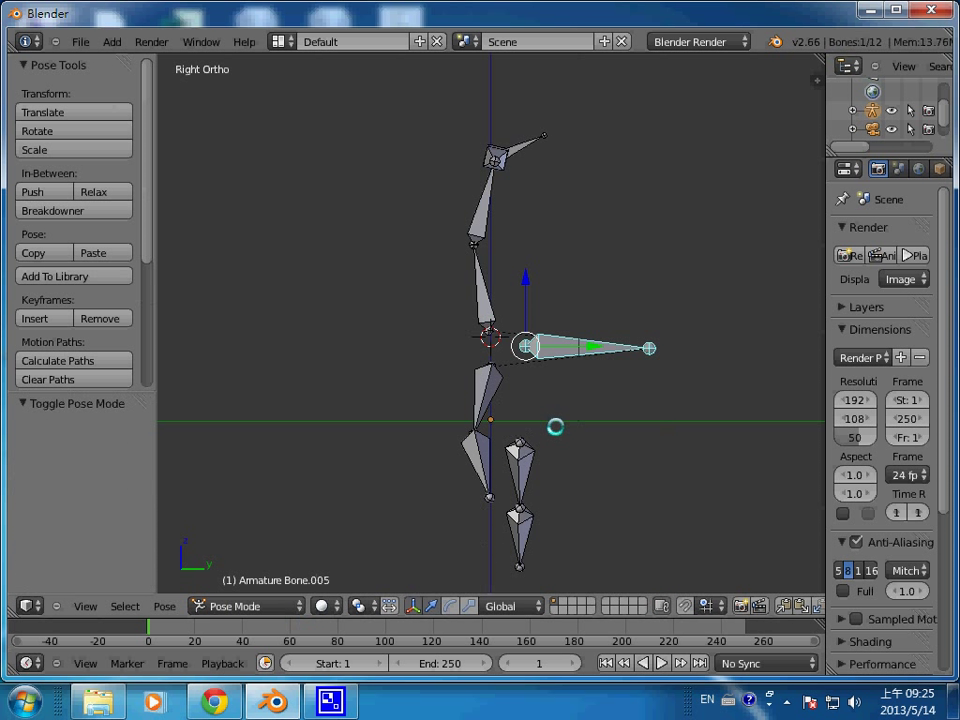
{"action": "left_click_drag", "start_coordinate": [553, 347], "coordinate": [524, 410]}
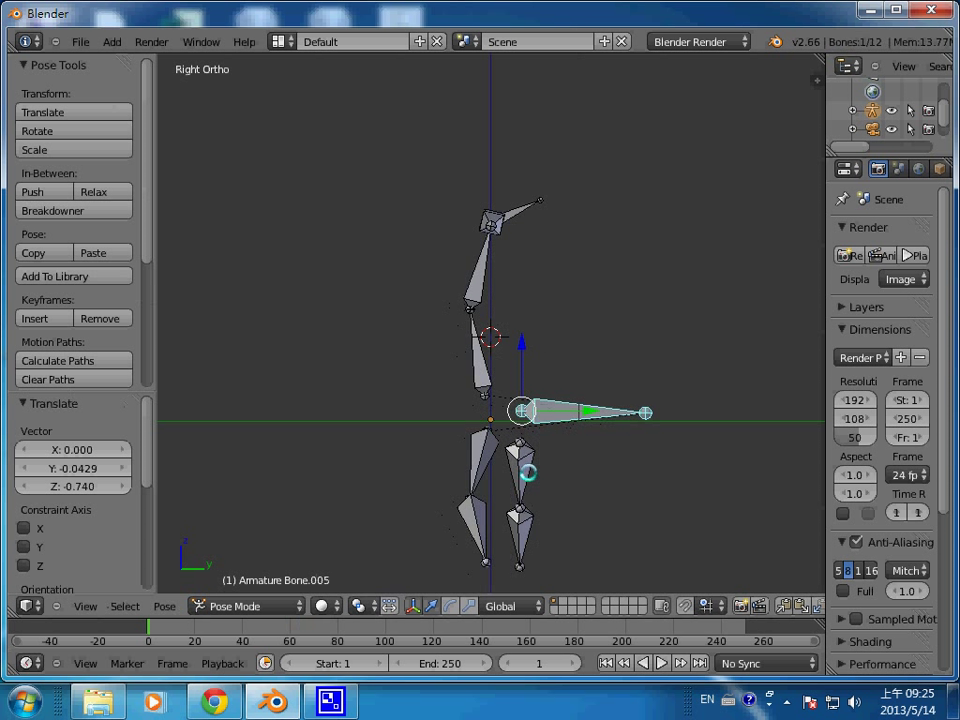
{"action": "right_click", "coordinate": [528, 472]}
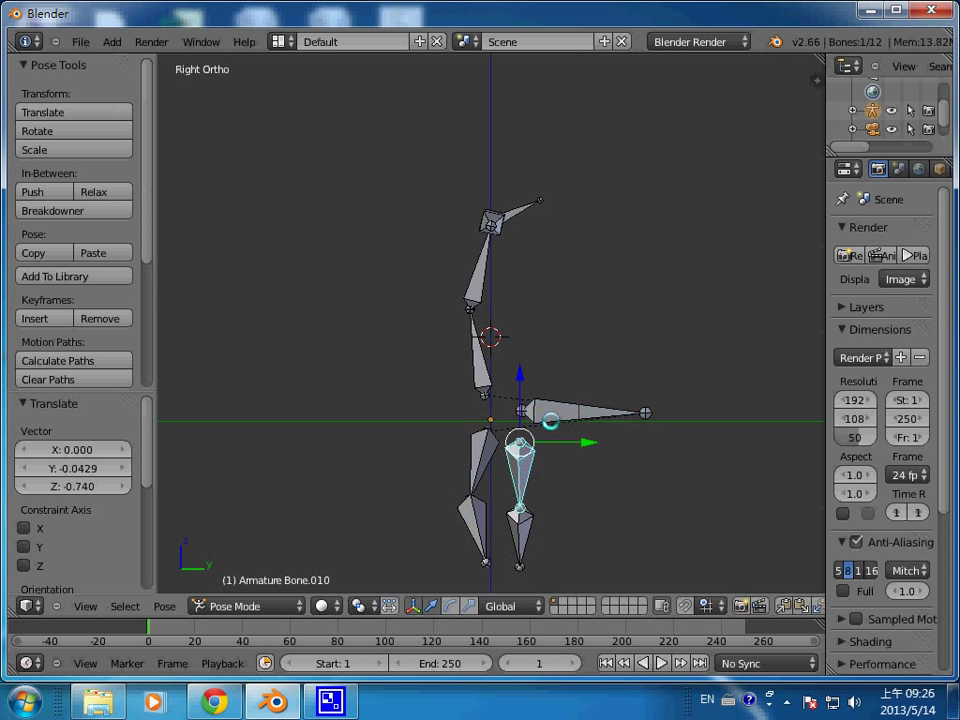
{"action": "right_click", "coordinate": [548, 421], "text": "shift"}
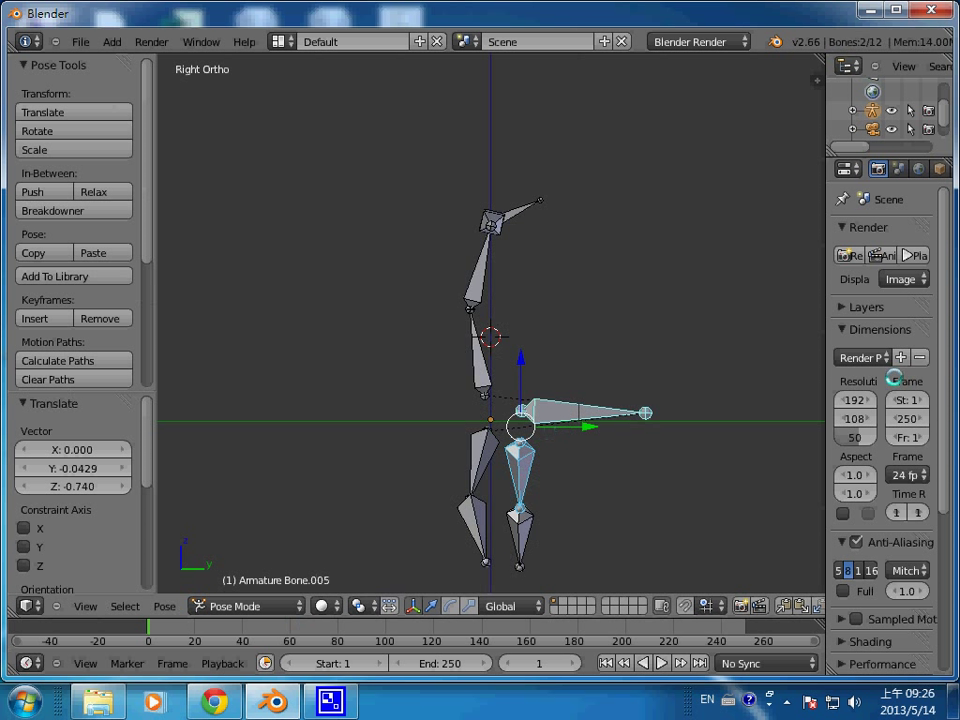
{"action": "left_click", "coordinate": [210, 606]}
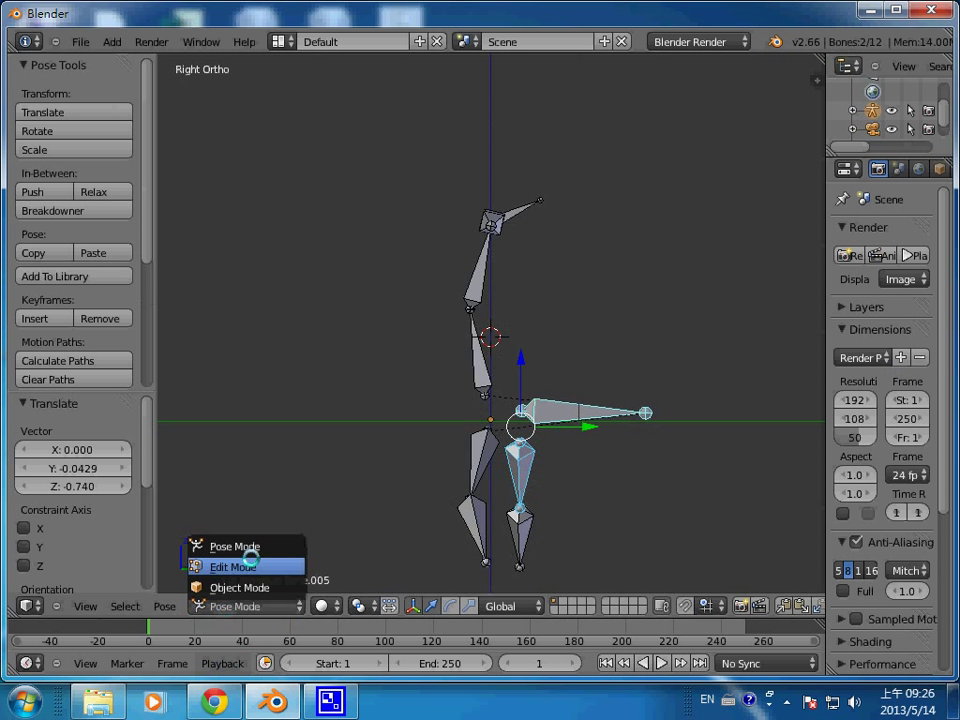
Step: In Edit Mode, parent the second leg's upper bone to the hip root bone with Keep Offset
{"action": "left_click", "coordinate": [250, 560]}
{"action": "right_click", "coordinate": [527, 472]}
{"action": "right_click", "coordinate": [564, 418], "text": "shift"}
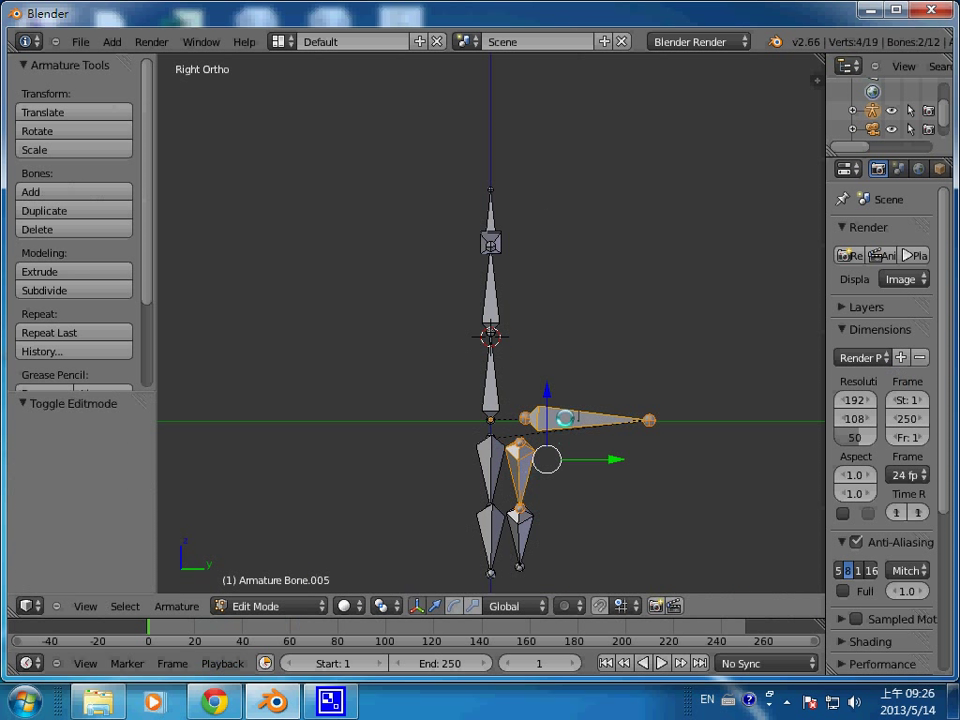
{"action": "key", "text": "ctrl+p"}
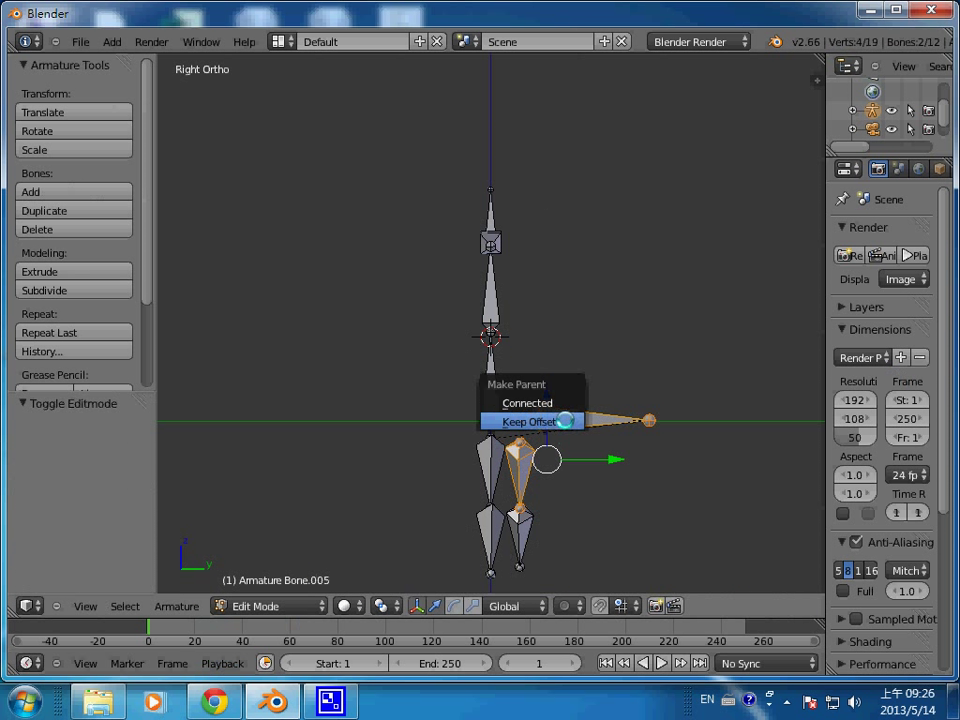
{"action": "left_click", "coordinate": [564, 420]}
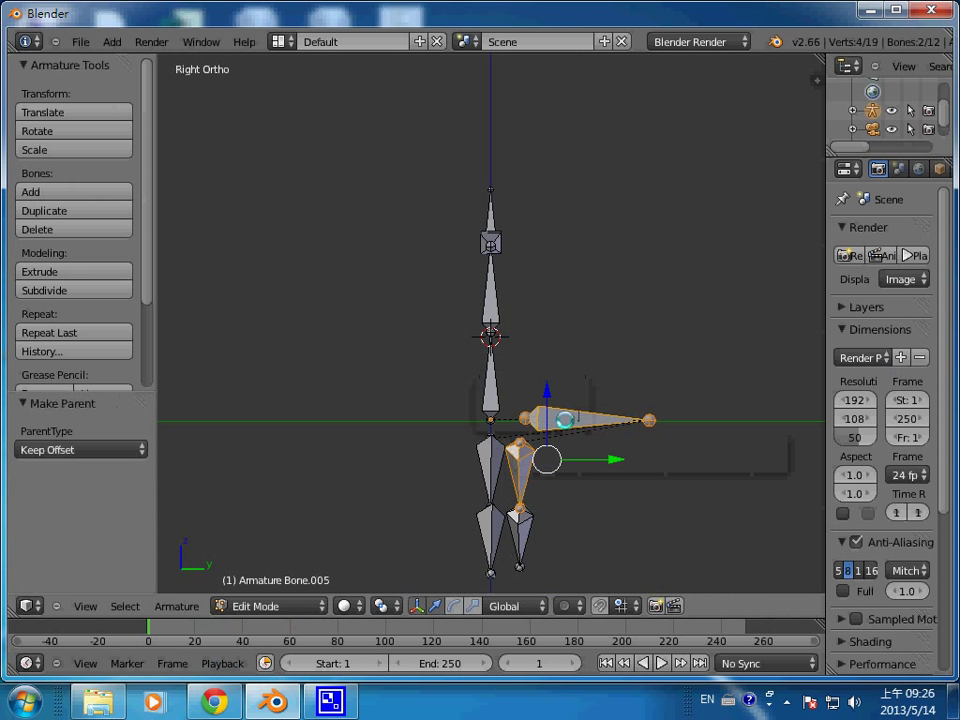
Step: Move both second-leg bones over the other leg, then reposition the hip root bone
{"action": "right_click", "coordinate": [519, 471]}
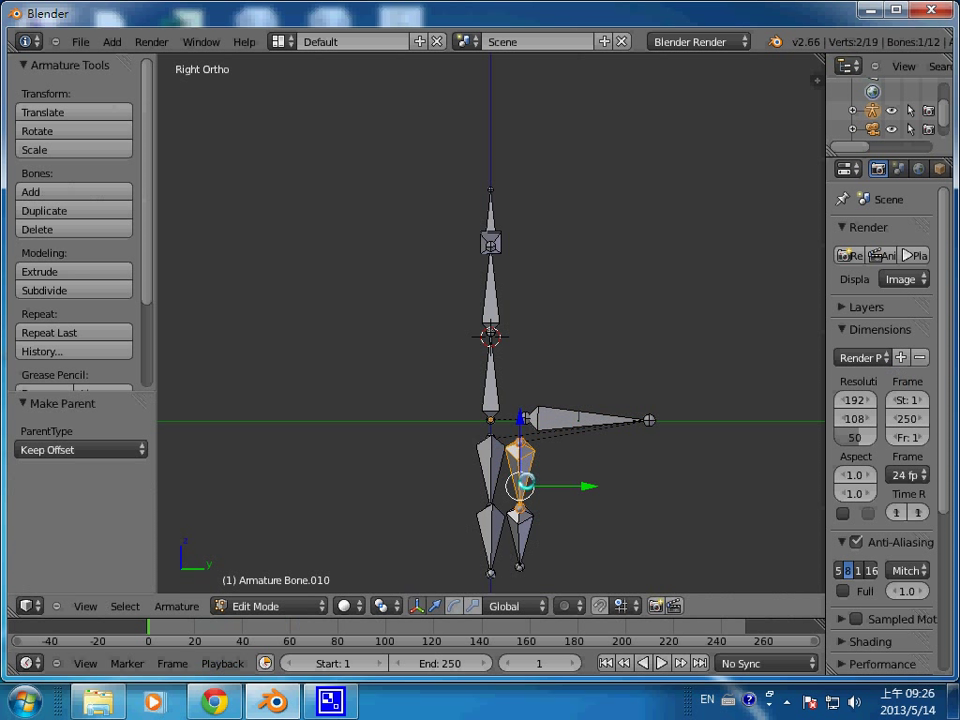
{"action": "right_click", "coordinate": [527, 528], "text": "shift"}
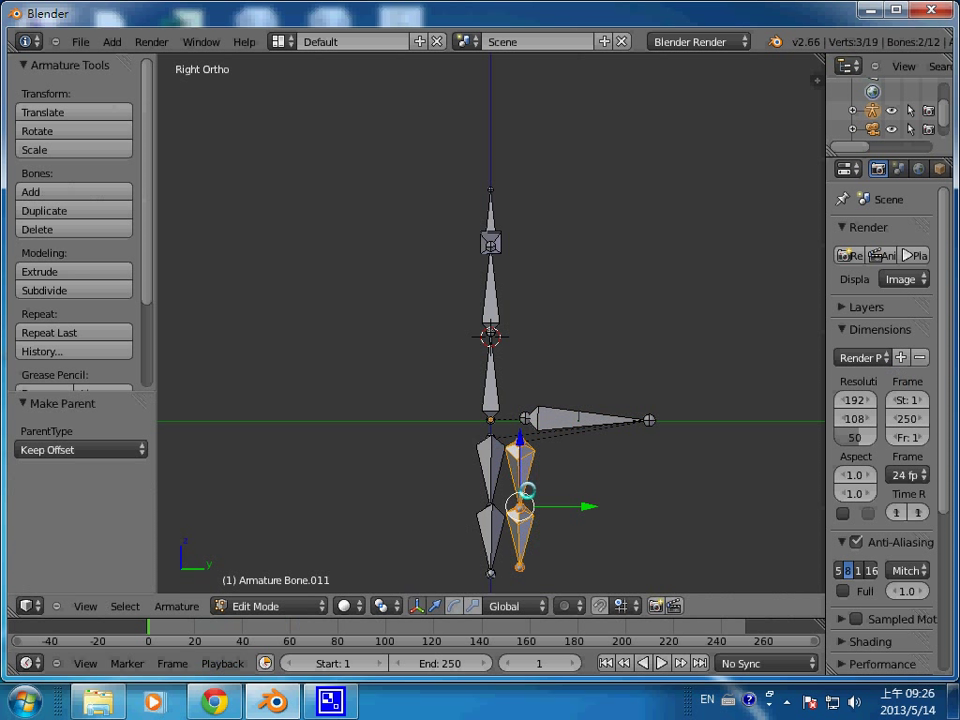
{"action": "key", "text": "g"}
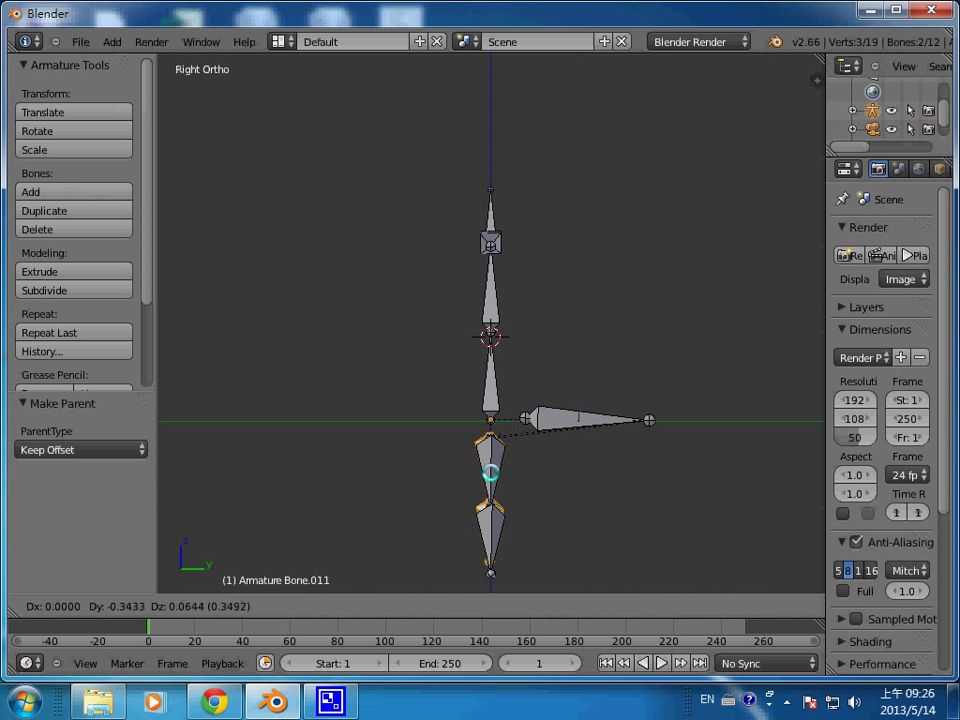
{"action": "left_click", "coordinate": [495, 473]}
{"action": "right_click", "coordinate": [582, 420]}
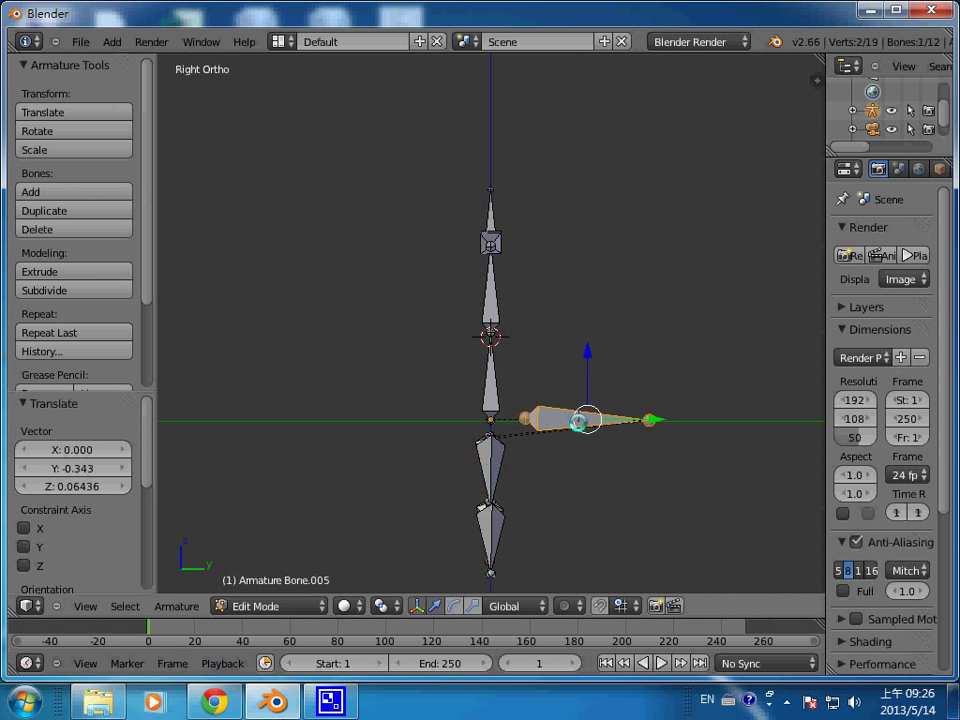
{"action": "key", "text": "g"}
{"action": "left_click", "coordinate": [579, 411]}
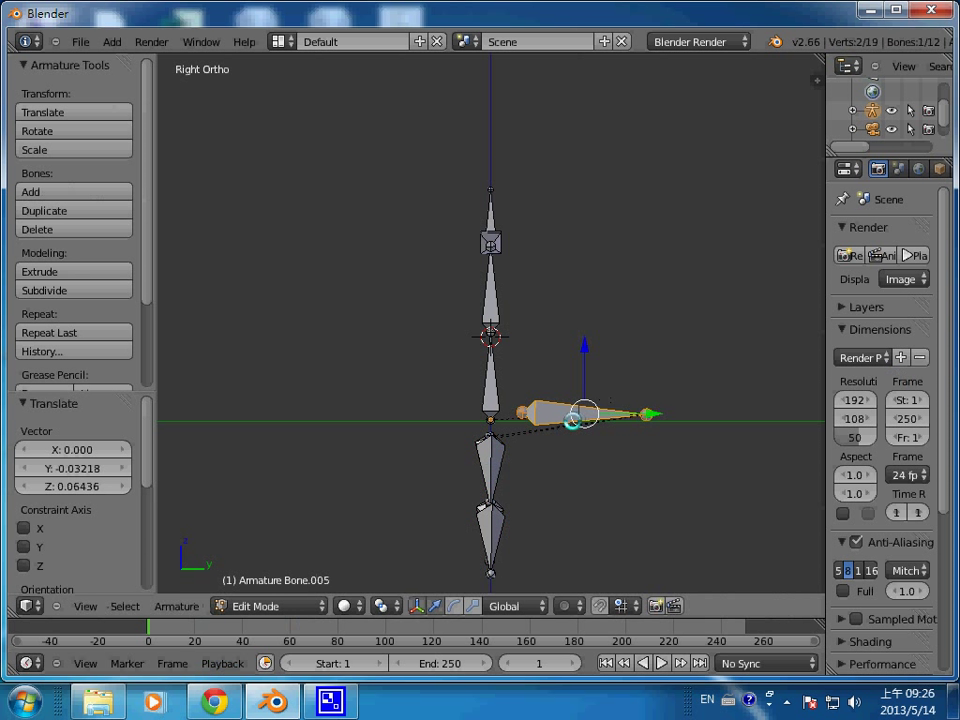
Step: Return to Object Mode and start moving the whole armature
{"action": "key", "text": "Tab"}
{"action": "key", "text": "ctrl+Tab"}
{"action": "key", "text": "g"}
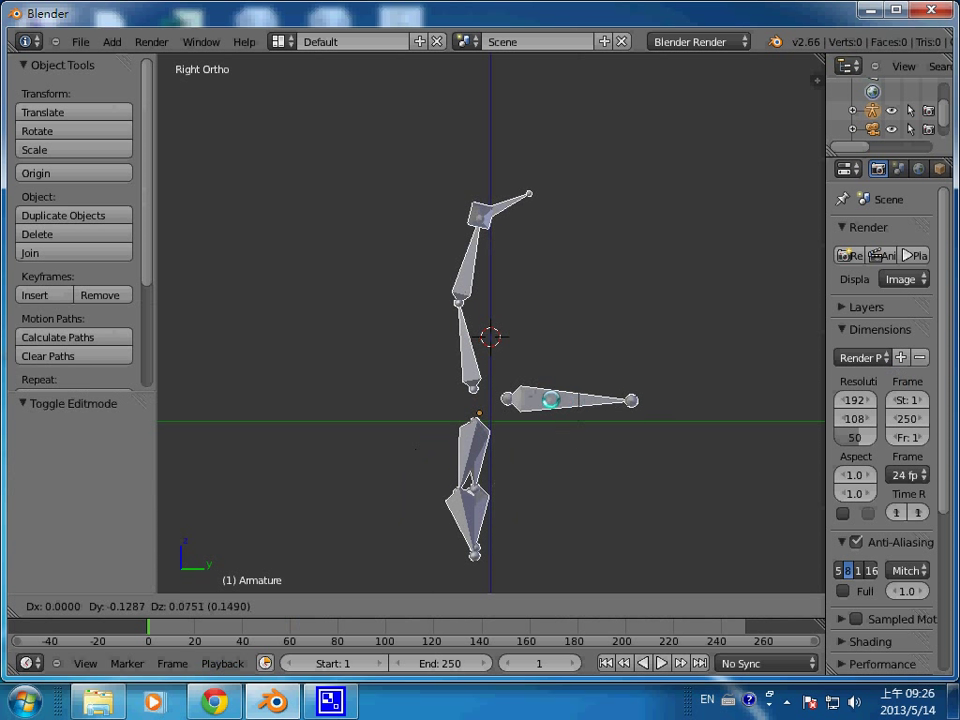
Step: Place the armature at its new position and view it from the front
{"action": "left_click", "coordinate": [550, 400]}
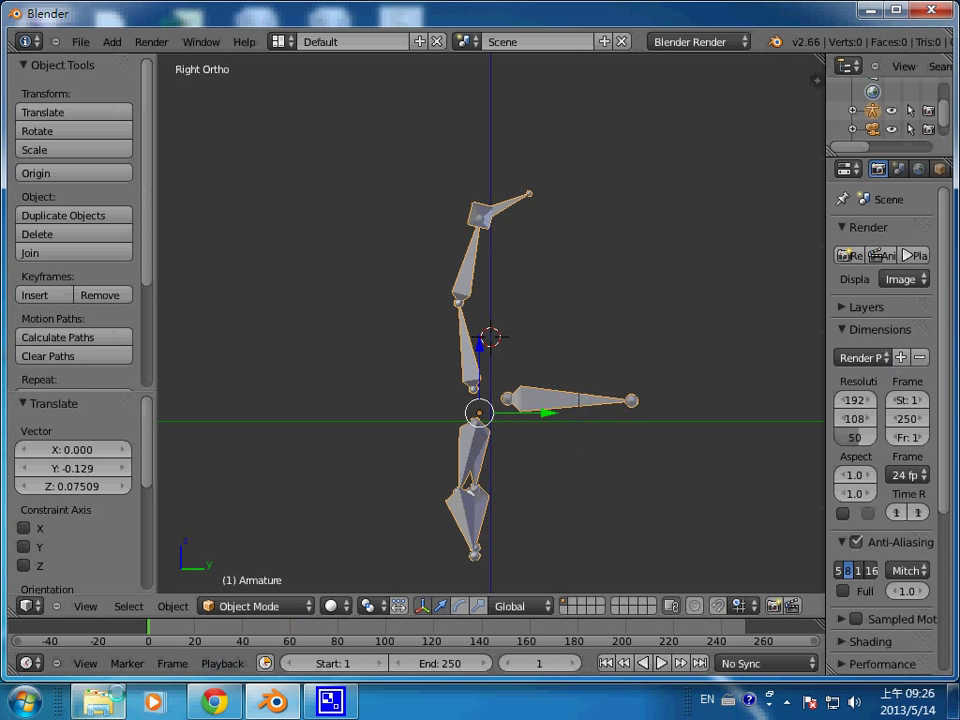
{"action": "left_click", "coordinate": [84, 606]}
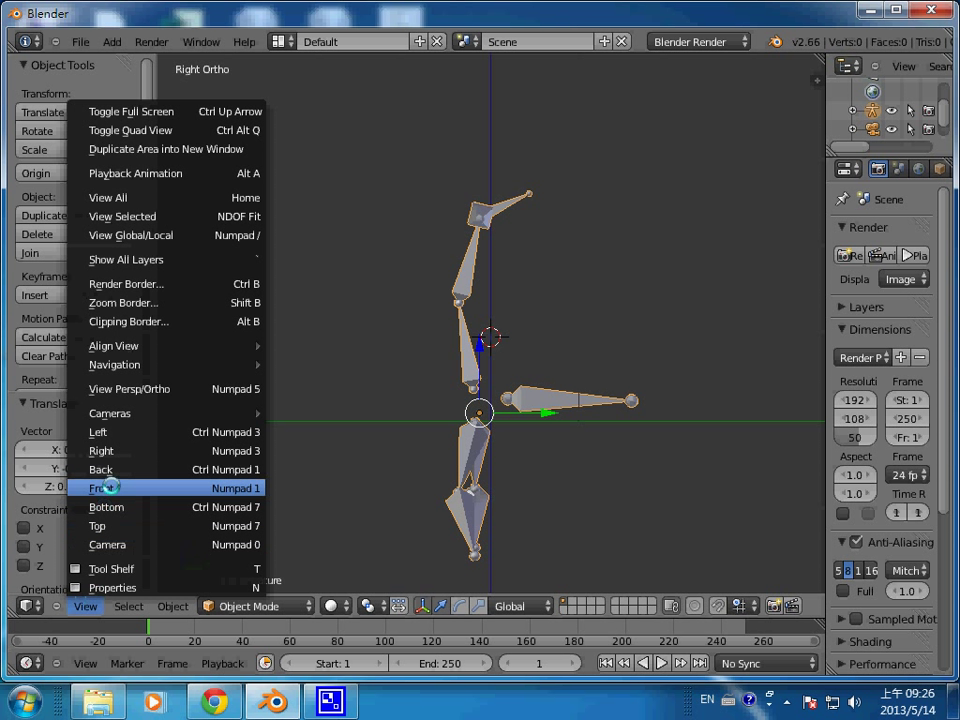
{"action": "left_click", "coordinate": [110, 487]}
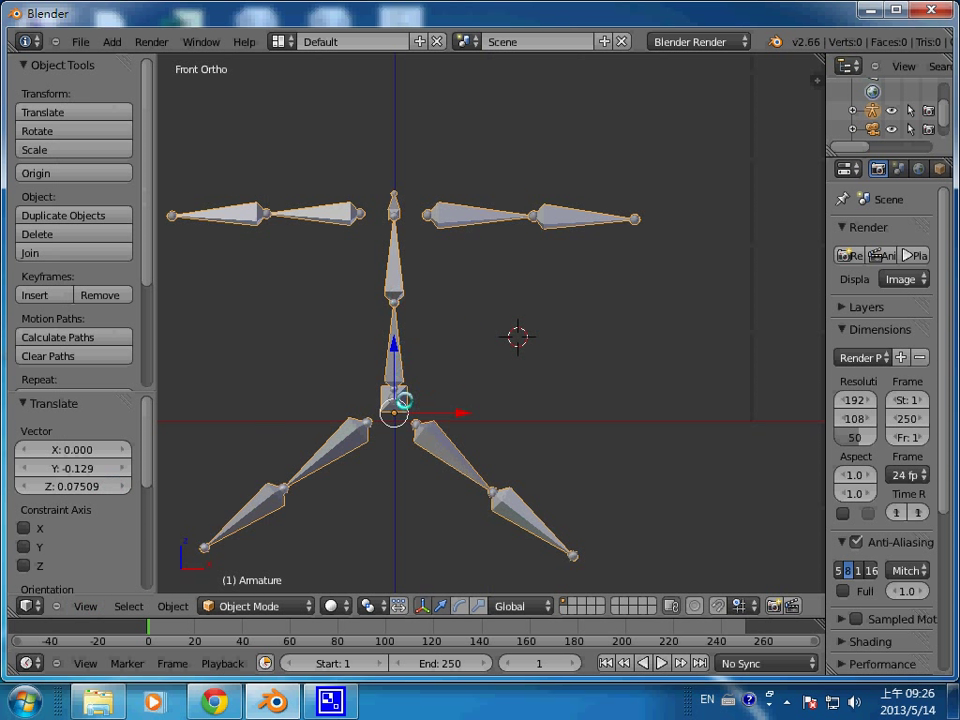
Step: In Pose Mode, move the hip root bone upward
{"action": "left_click", "coordinate": [292, 606]}
{"action": "left_click", "coordinate": [305, 546]}
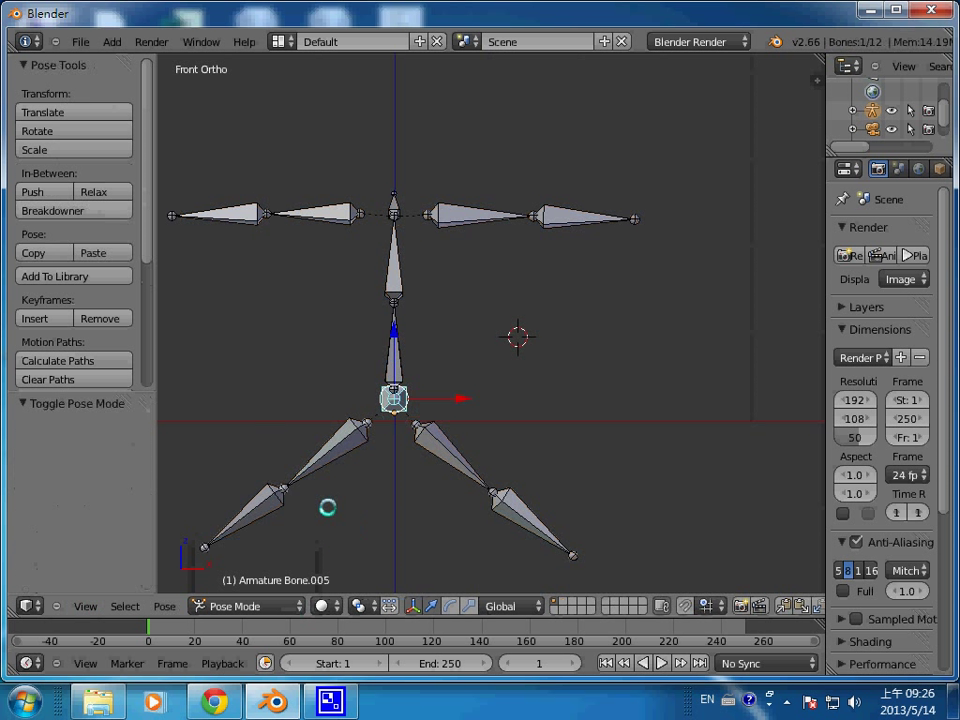
{"action": "key", "text": "g"}
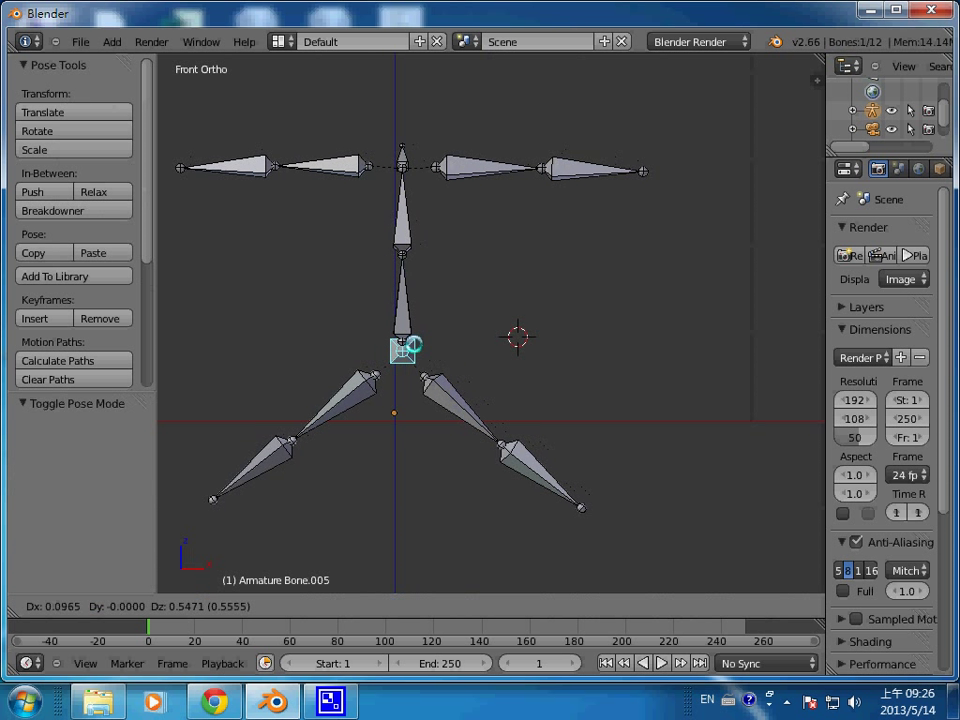
{"action": "left_click", "coordinate": [410, 346]}
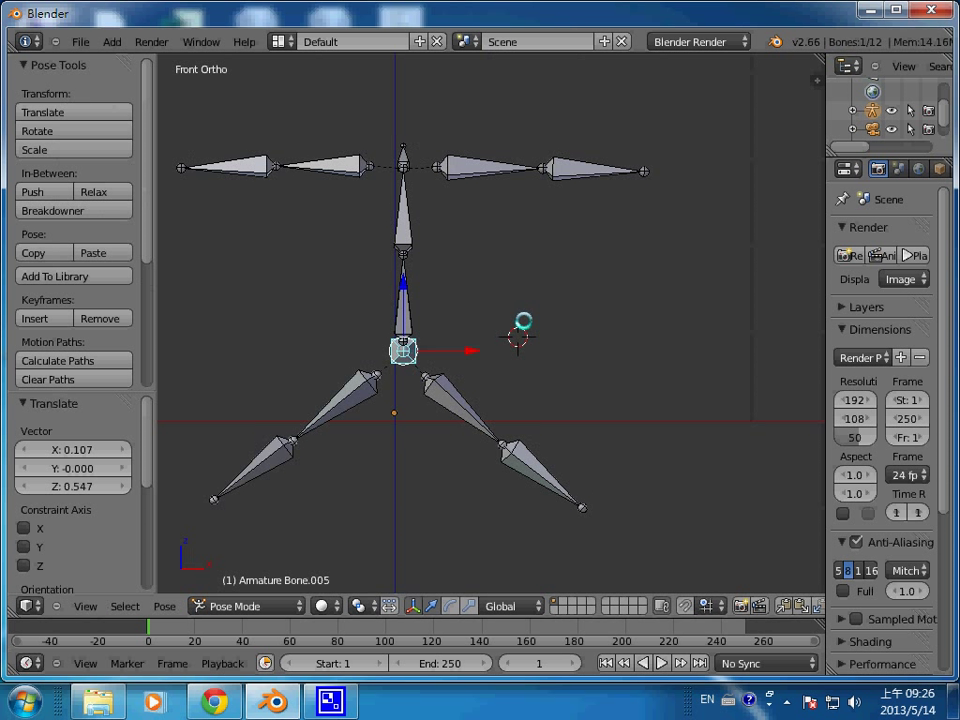
{"action": "scroll", "coordinate": [551, 324], "scroll_direction": "down", "scroll_amount": 3}
{"action": "scroll", "coordinate": [563, 323], "scroll_direction": "down", "scroll_amount": 2}
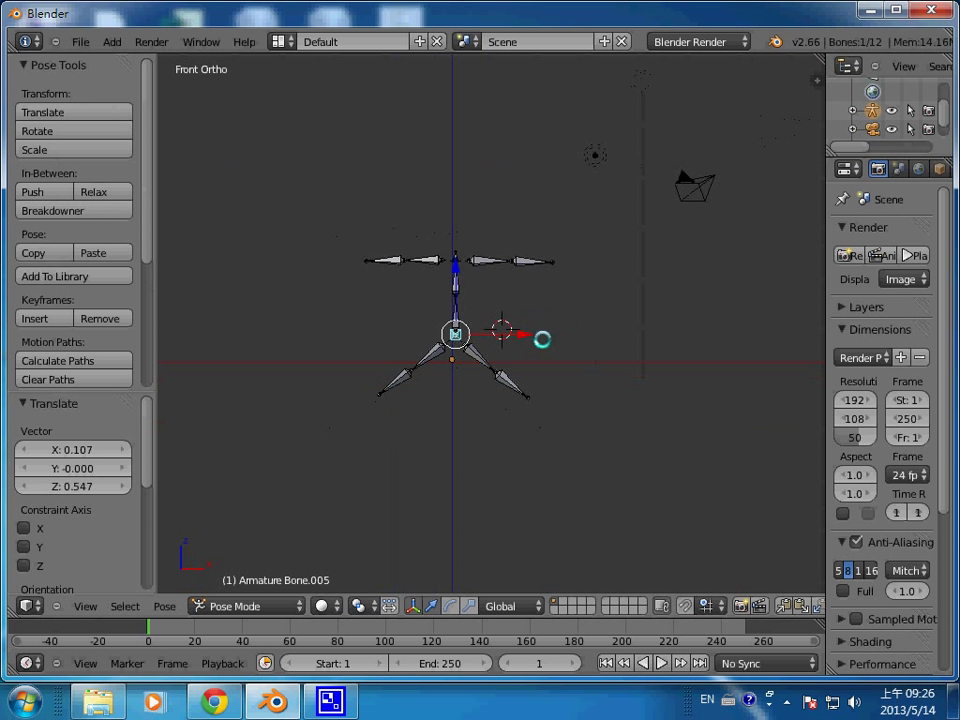
{"action": "scroll", "coordinate": [541, 340], "scroll_direction": "up", "scroll_amount": 5}
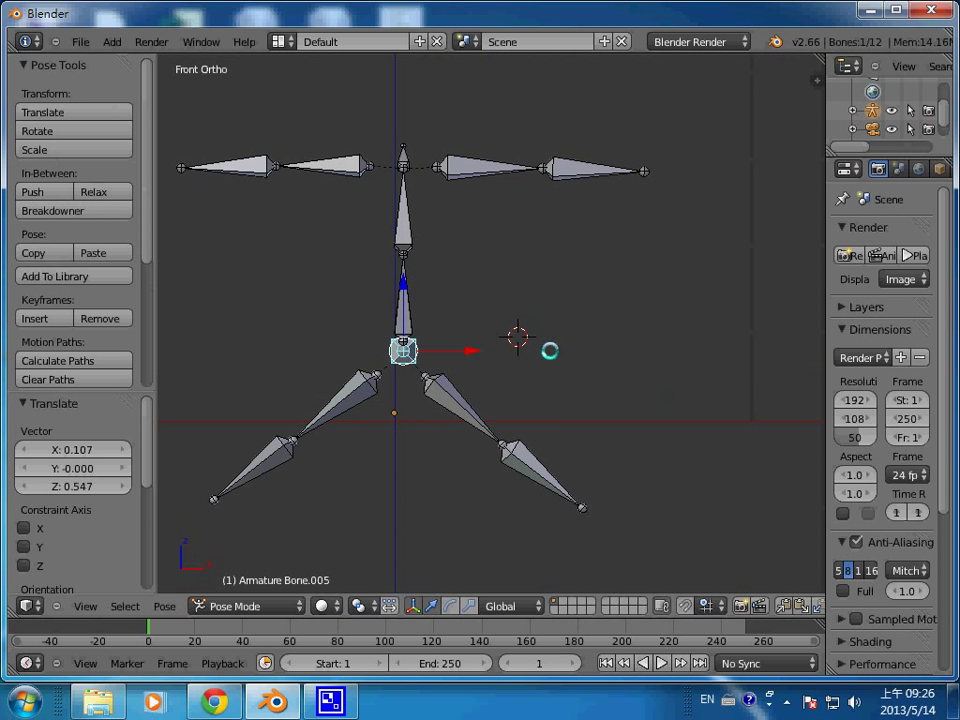
Step: Select all twelve bones and clear their rotations back to the rest pose
{"action": "key", "text": "a"}
{"action": "key", "text": "a"}
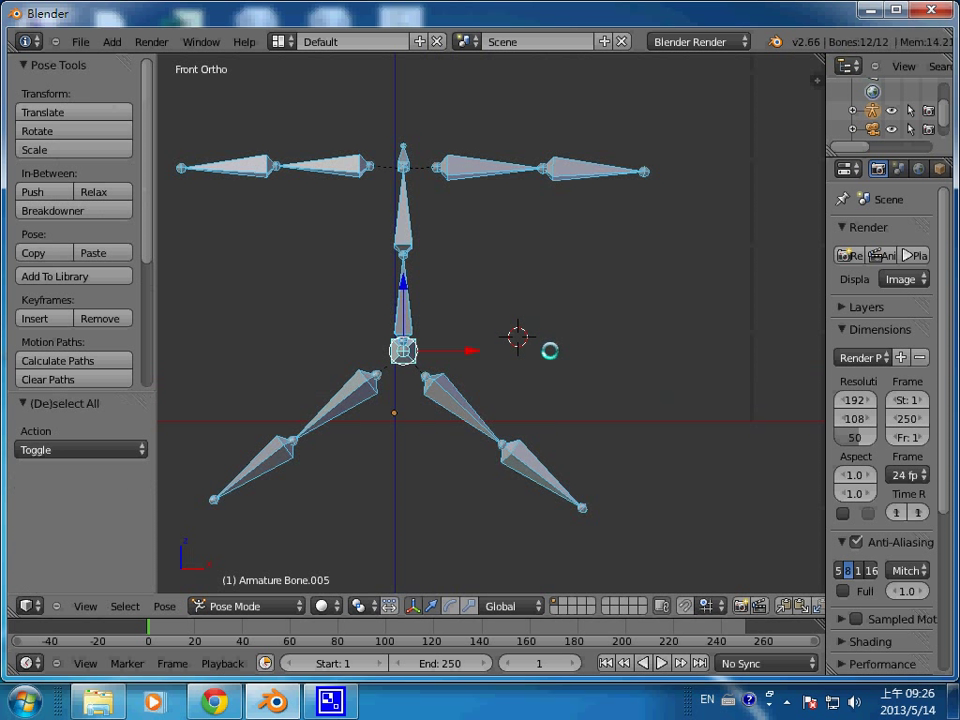
{"action": "key", "text": "alt+r"}
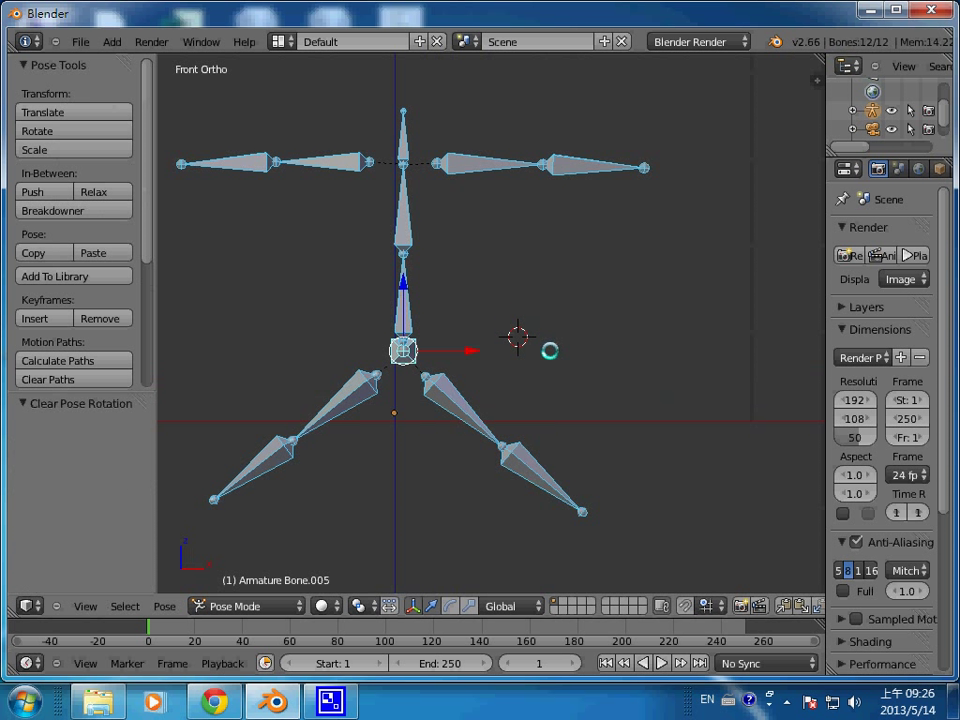
{"action": "left_click", "coordinate": [650, 393]}
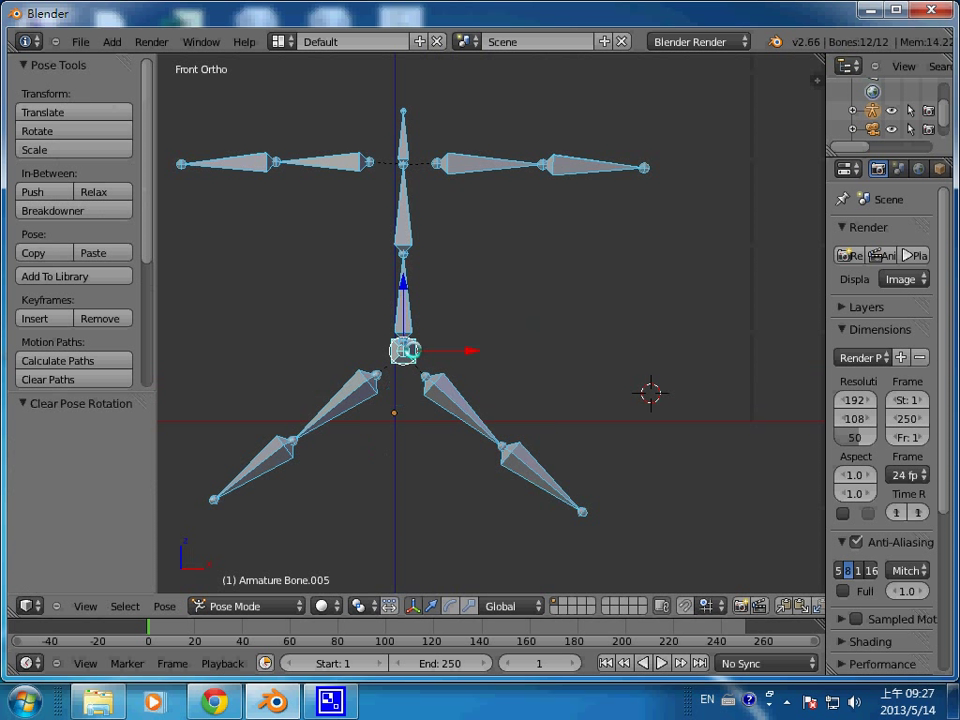
Step: Lower hip bone Bone.005 in Pose Mode (X -0.03089, Z -0.170) so both legs follow
{"action": "right_click", "coordinate": [403, 349]}
{"action": "left_click_drag", "start_coordinate": [403, 349], "coordinate": [401, 378]}
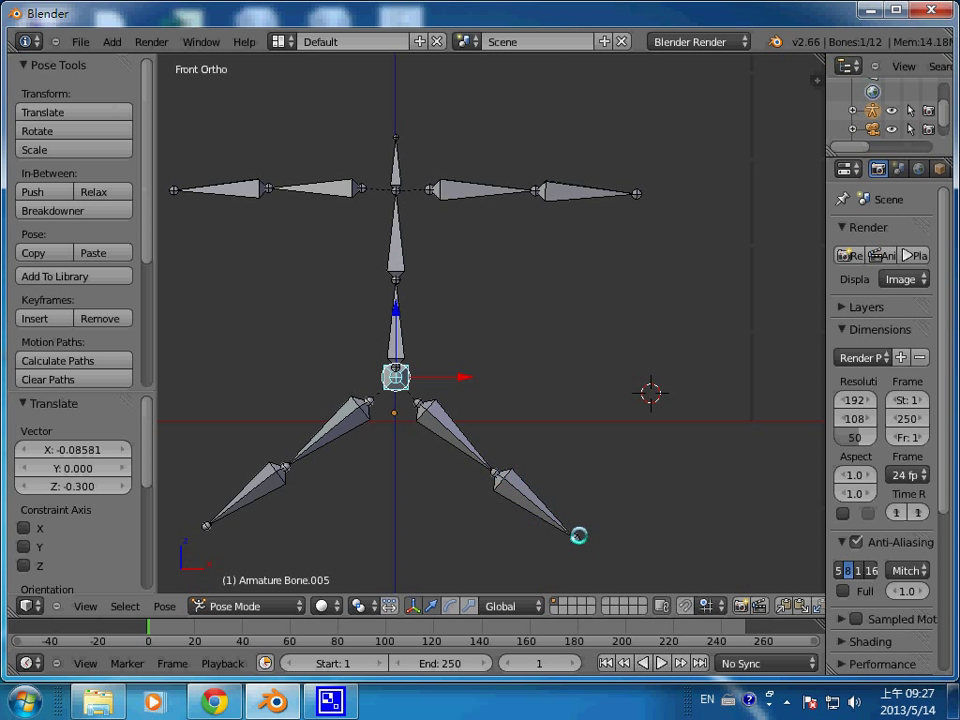
{"action": "right_click", "coordinate": [578, 535]}
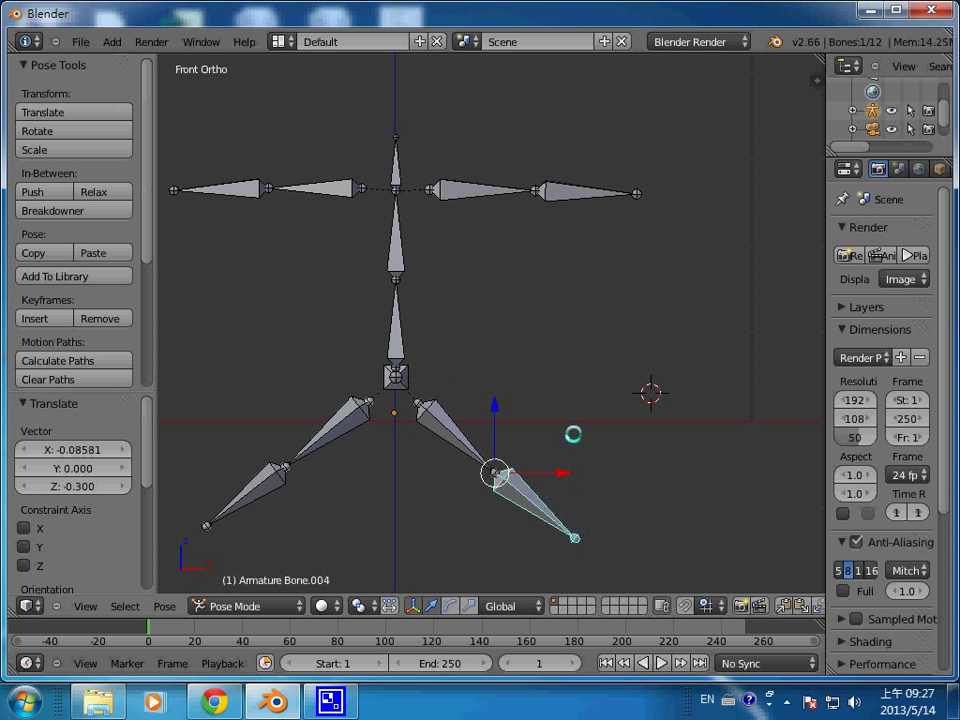
{"action": "scroll", "coordinate": [530, 350], "scroll_direction": "down", "scroll_amount": 2}
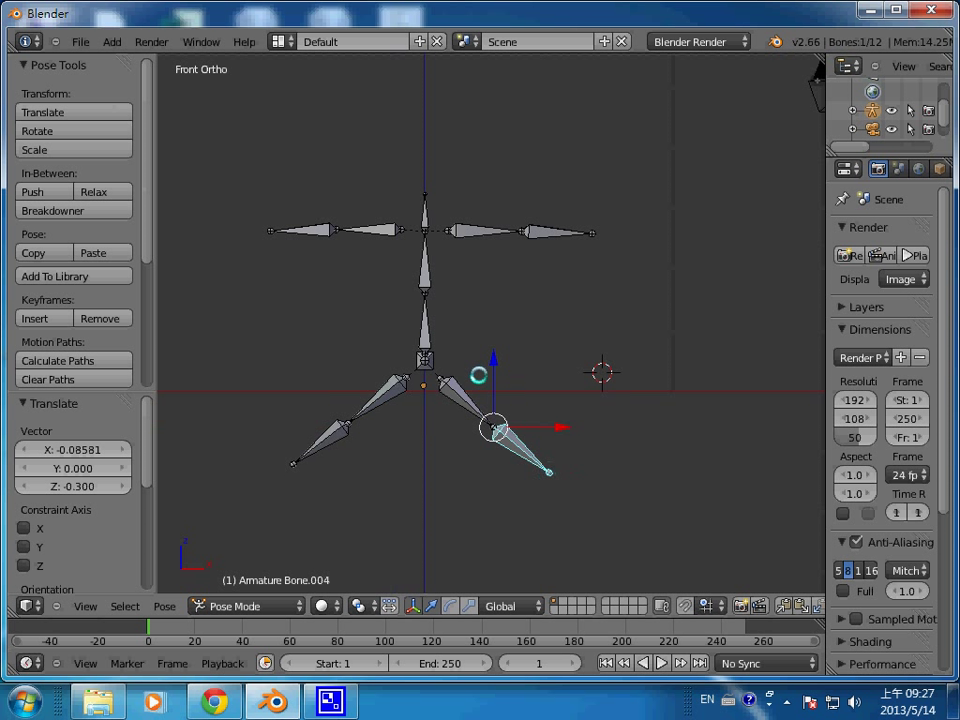
{"action": "right_click", "coordinate": [425, 360]}
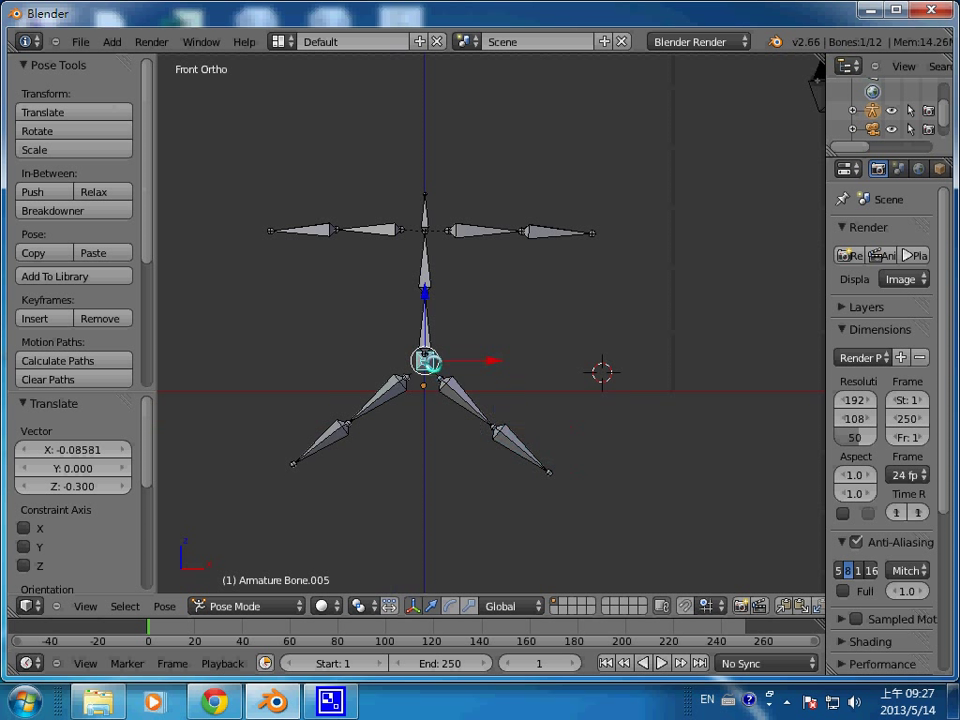
{"action": "key", "text": "g"}
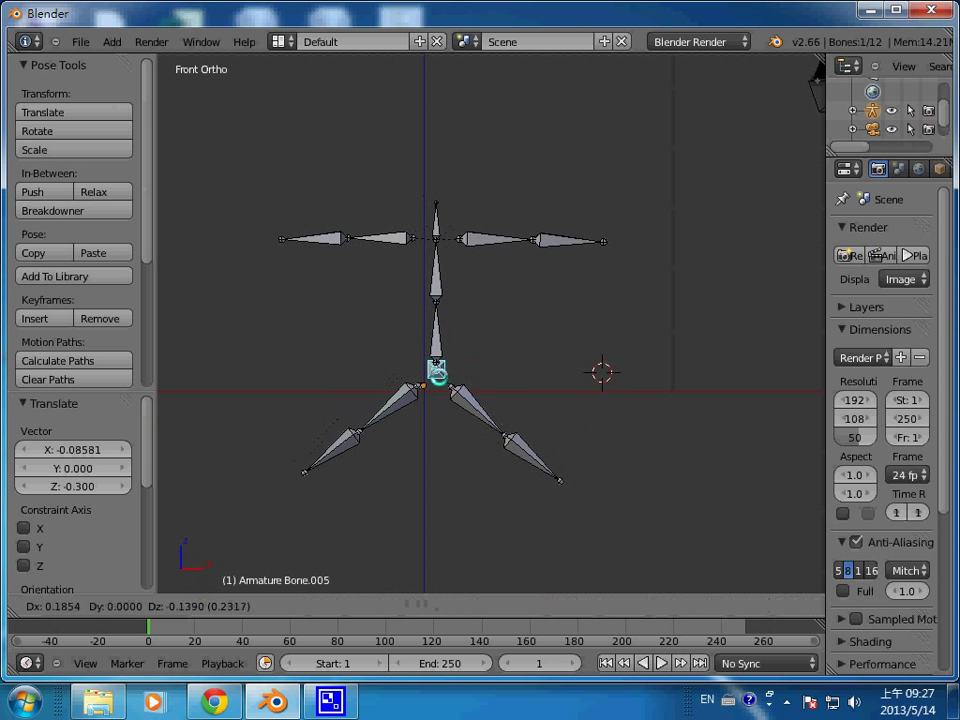
{"action": "left_click", "coordinate": [452, 379]}
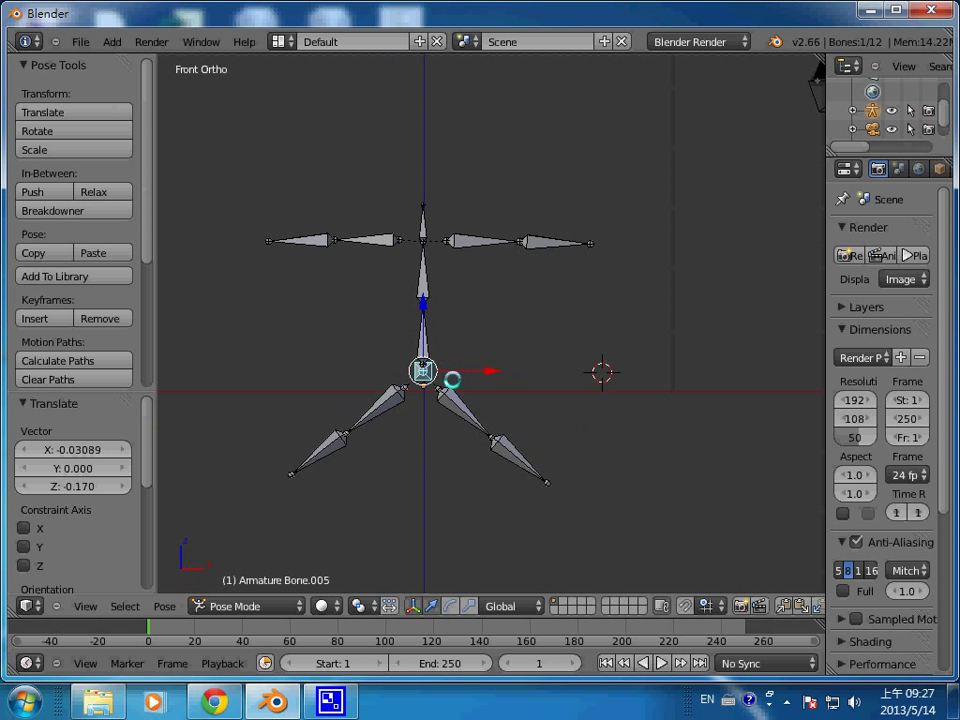